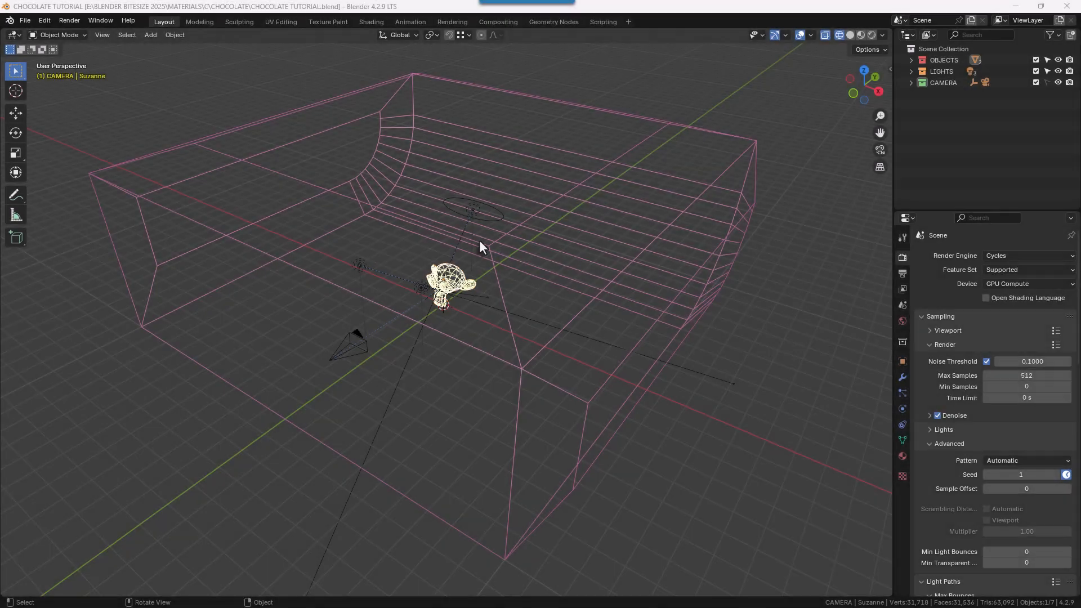
Inspect the back and key lights around the monkey head, ending with the monkey head selected
mouse_move(479, 240)
middle_mouse_down()
mouse_move(591, 243)
mouse_move(605, 230)
mouse_move(565, 246)
mouse_move(494, 243)
middle_mouse_up()
left_click(460, 205)
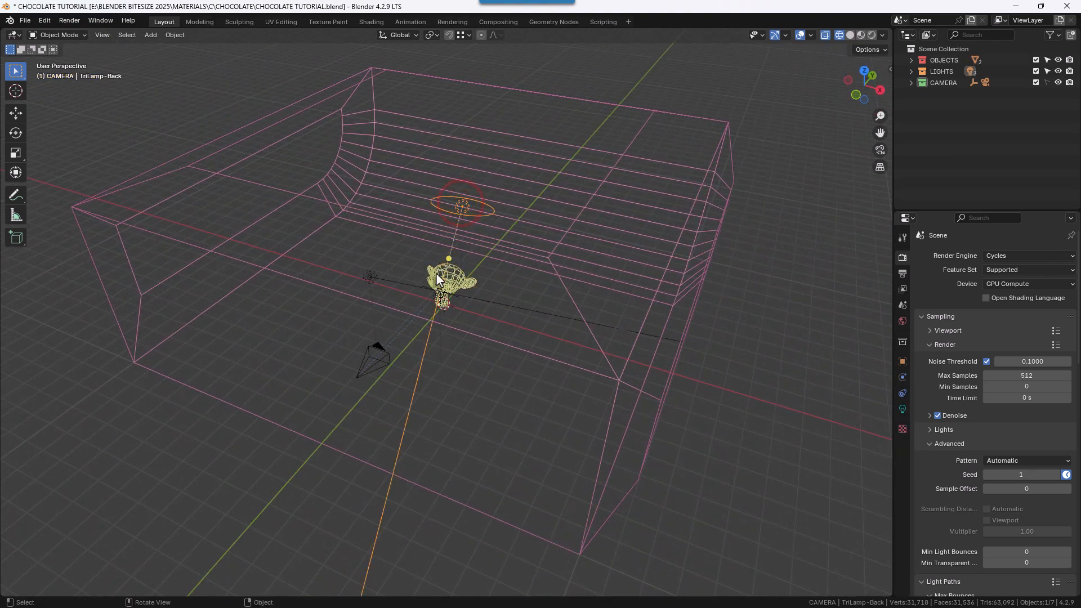
left_click(371, 277)
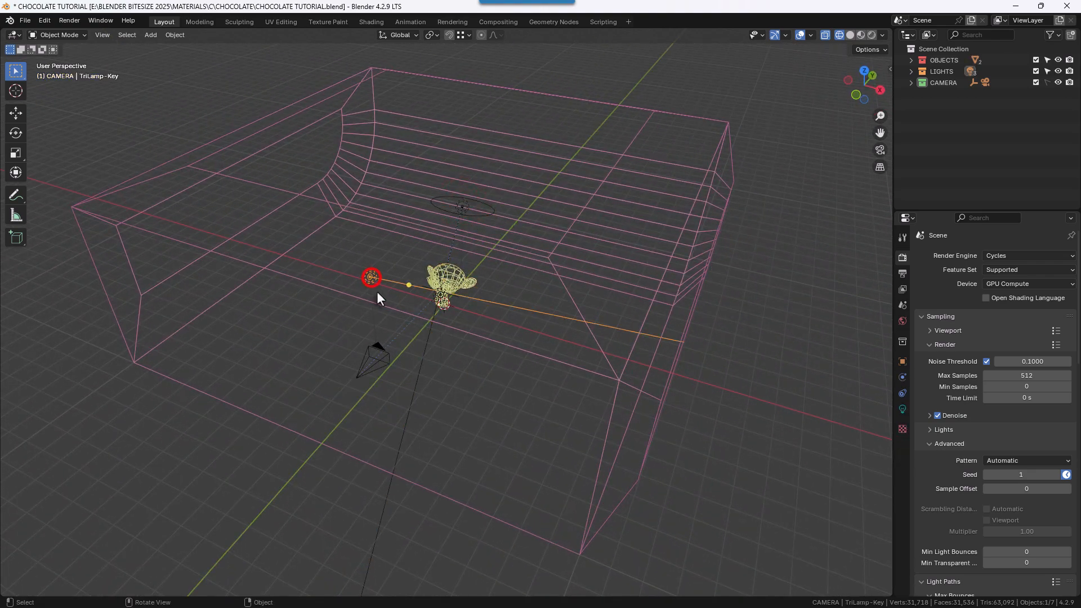
left_click(442, 299)
mouse_move(452, 309)
middle_mouse_down()
mouse_move(495, 299)
mouse_move(517, 307)
mouse_move(463, 296)
middle_mouse_up()
left_click(462, 296)
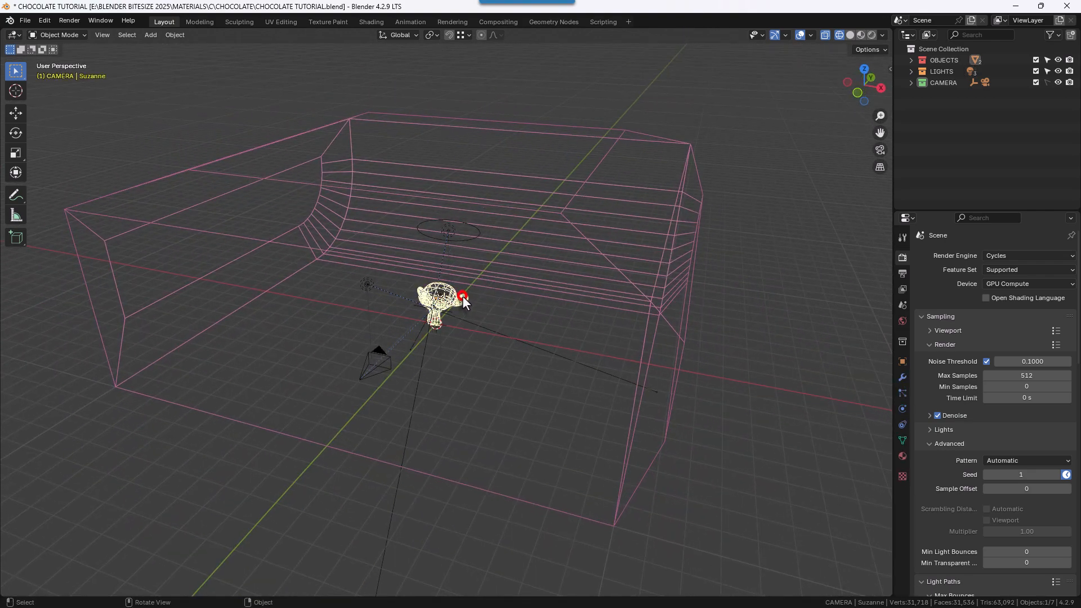
Switch to the Shading workspace and show the viewport in Rendered shading with overlays enabled
left_click(373, 22)
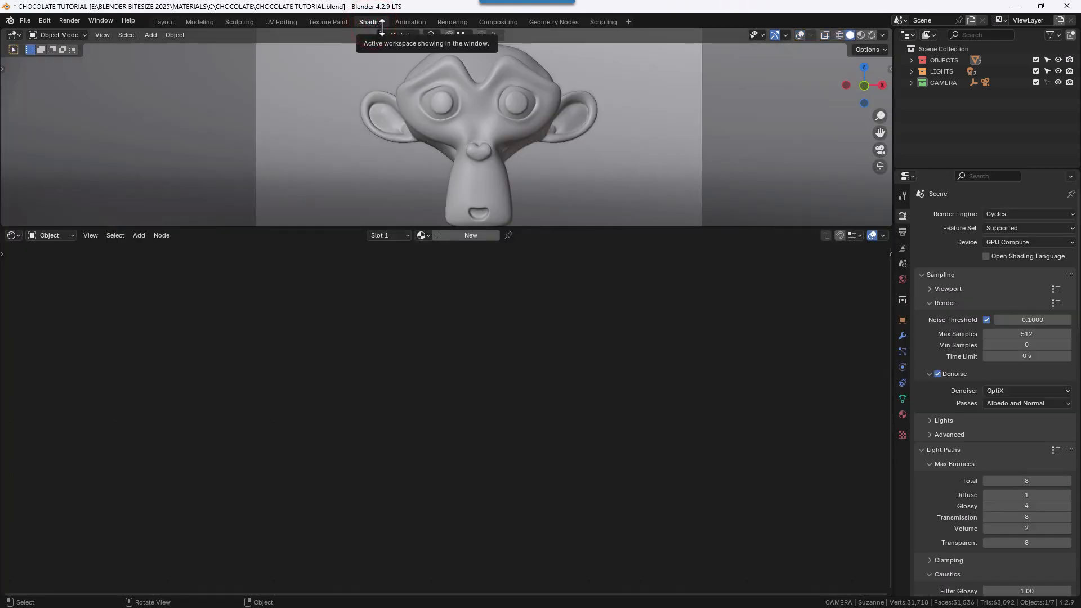
left_click(872, 36)
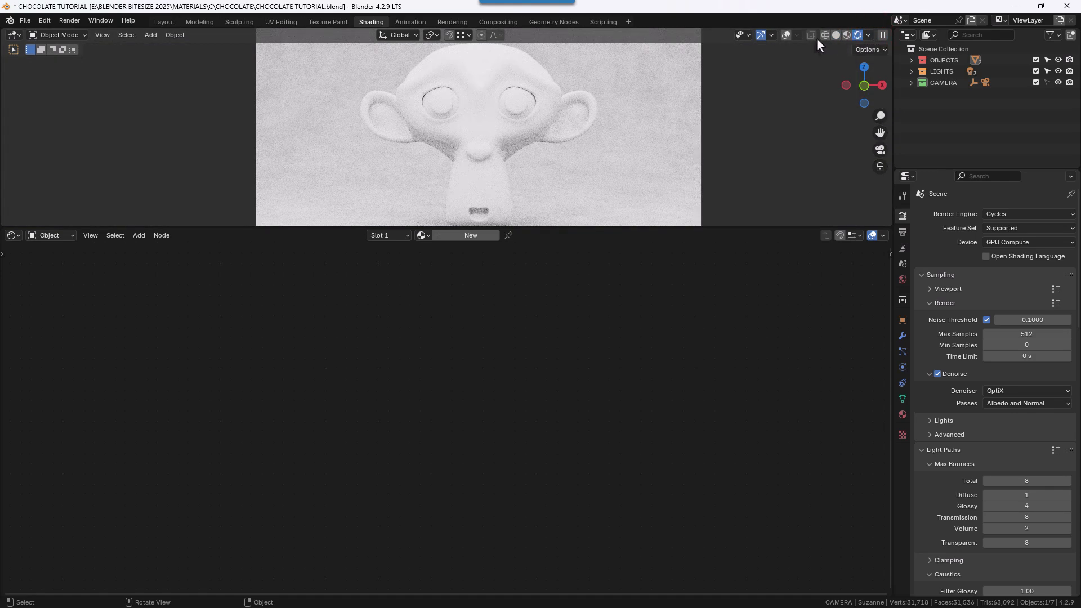
left_click(784, 36)
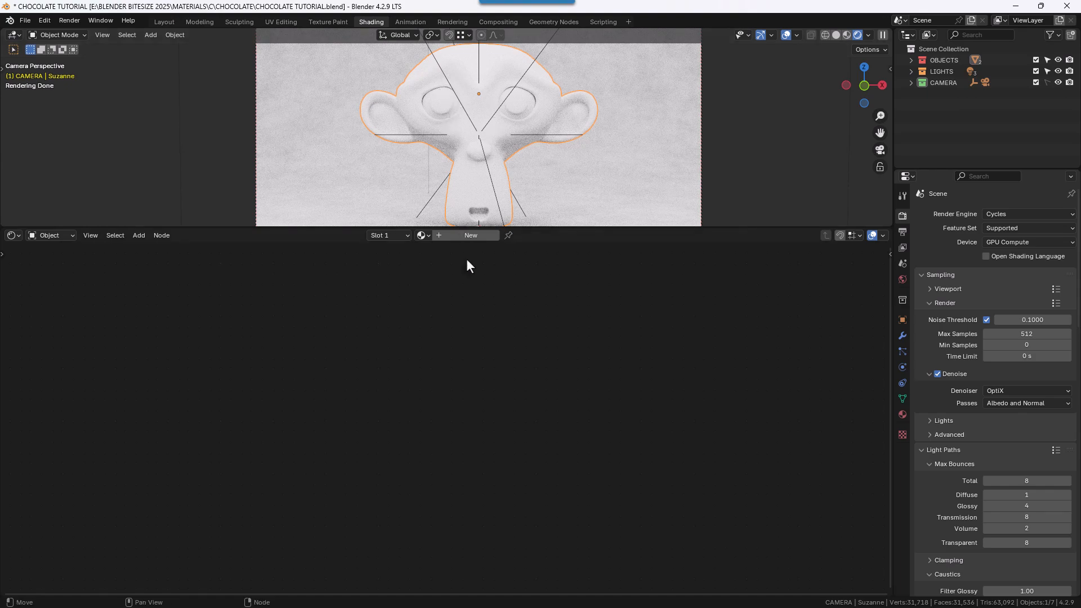
Create a new material on the monkey head and name it CHOCOLATE
left_click(465, 236)
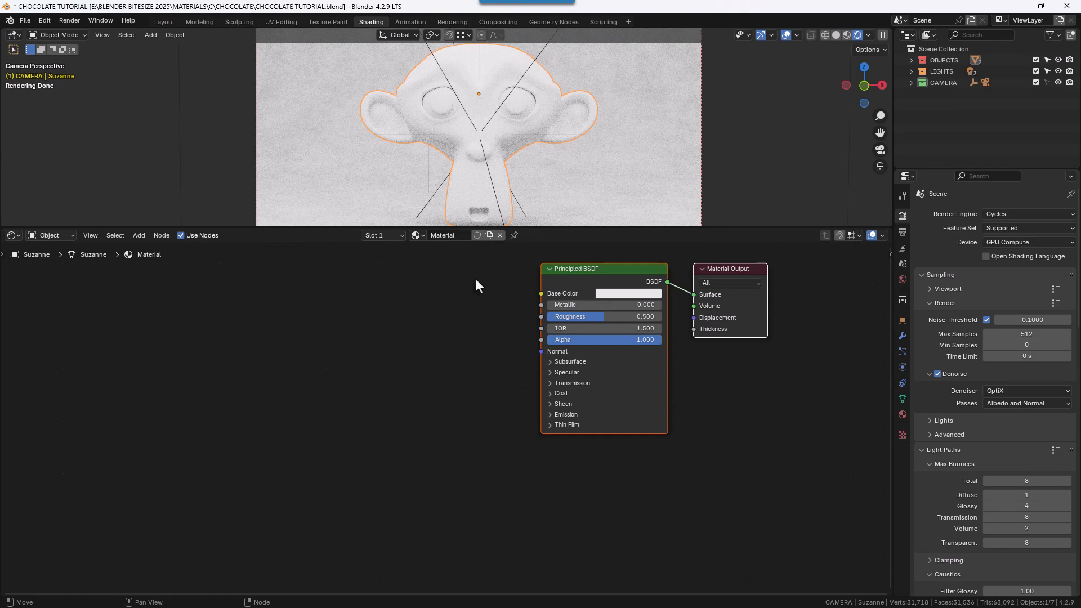
left_click(454, 235)
type("CHOCOLATE")
key("Return")
Lower the Principled BSDF's specular IOR Level to nearly zero and collapse the Specular settings
left_click(563, 373)
left_click_drag(581, 398, 532, 399)
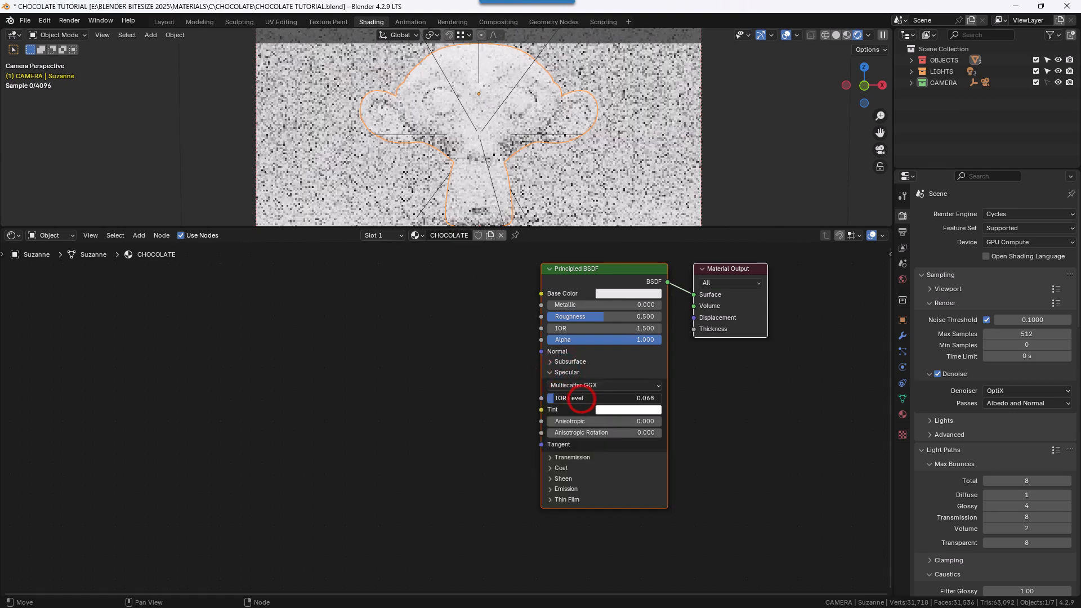
left_click(563, 372)
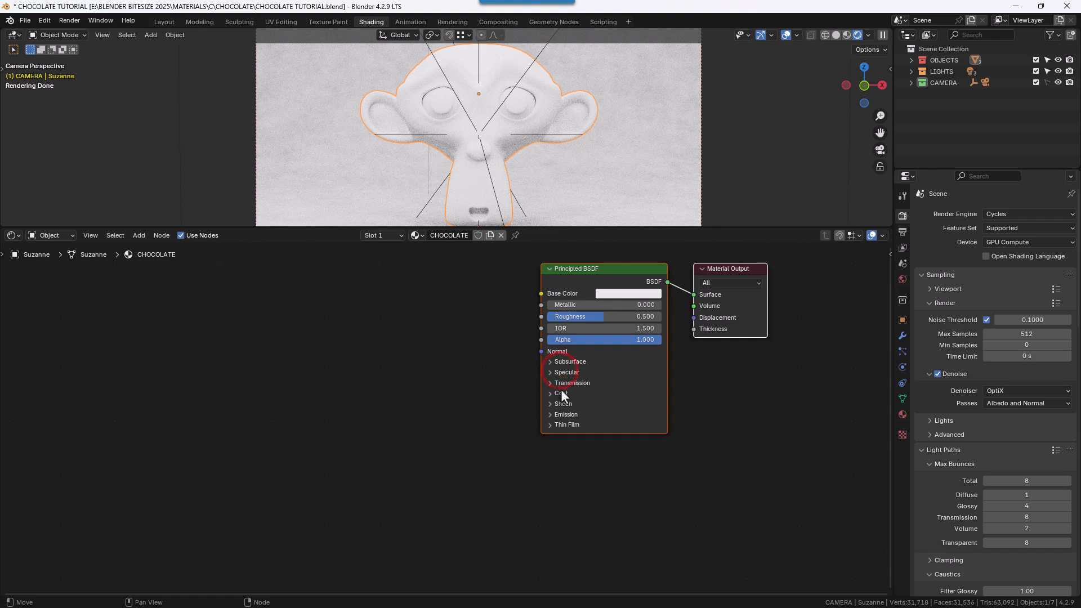
Set the Principled BSDF's Coat Roughness to 0.25
left_click(562, 393)
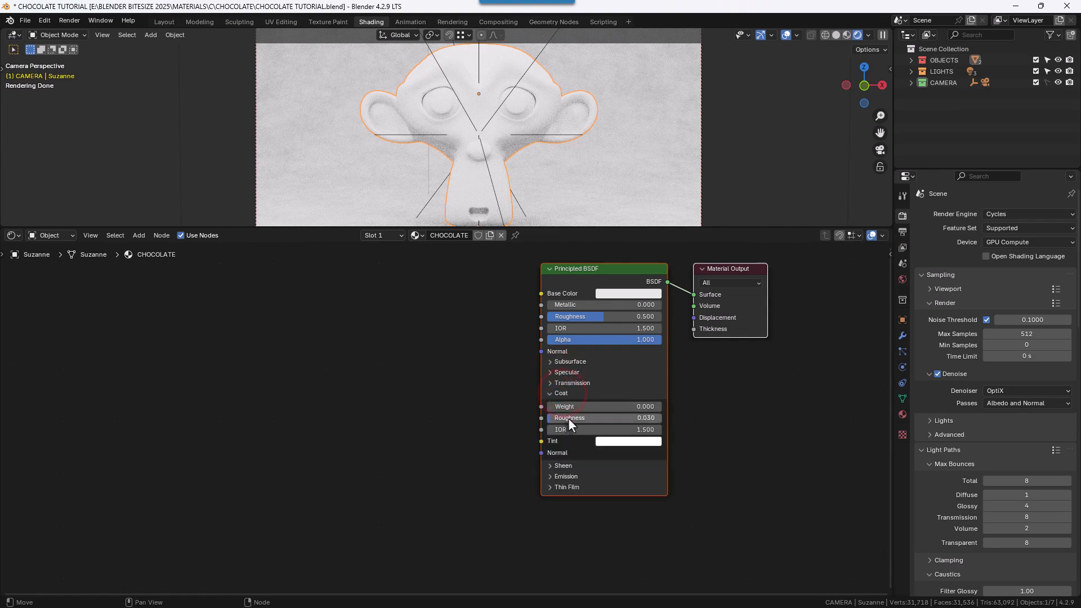
left_click(569, 417)
type("0.25")
key("Return")
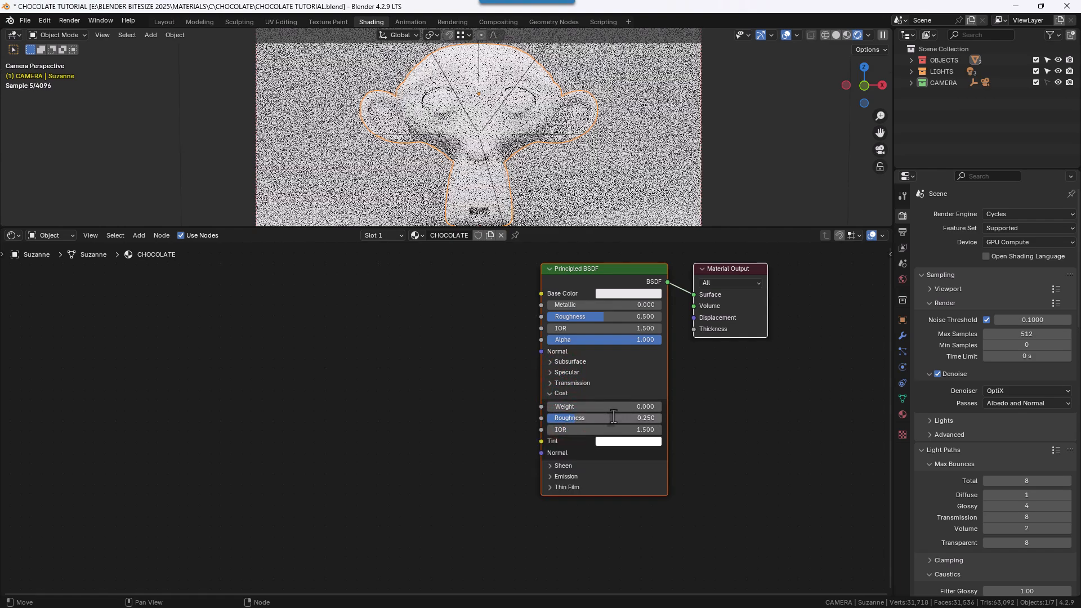
Add an RGB node before the Principled BSDF and connect its Color output to Base Color
middle_click_drag(515, 373, 566, 408)
left_click(561, 396)
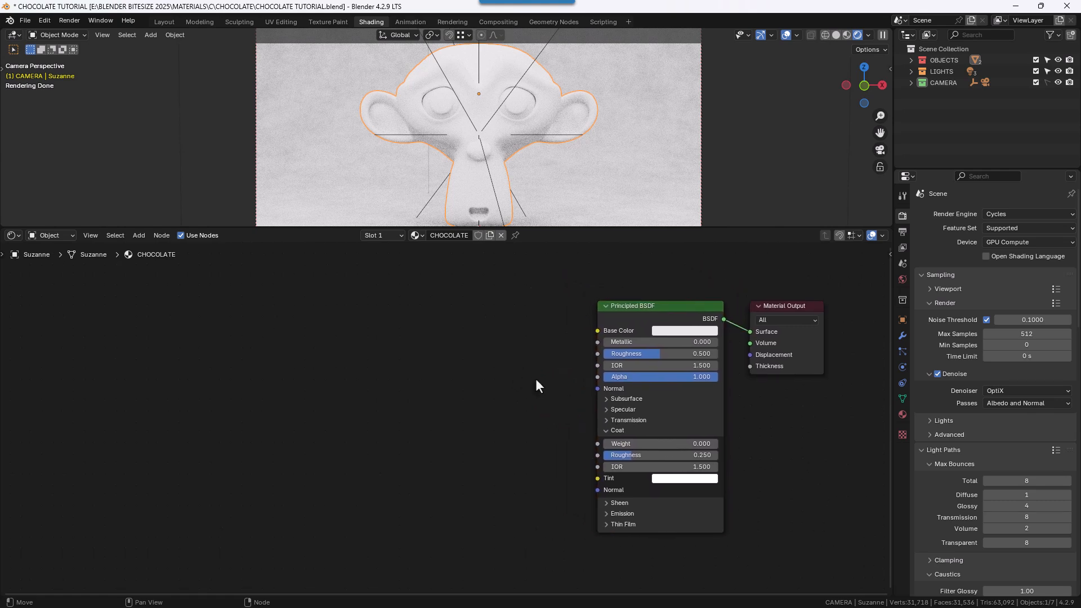
key("shift+a")
left_click(360, 346)
type("RGB")
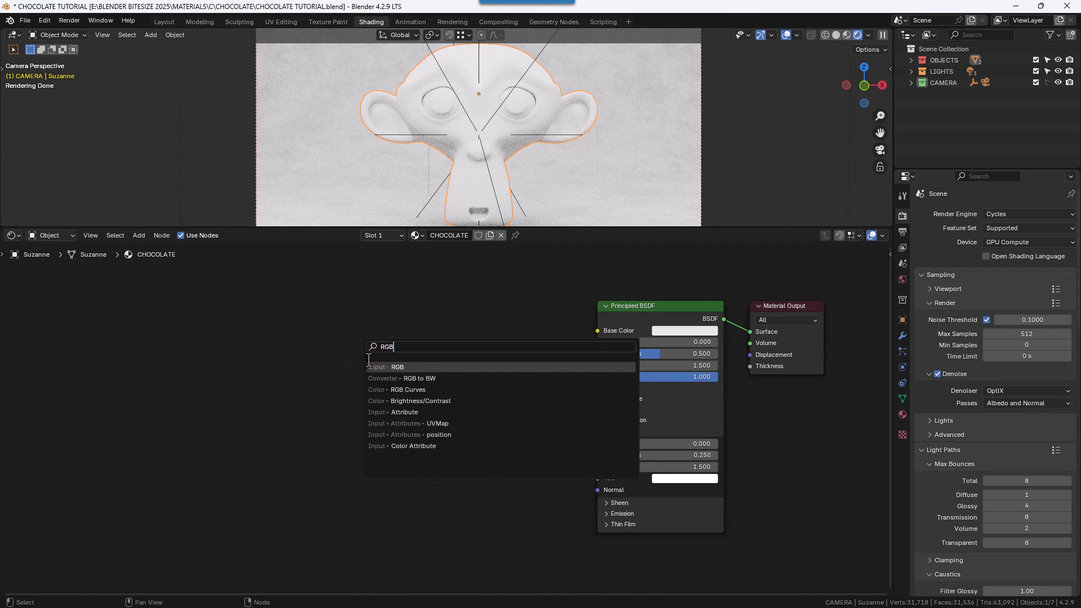
left_click(375, 367)
left_click(234, 324)
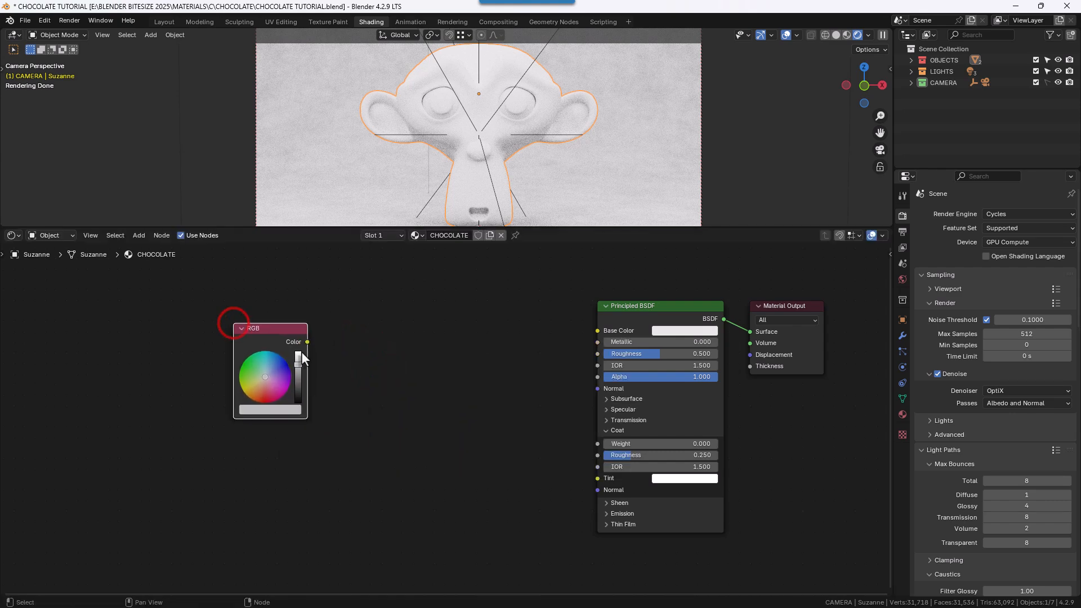
left_click_drag(307, 342, 593, 333)
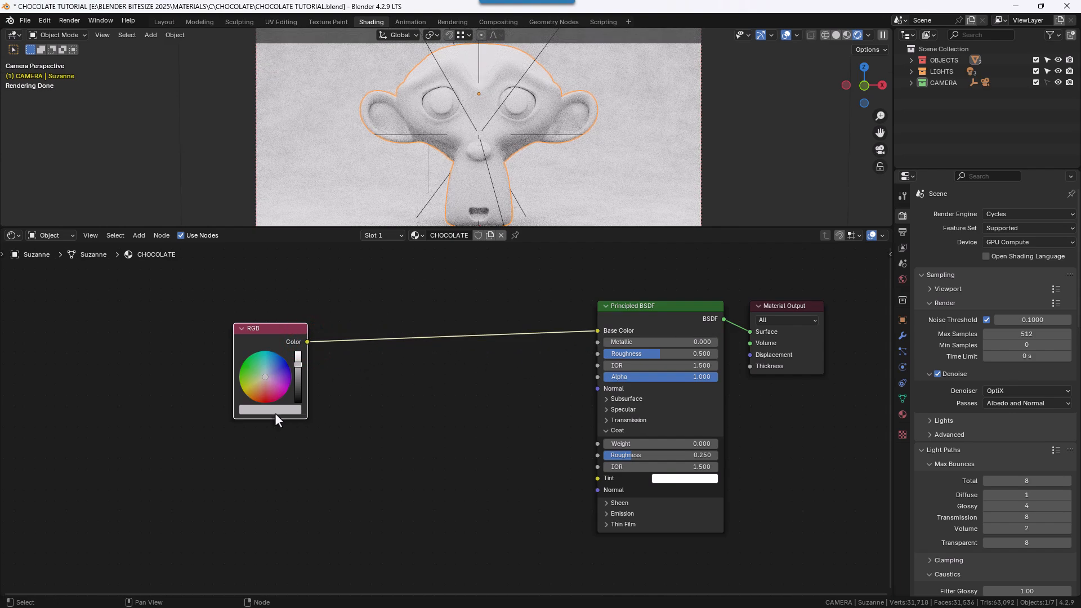
Set the RGB node's colour to hex 7C5A49
left_click(275, 411)
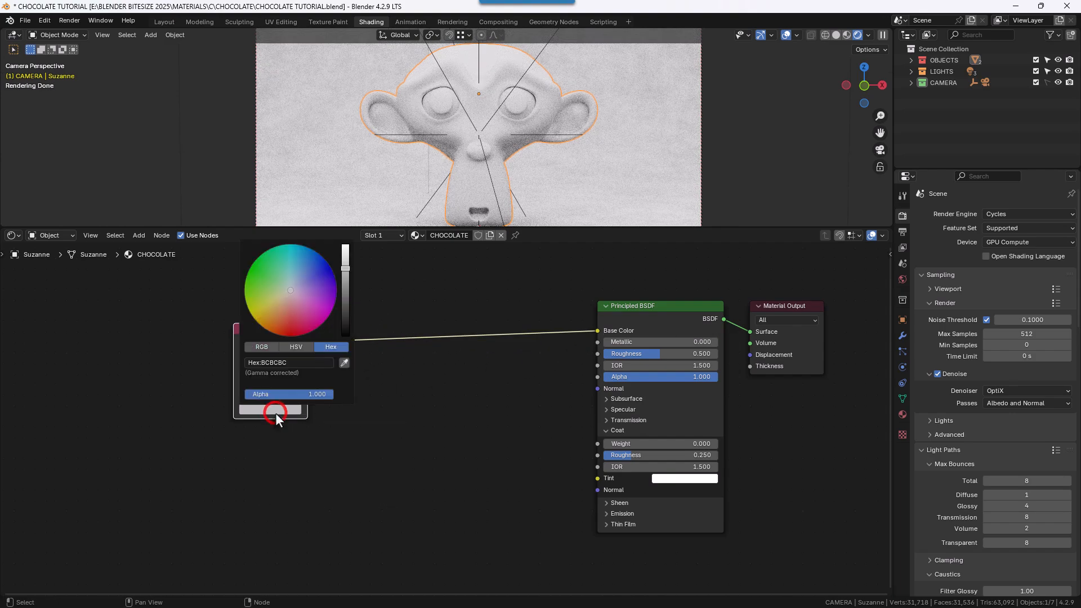
left_click(279, 364)
type("7C5A49")
key("Return")
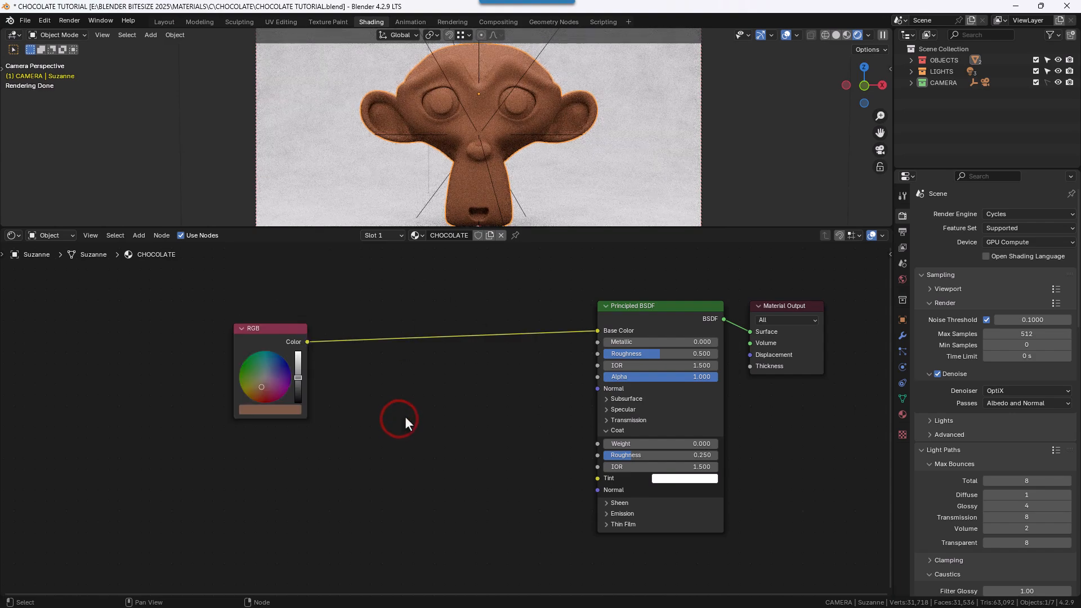
Insert a Mix Color node between the RGB node and Base Color, with the RGB colour feeding input A
left_click_drag(260, 333, 248, 330)
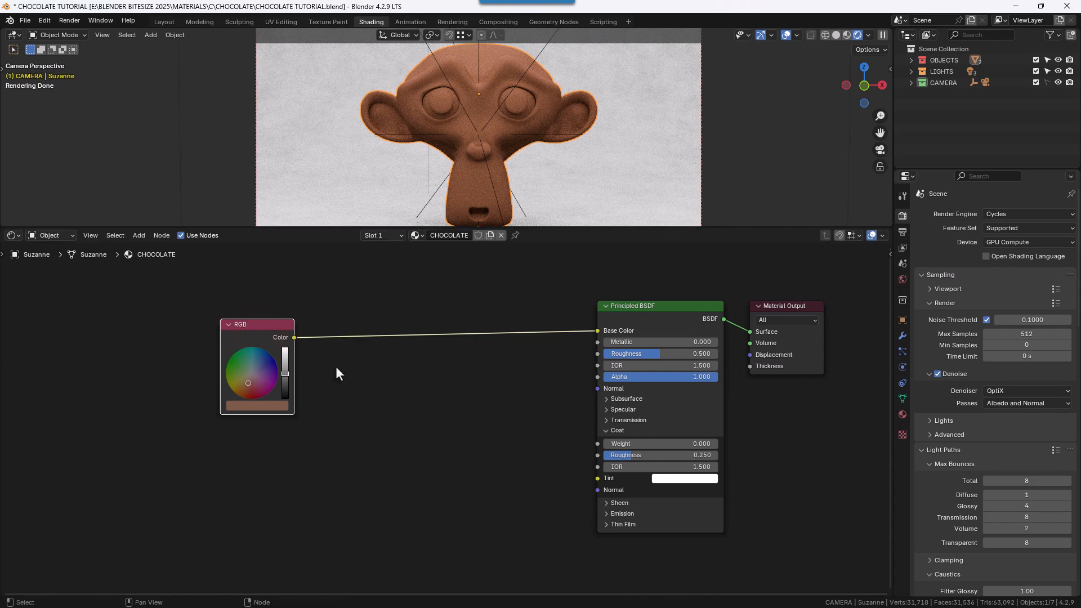
left_click(336, 366)
key("shift+a")
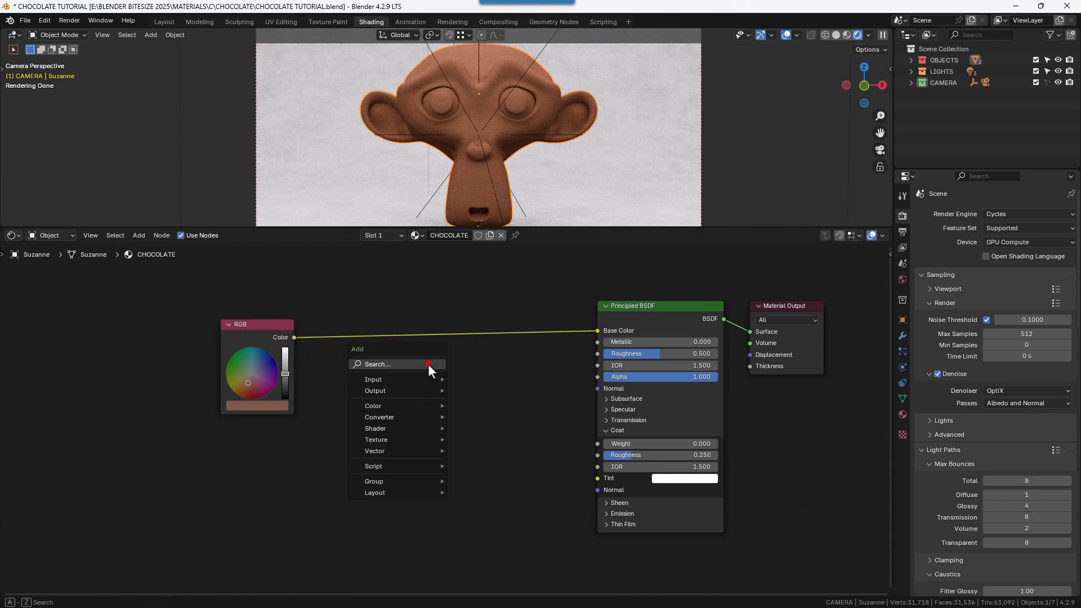
type("MIX")
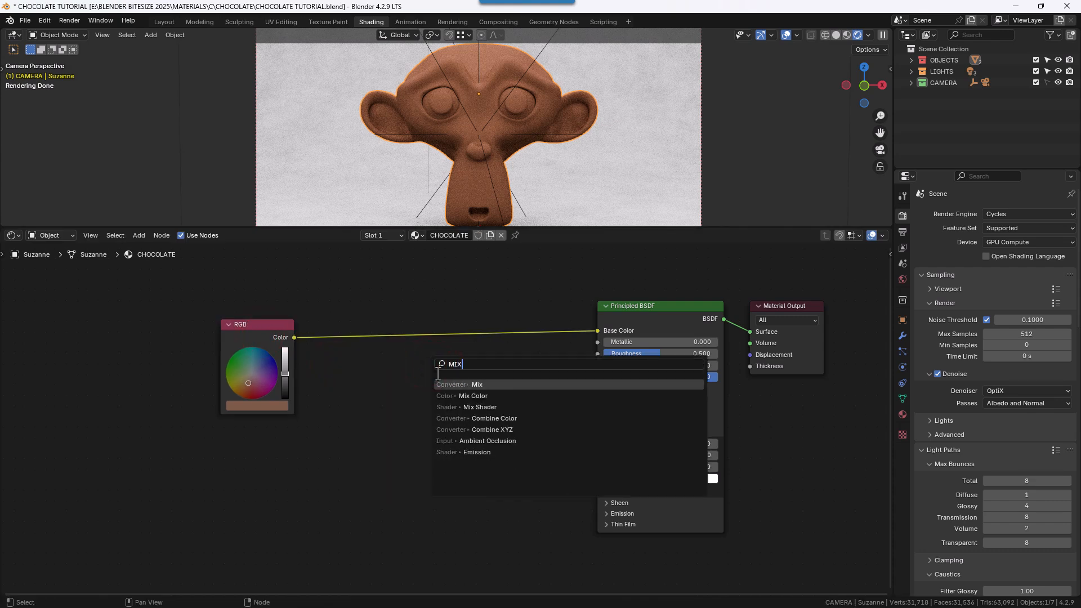
left_click(451, 396)
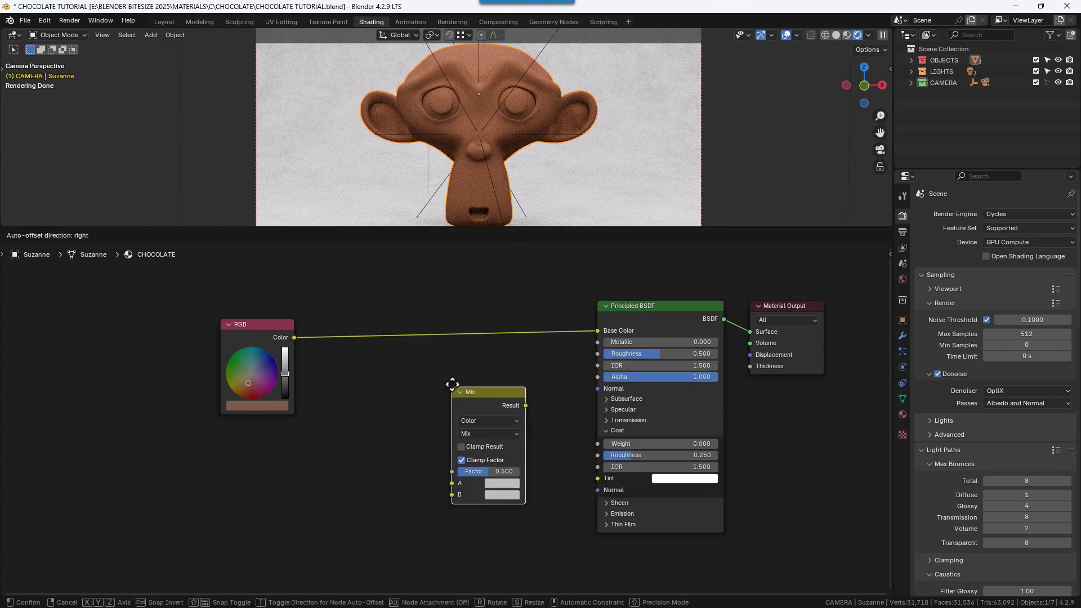
left_click(476, 293)
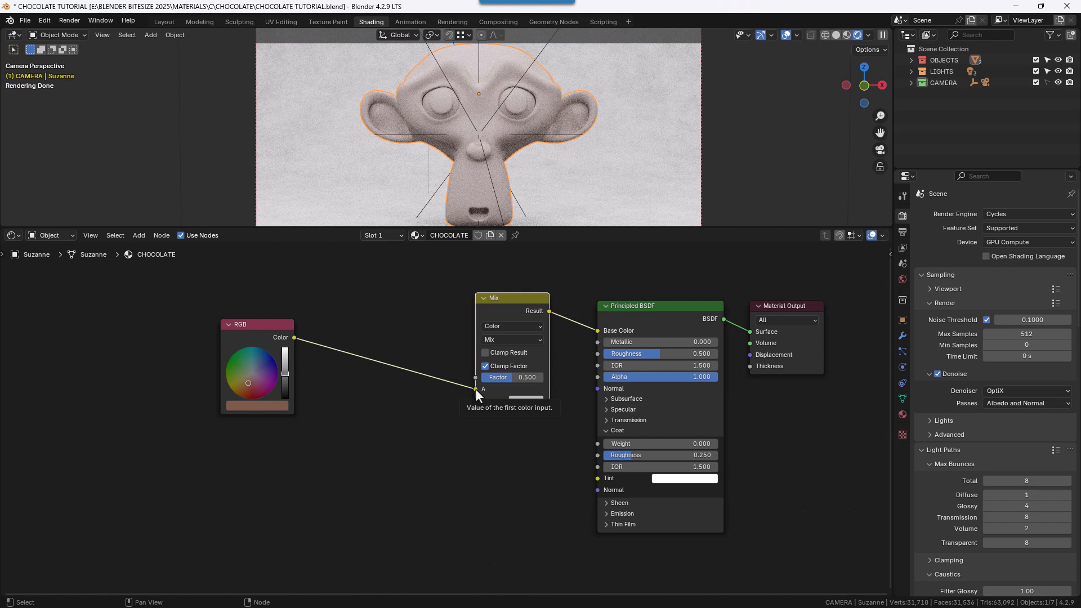
Add a Hue/Saturation/Value node below the RGB-to-Mix link and connect its Color output to the Mix node's B input
key("shift+a")
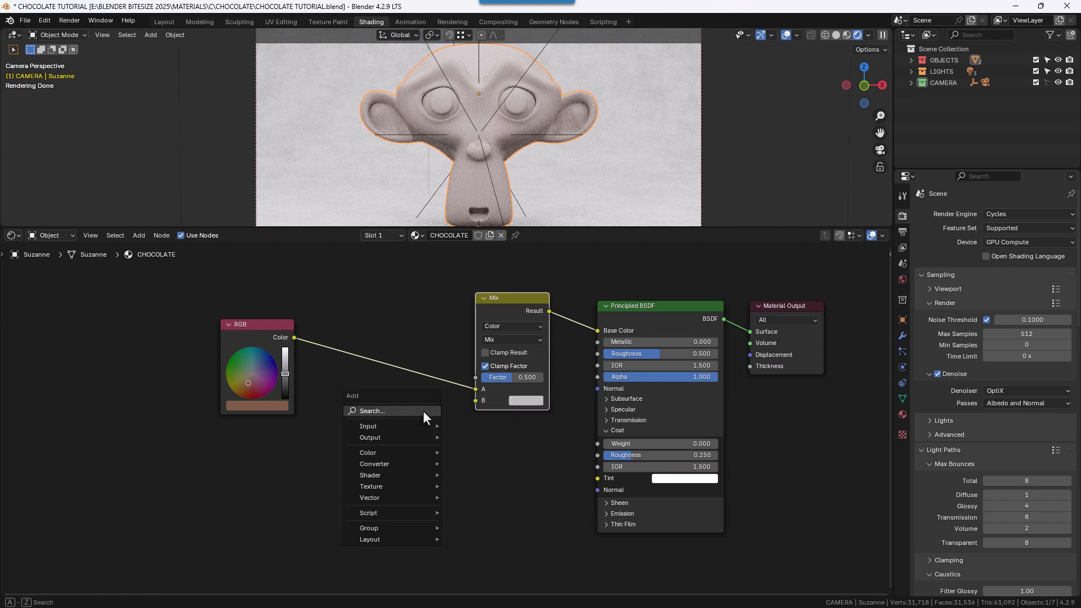
left_click(423, 411)
type("hue")
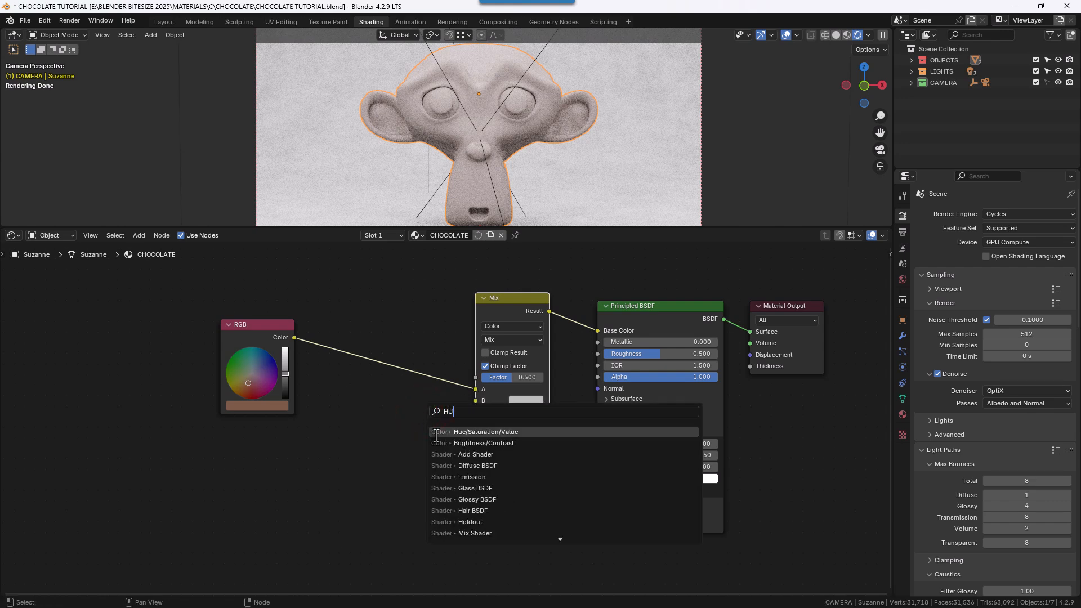
left_click(437, 435)
left_click(366, 395)
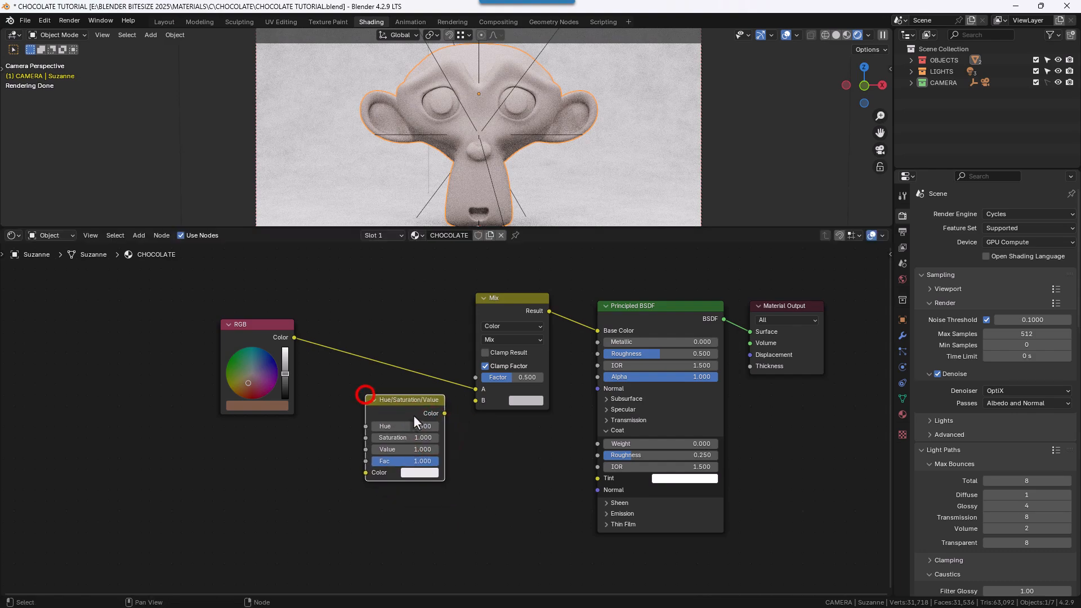
left_click_drag(444, 414, 462, 404)
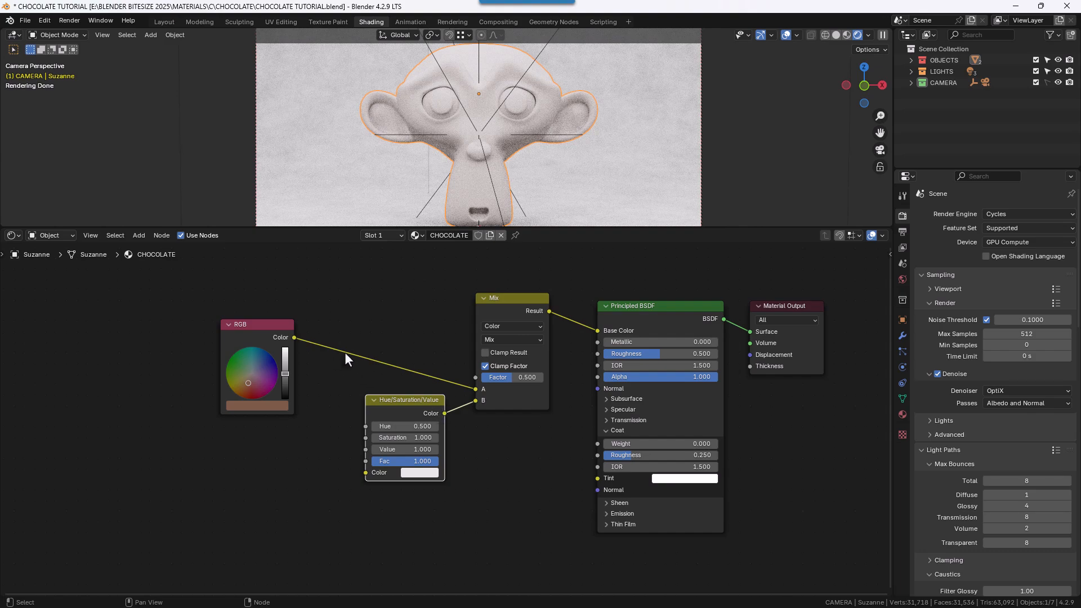
Add a reroute on the RGB-to-Mix link, branch it to the Hue/Saturation/Value Color input, and reposition the reroute closer to the RGB node
right_click_drag(355, 346, 355, 360, "shift")
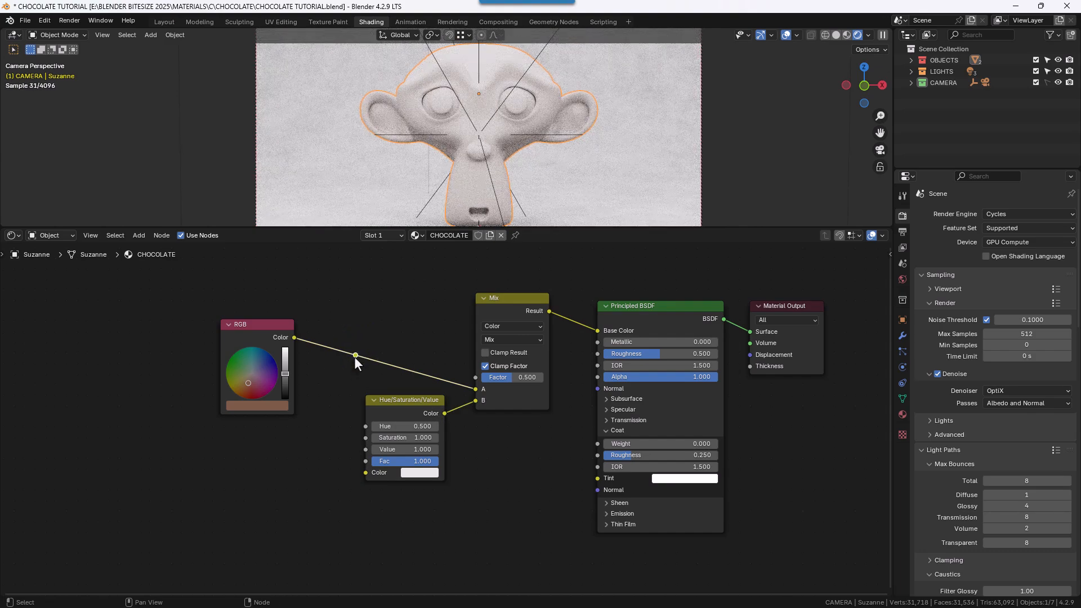
left_click_drag(355, 355, 356, 480)
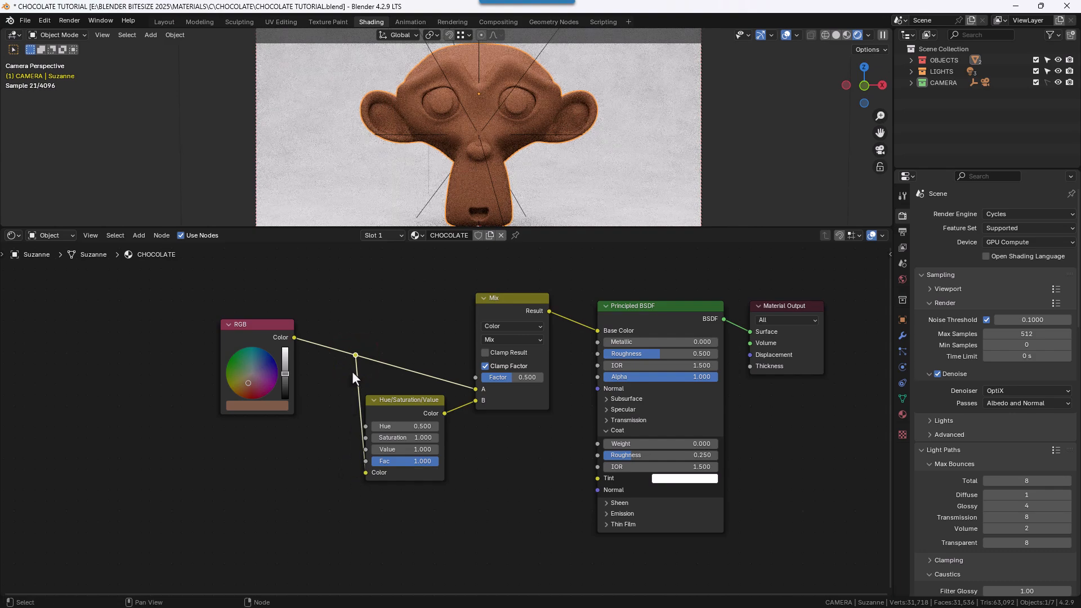
left_click_drag(352, 356, 340, 373)
Add a Layer Weight node below the RGB node and connect its Facing output to the Hue/Saturation/Value node's Fac input
scroll(301, 443, "up", 1)
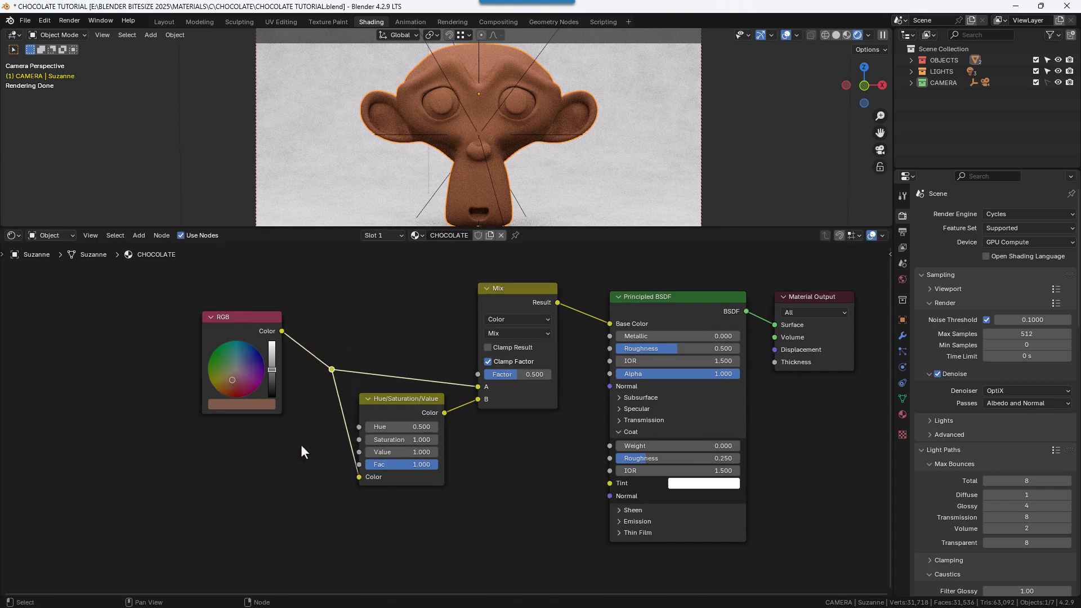
left_click(290, 457)
key("shift+a")
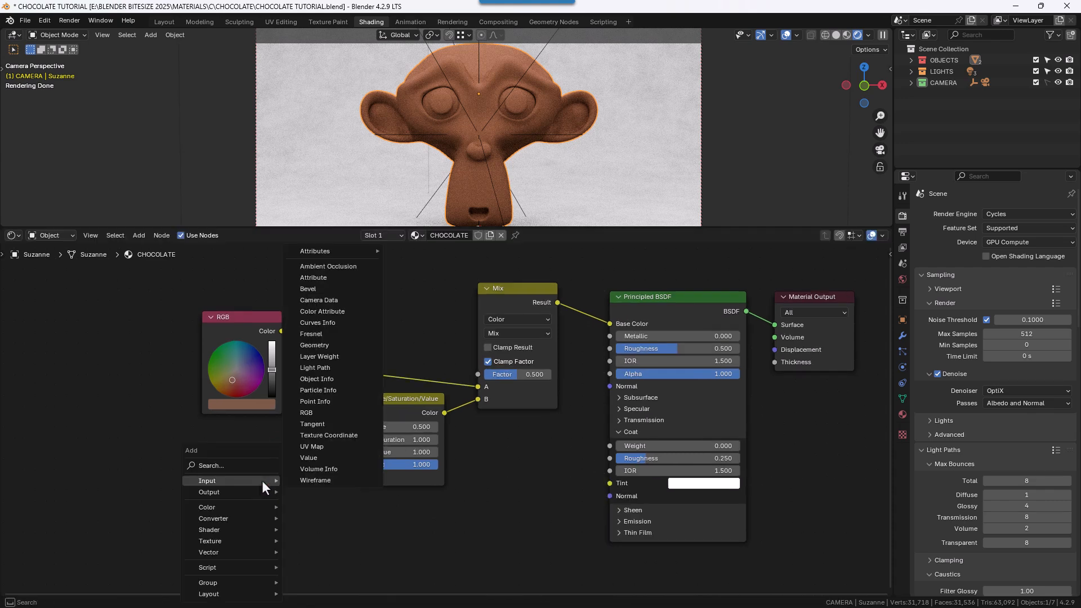
left_click(246, 467)
type("Laye")
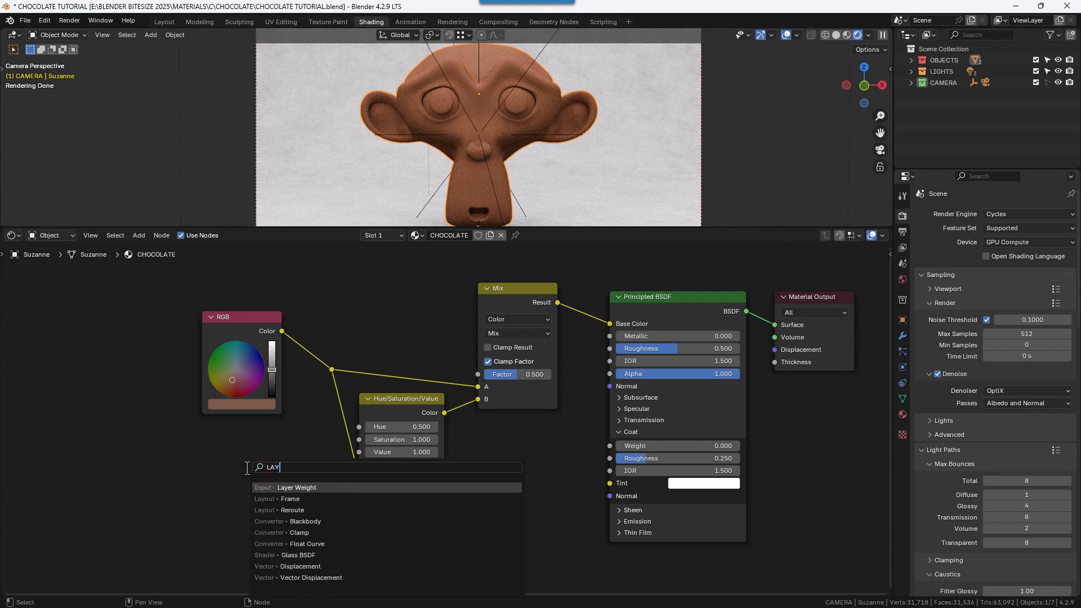
left_click(283, 487)
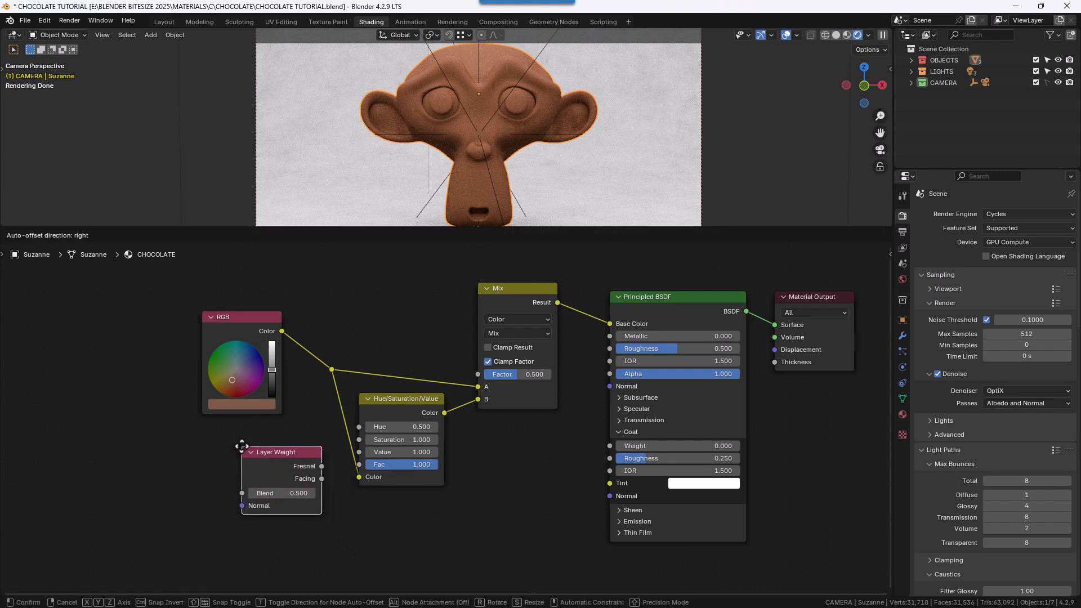
left_click(242, 446)
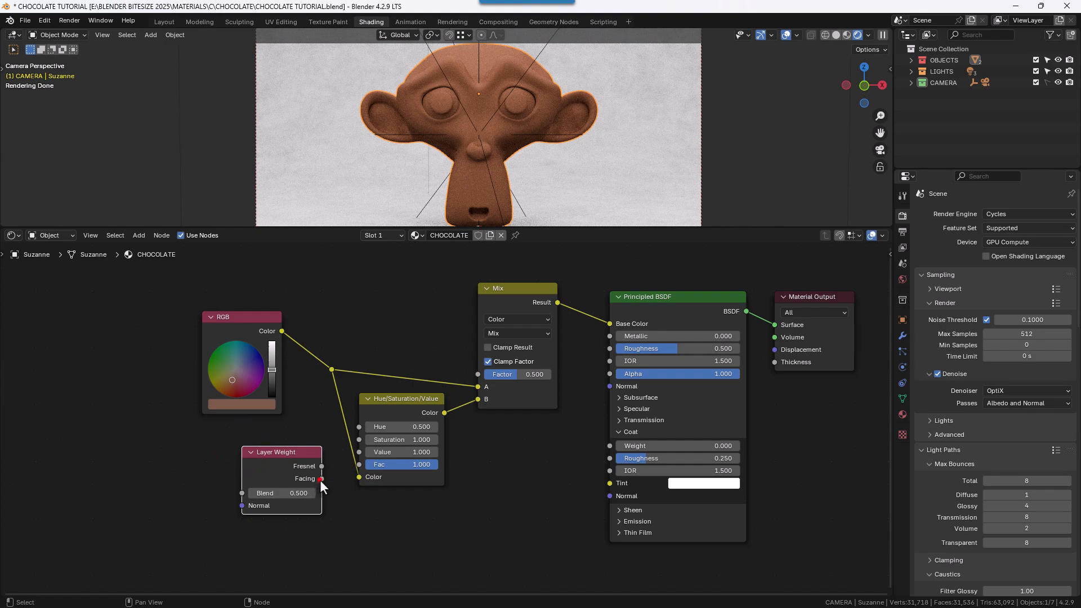
left_click_drag(321, 479, 347, 468)
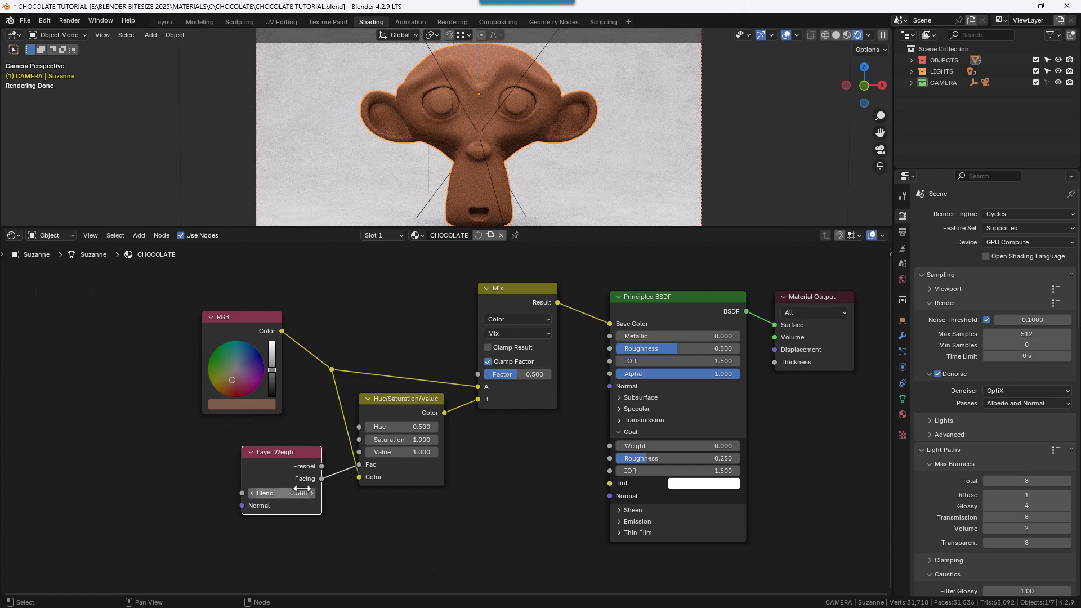
Set the Layer Weight node's Blend to 0.125 and the Hue/Saturation/Value node's Value to 0
left_click(298, 492)
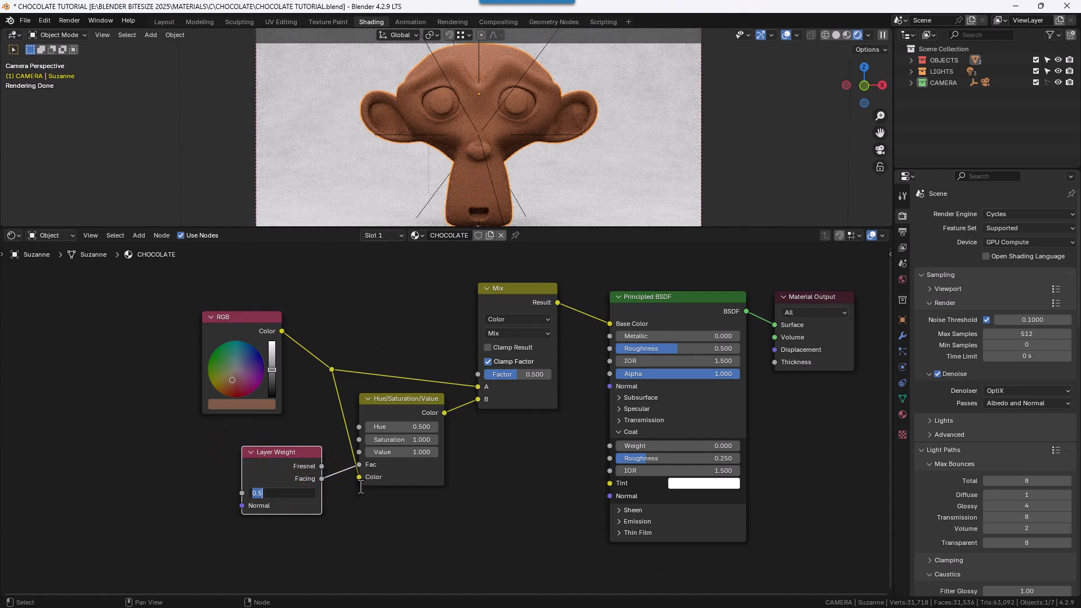
type(".125")
key("Return")
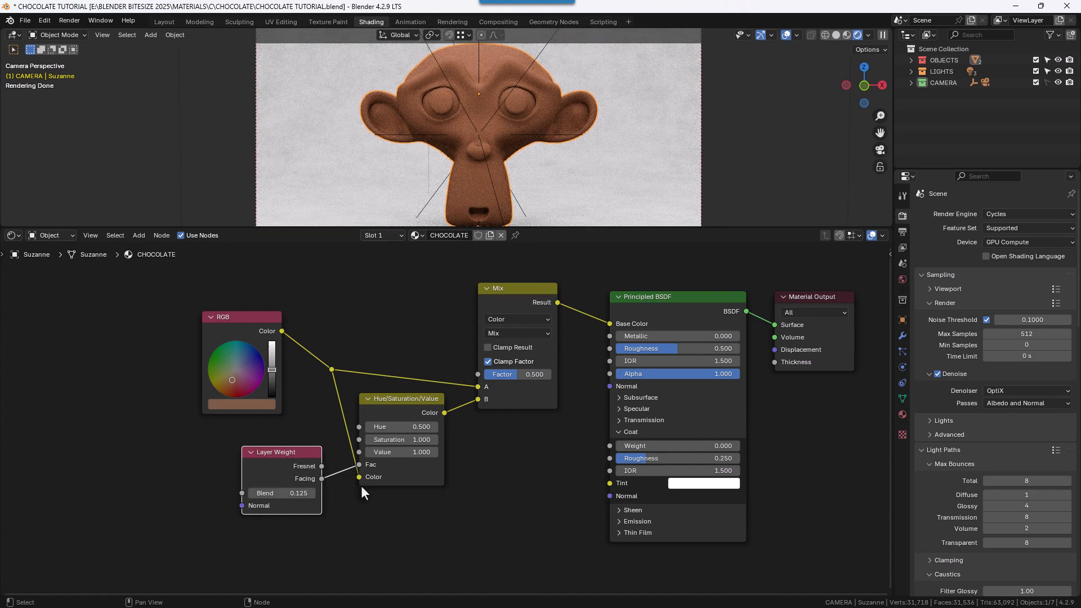
left_click(409, 453)
type("0")
key("Return")
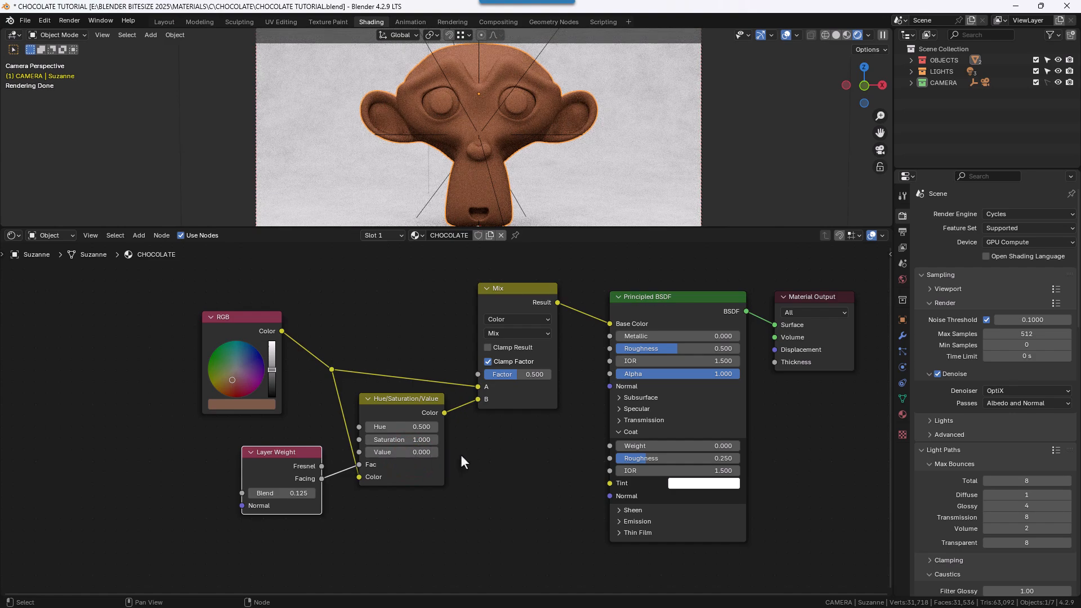
left_click(461, 454)
Preview the Mix, Layer Weight and Hue/Saturation/Value outputs up close on Suzanne, ending with the Principled BSDF back on the Material Output
left_click(520, 293, "ctrl+shift")
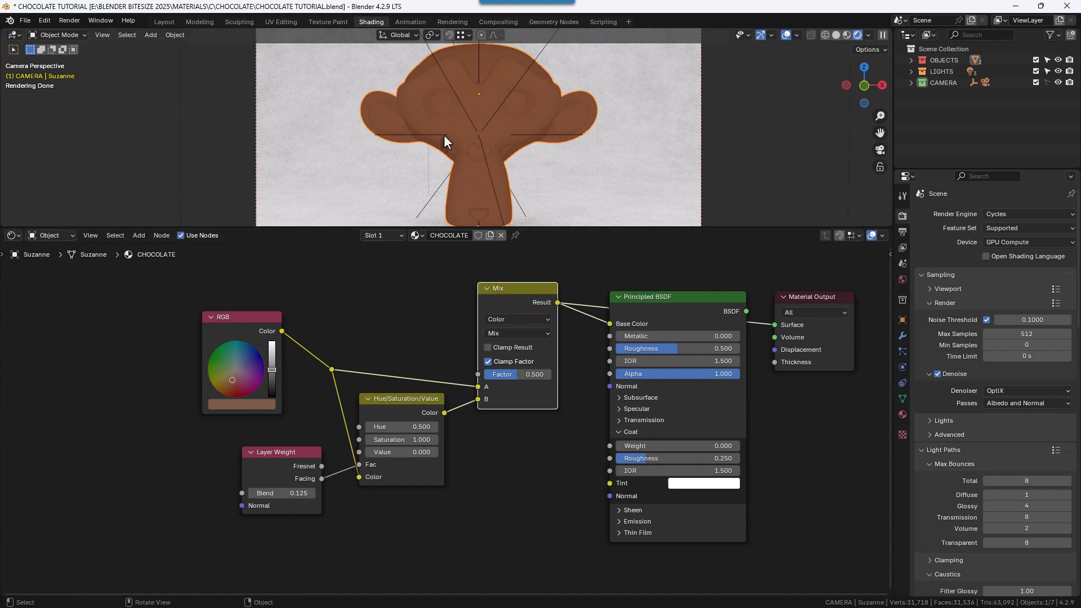
scroll(444, 134, "up", 8)
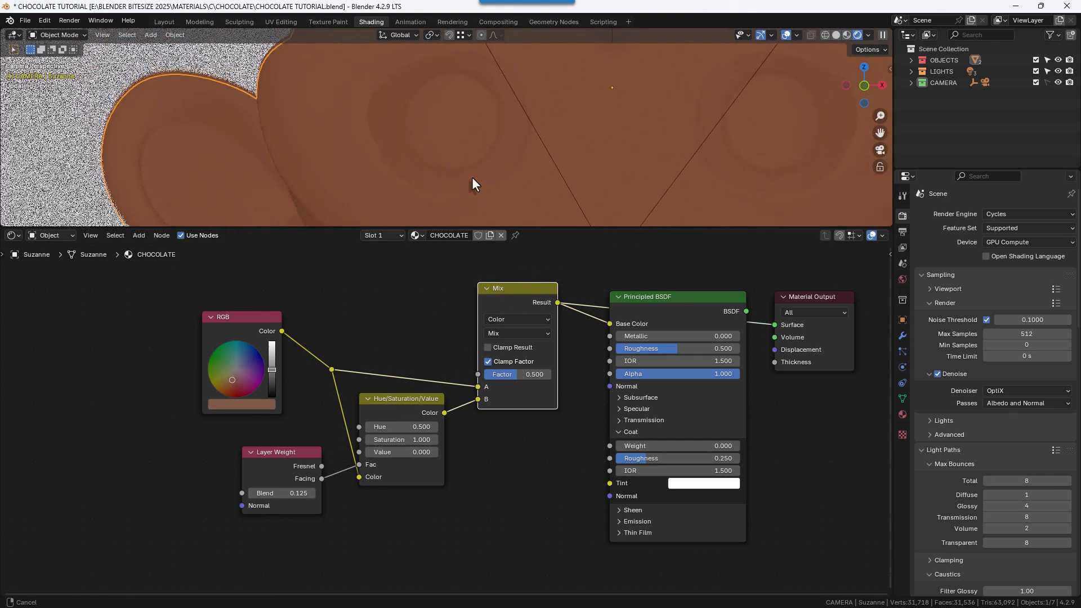
middle_click_drag(472, 177, 484, 211, "shift")
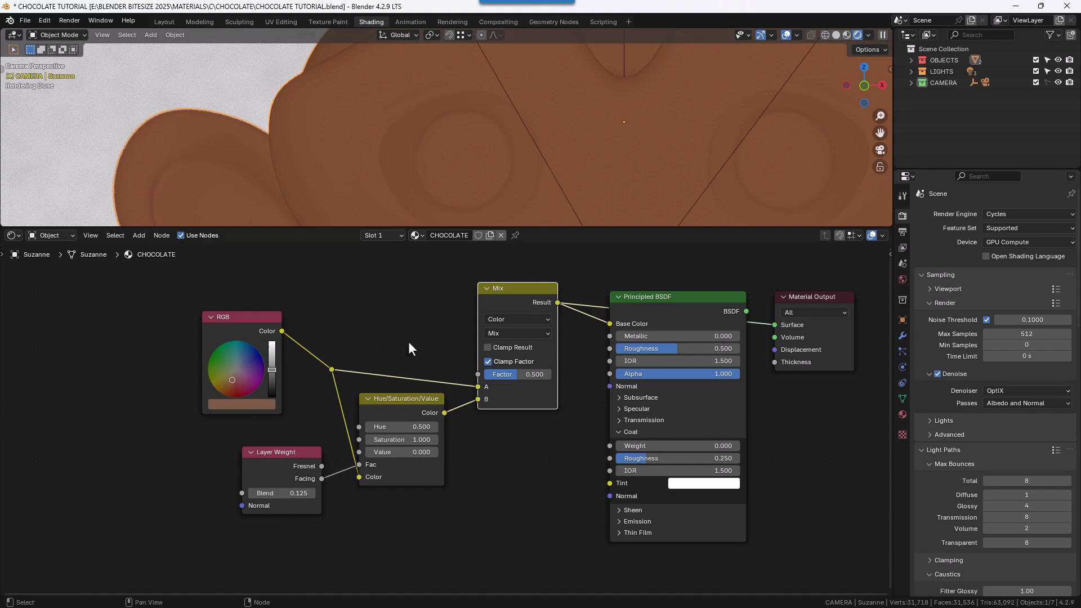
left_click(309, 454, "ctrl+shift")
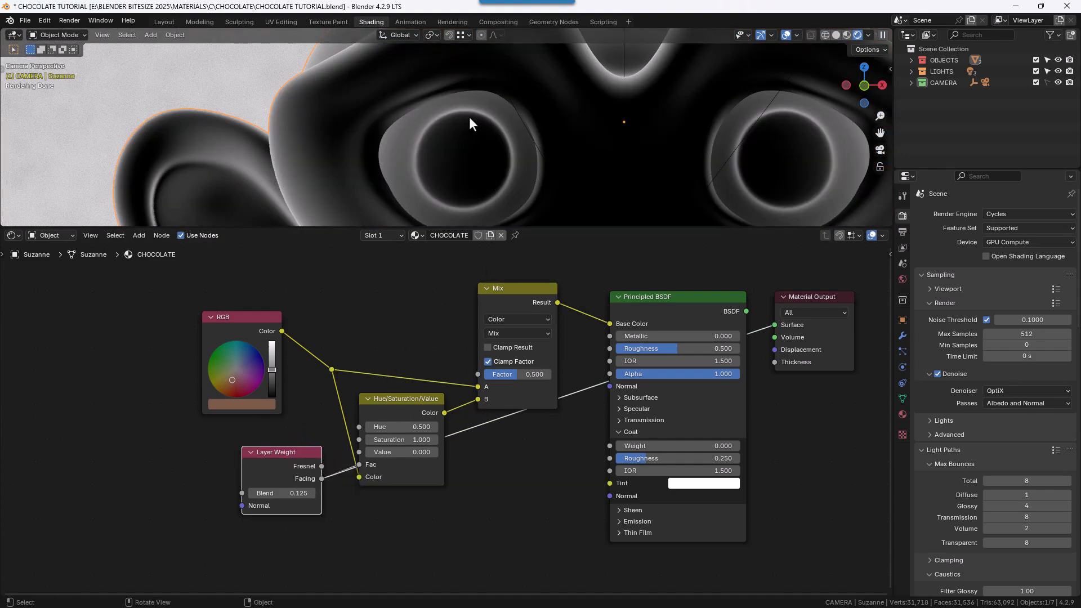
left_click(392, 401, "ctrl+shift")
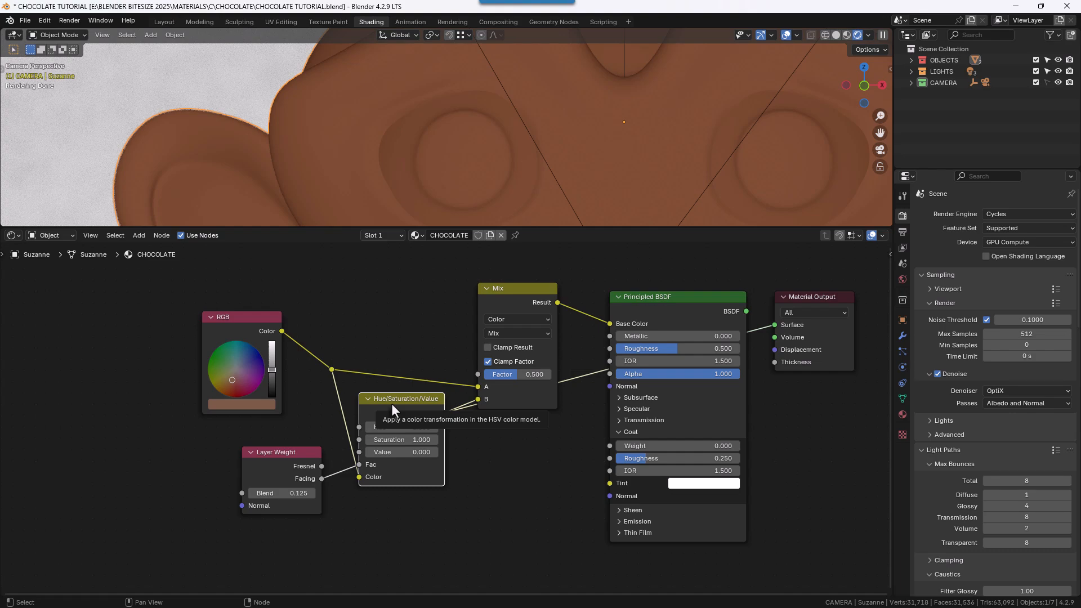
left_click(502, 304, "ctrl+shift")
left_click(646, 308, "ctrl+shift")
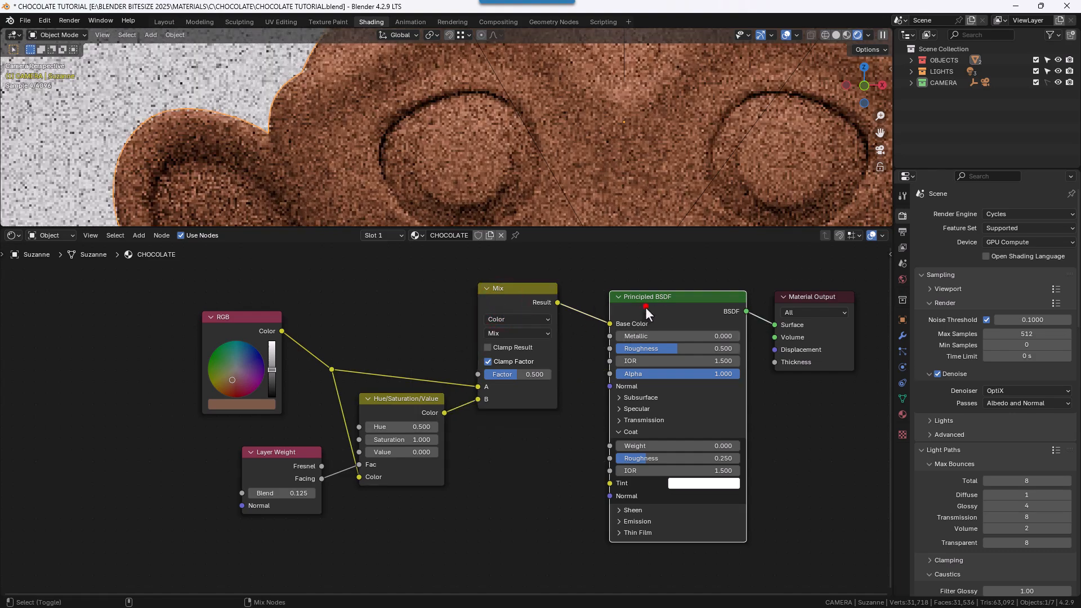
scroll(635, 185, "down", 2)
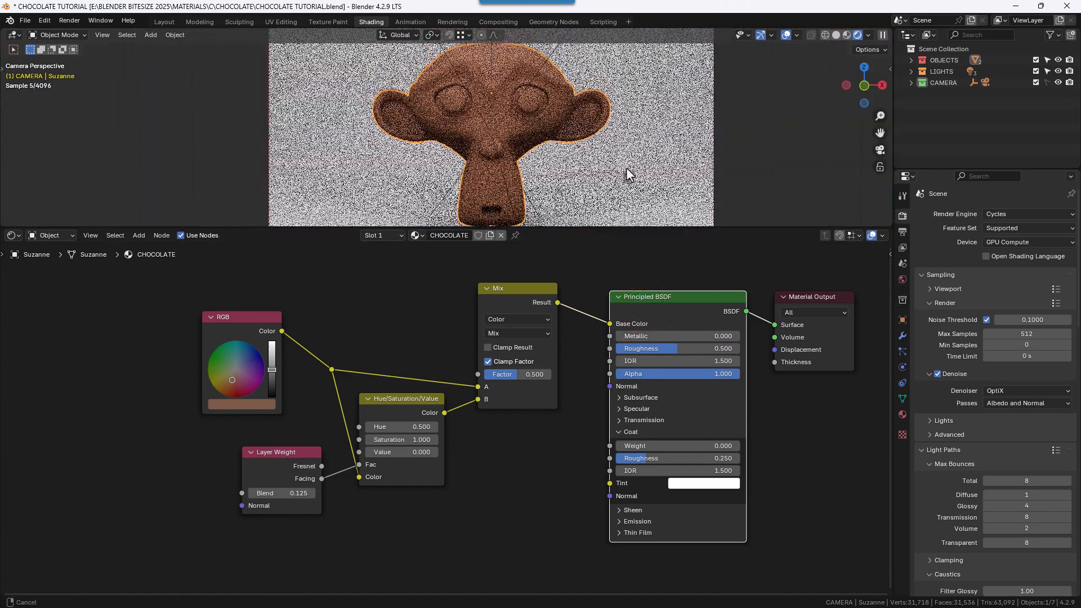
scroll(440, 472, "down", 1)
Move the RGB node farther from the other colour nodes and tidy the positions of the Layer Weight and Hue/Saturation/Value nodes
scroll(439, 470, "down", 3)
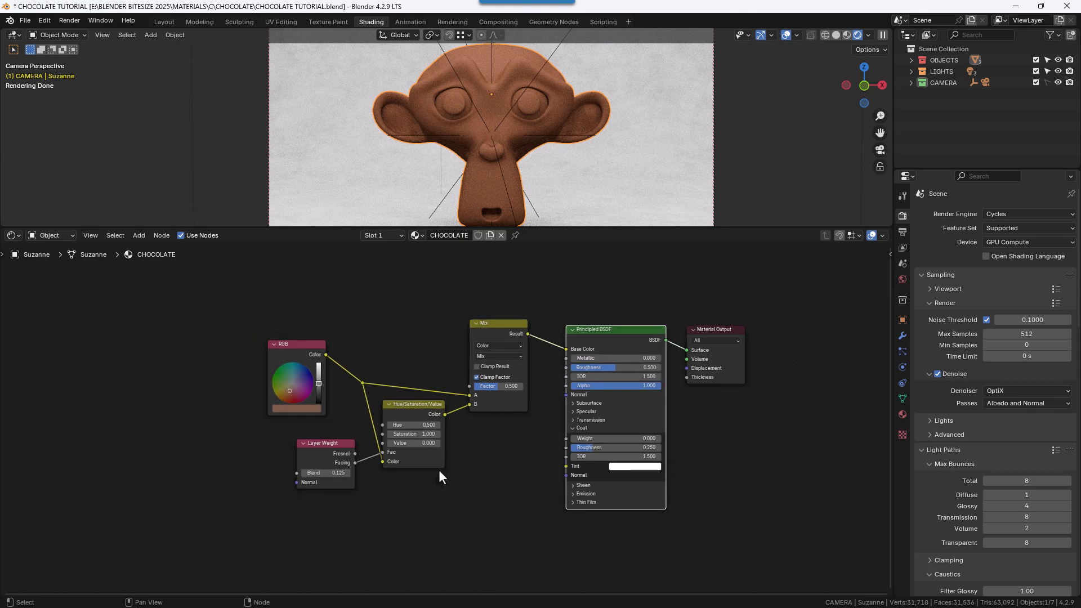
left_click(457, 465)
left_click(312, 353)
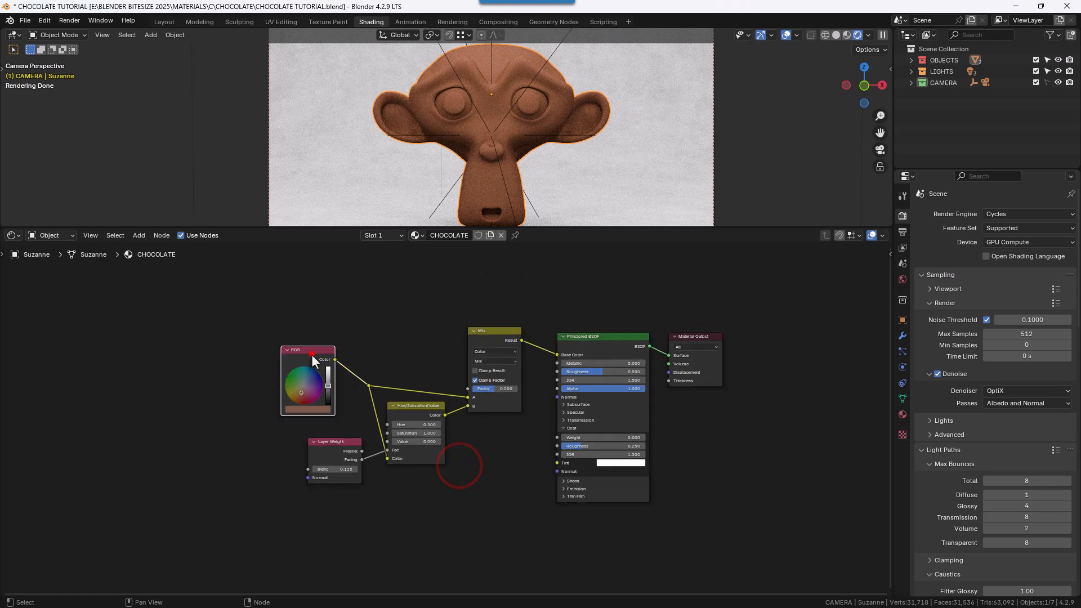
left_click_drag(312, 354, 226, 357)
left_click(310, 347)
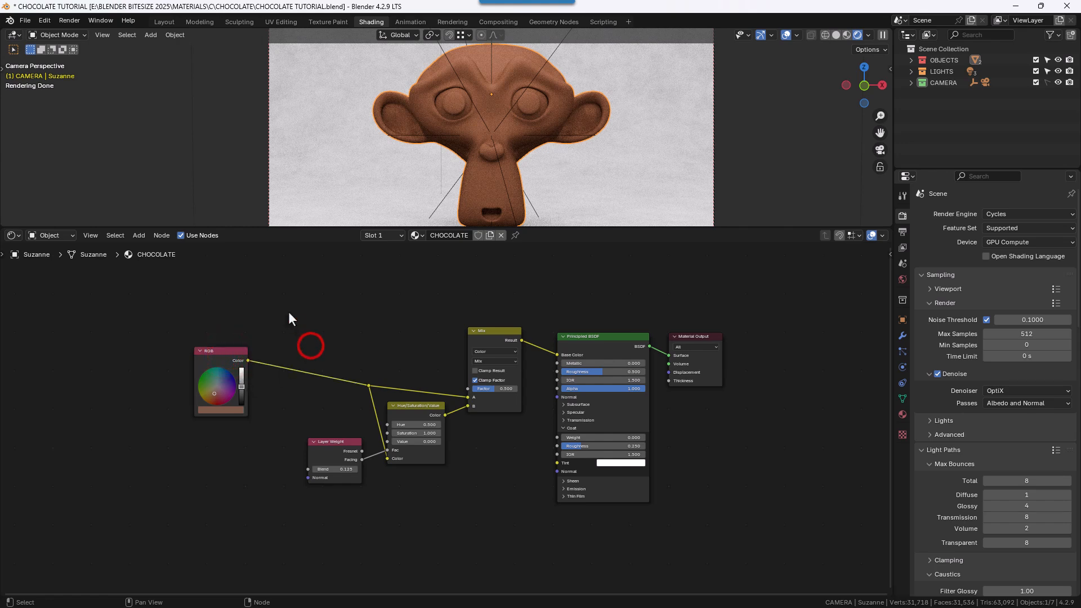
left_click_drag(350, 445, 355, 436)
left_click(405, 411, "shift")
left_click_drag(407, 410, 420, 411)
left_click(382, 337)
Group the Layer Weight, Hue/Saturation/Value and Mix nodes in a frame with both its name and label set to COLOR
left_click_drag(310, 285, 522, 488)
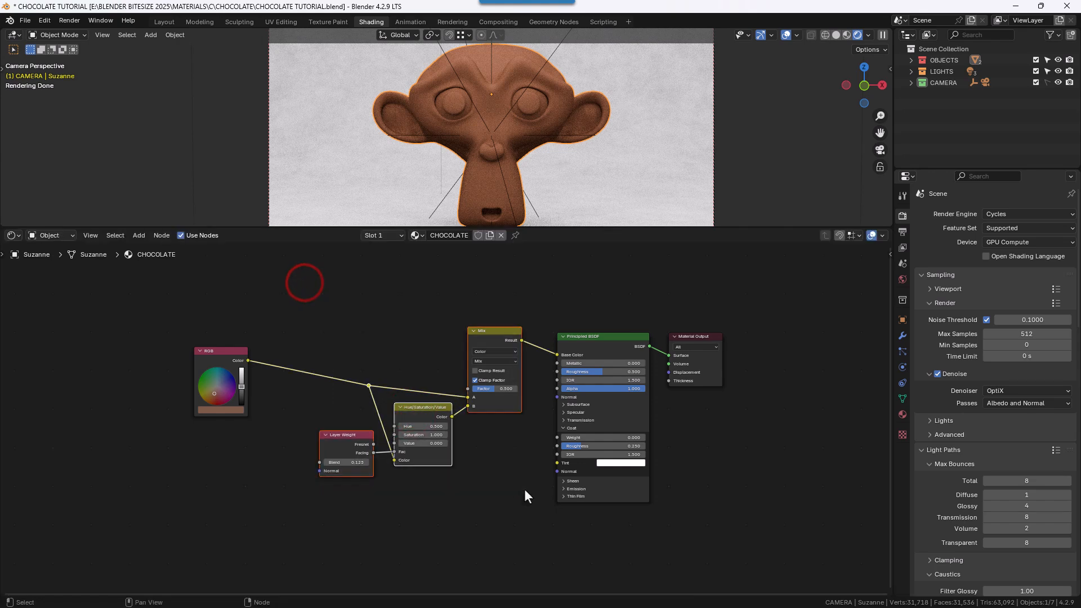
key("ctrl+j")
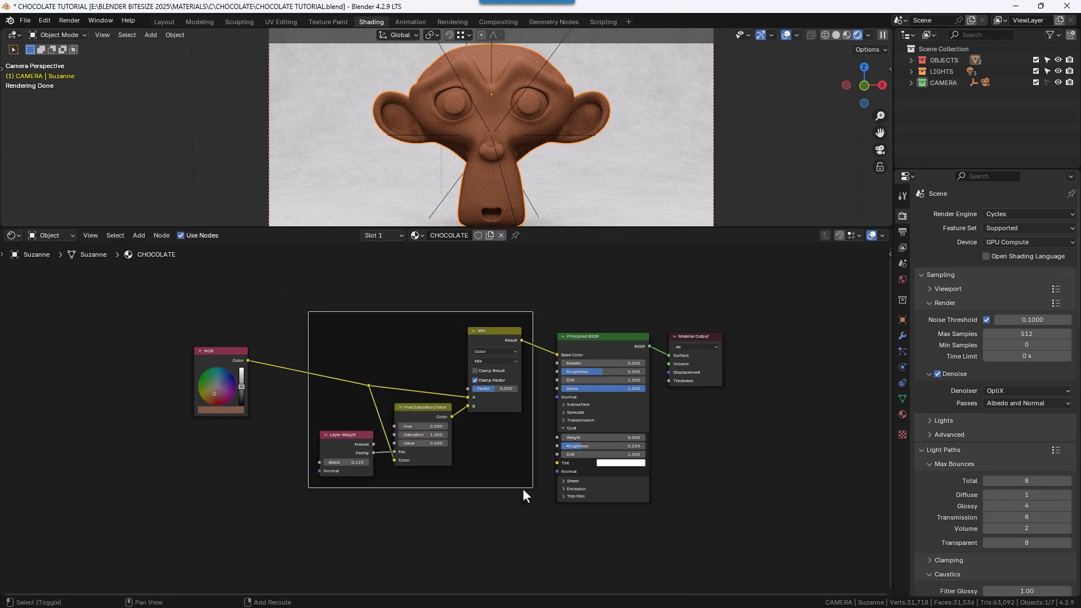
key("n")
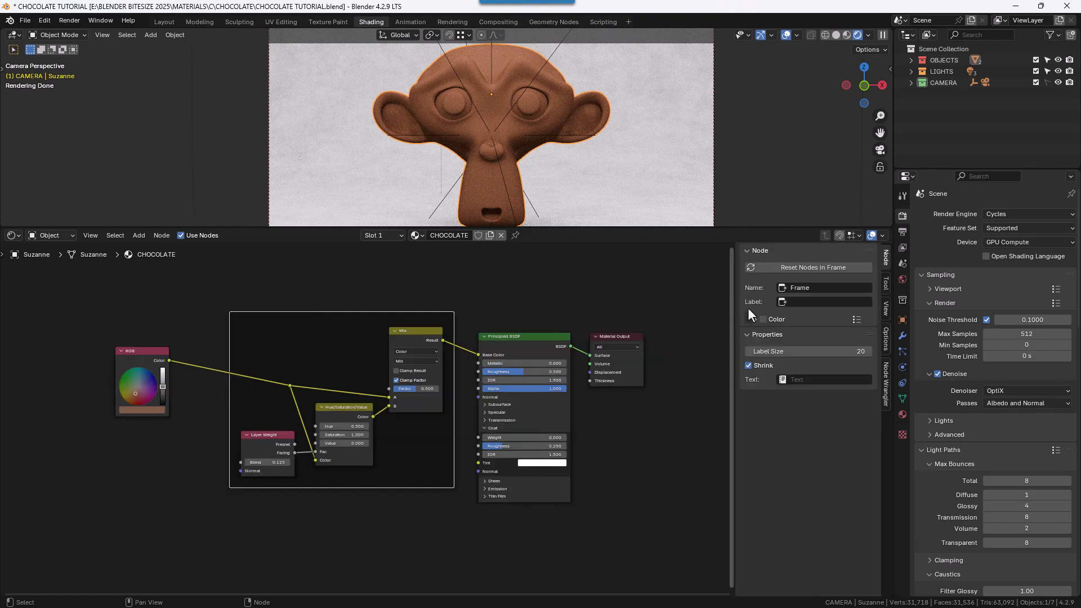
left_click(813, 289)
type("C")
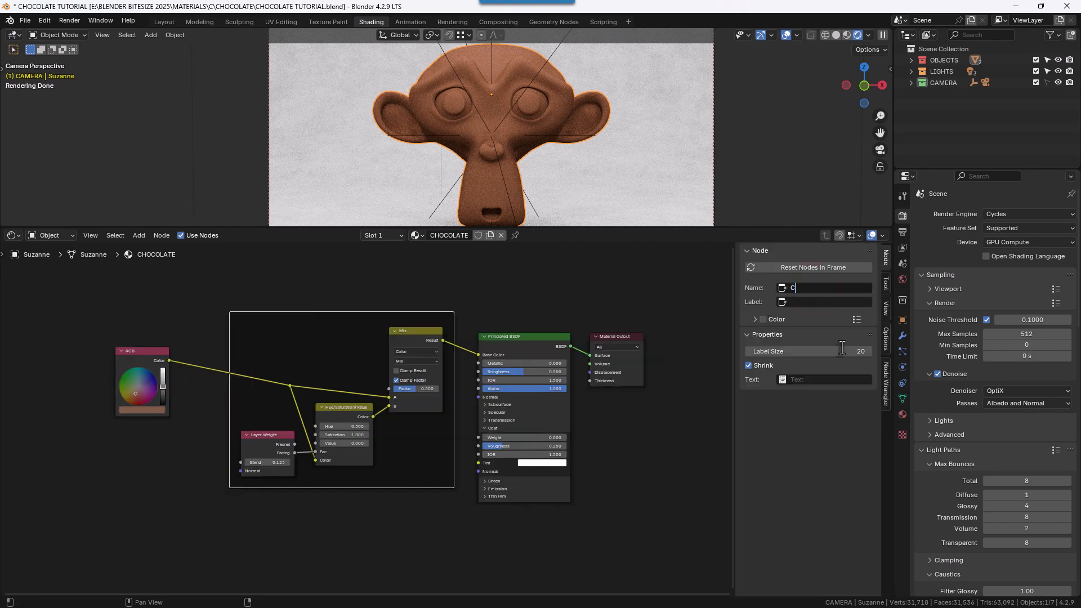
type("OLOR")
key("Tab")
type("COLOR")
key("Return")
left_click(514, 319)
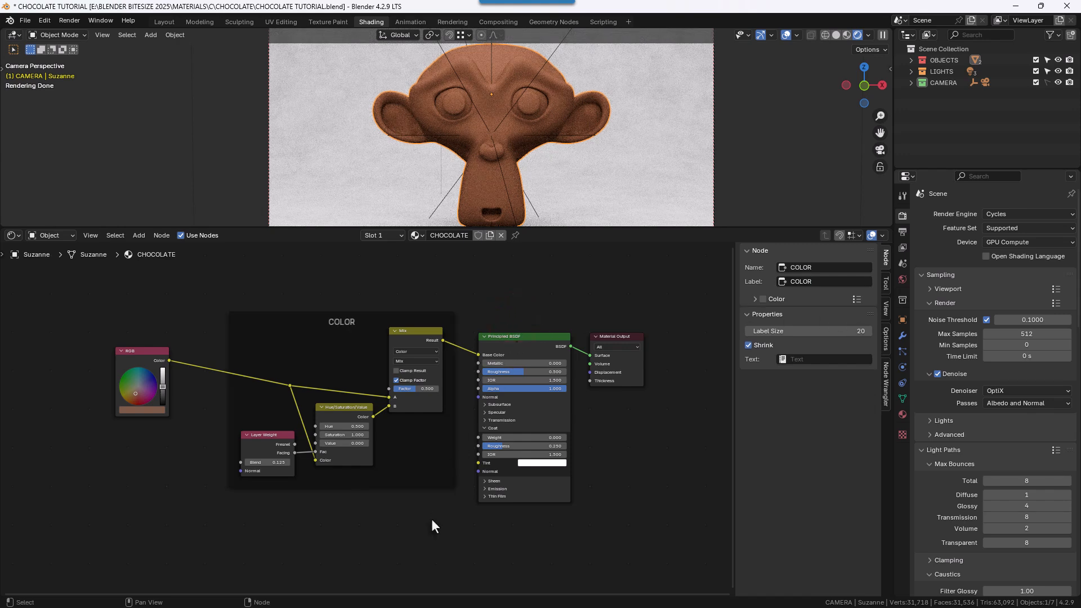
Move the Principled BSDF and Material Output nodes together straight down, lower than the Mix node
left_click_drag(506, 294, 629, 422)
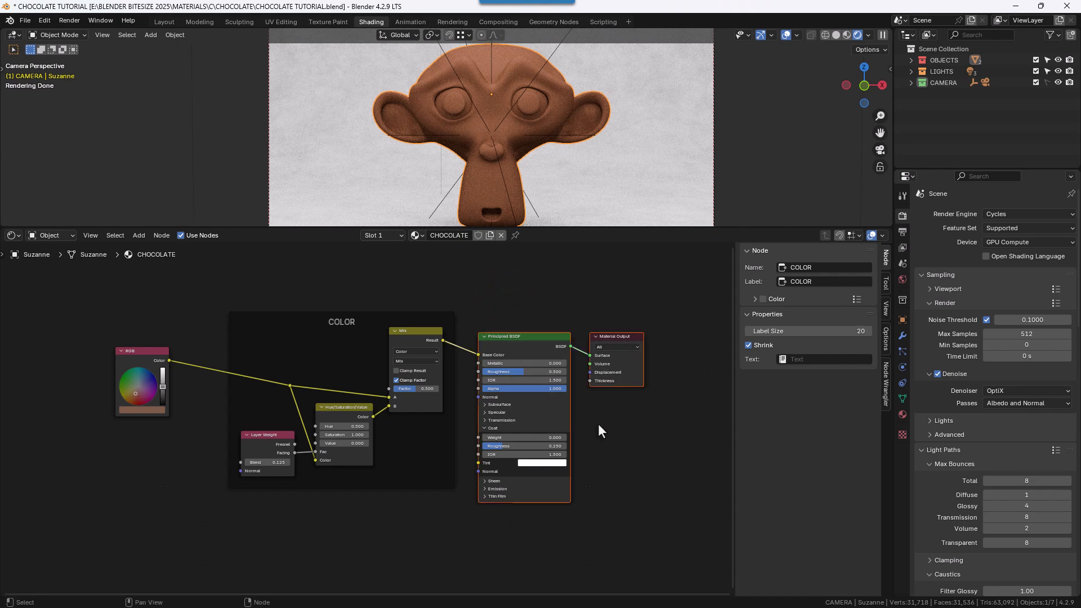
key("g")
left_click(602, 487)
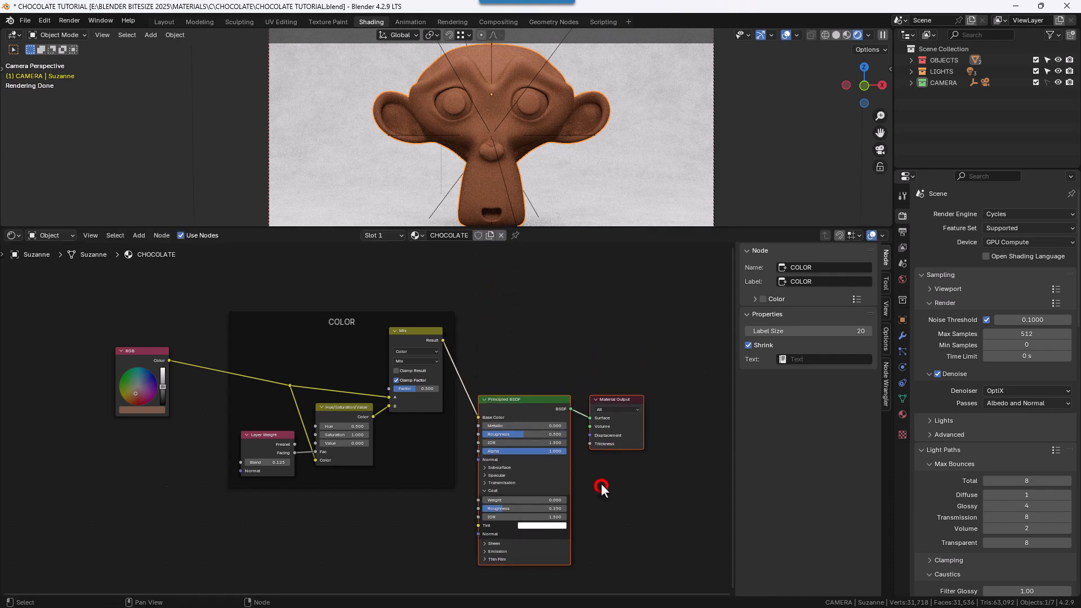
middle_click_drag(602, 487, 671, 384)
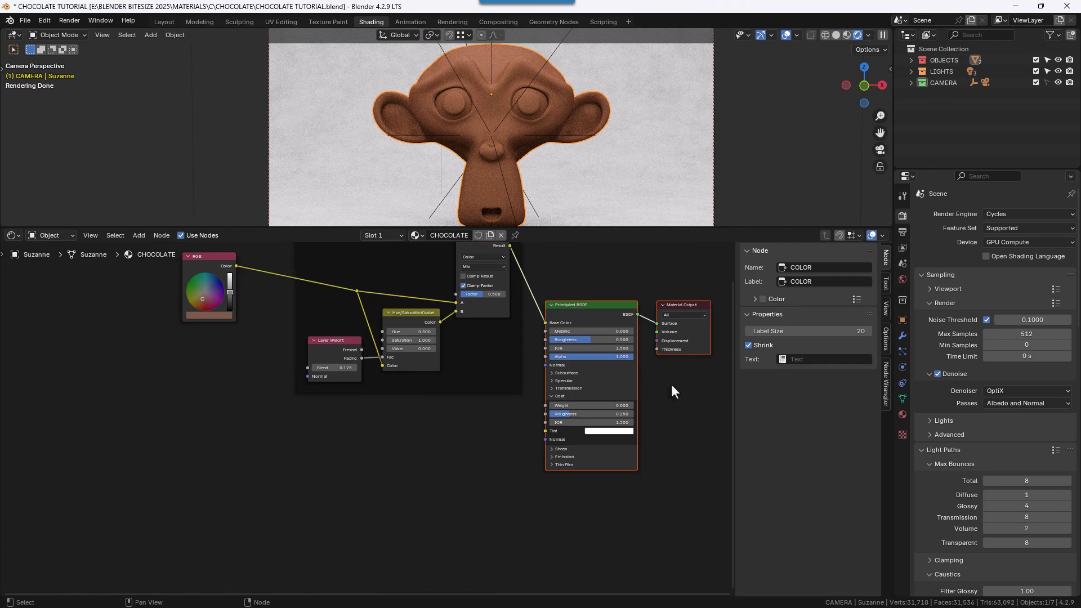
Hide the node editor's sidebar and enlarge the node editor by shrinking the 3D viewport above it
key("n")
left_click_drag(579, 226, 580, 174)
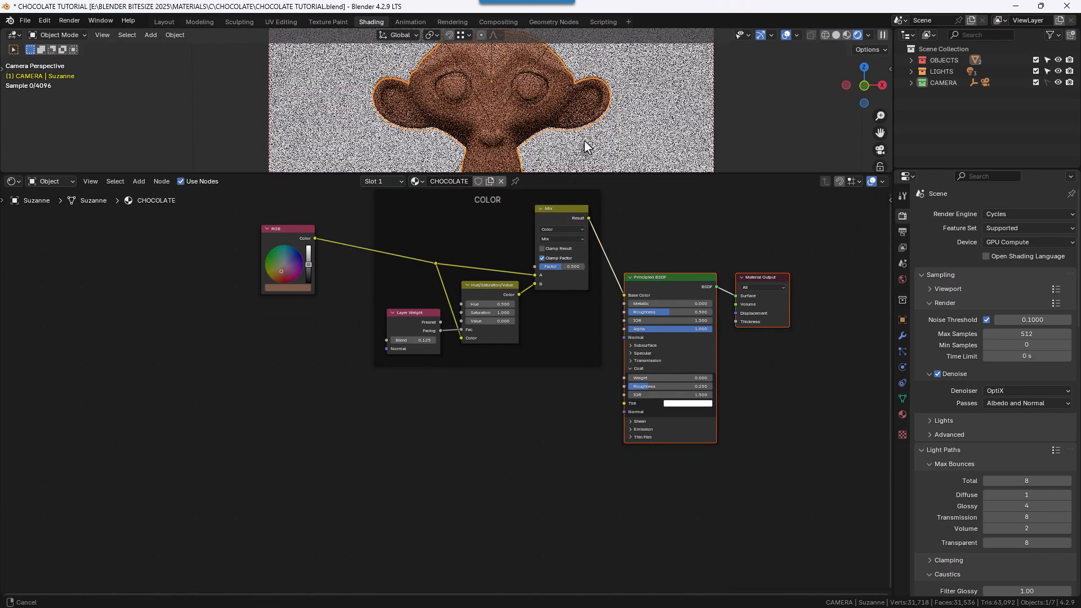
scroll(574, 449, "up", 1)
middle_click_drag(572, 448, 615, 493)
left_click(585, 459)
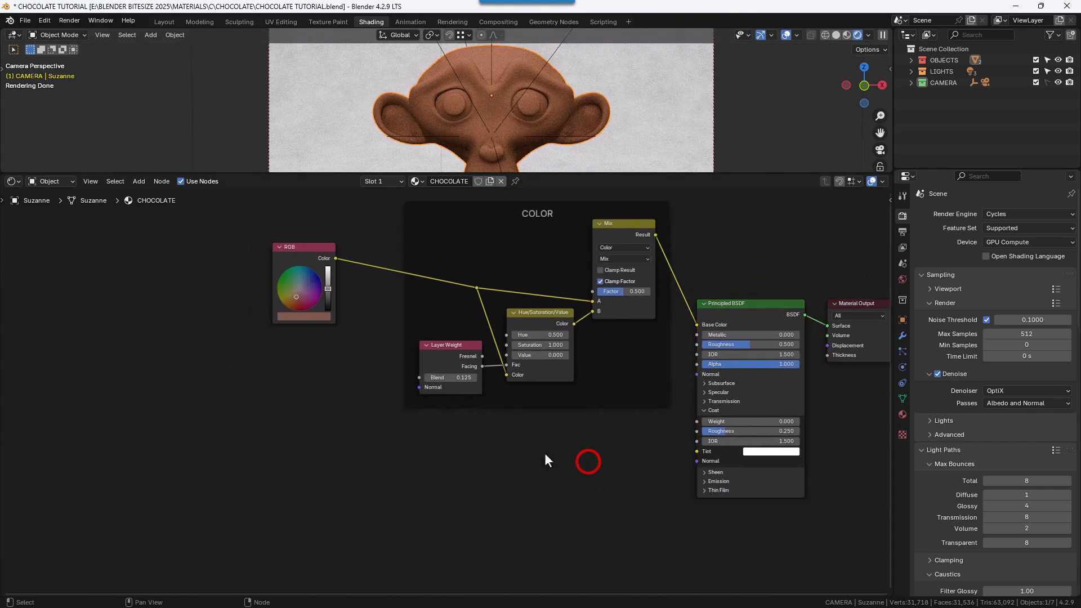
Add a Noise Texture node in the empty space below the COLOR frame
key("shift+a")
left_click(543, 454)
type("noise")
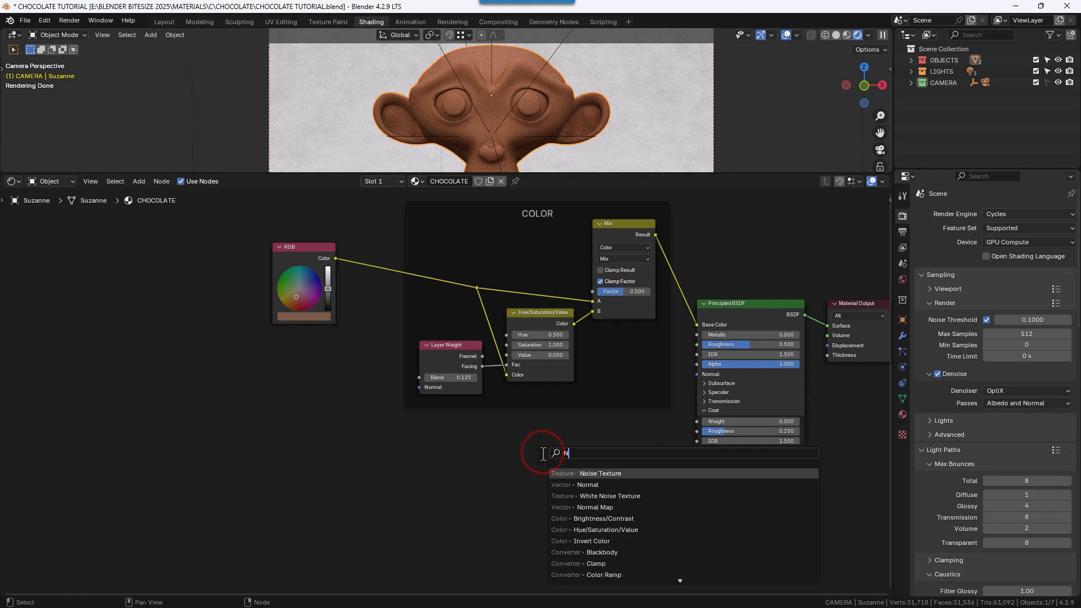
key("Return")
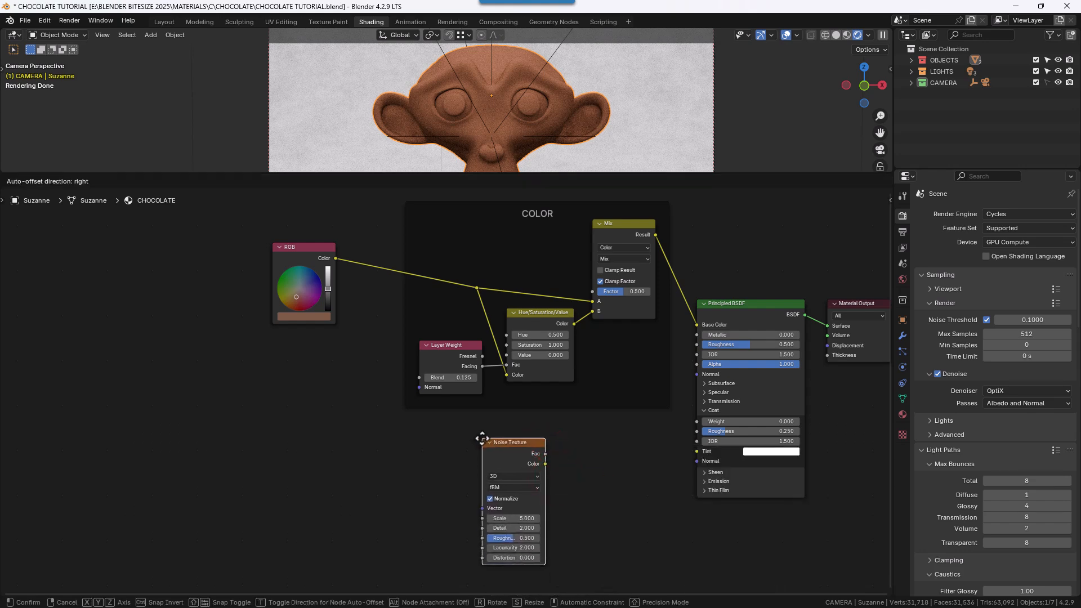
left_click(482, 439)
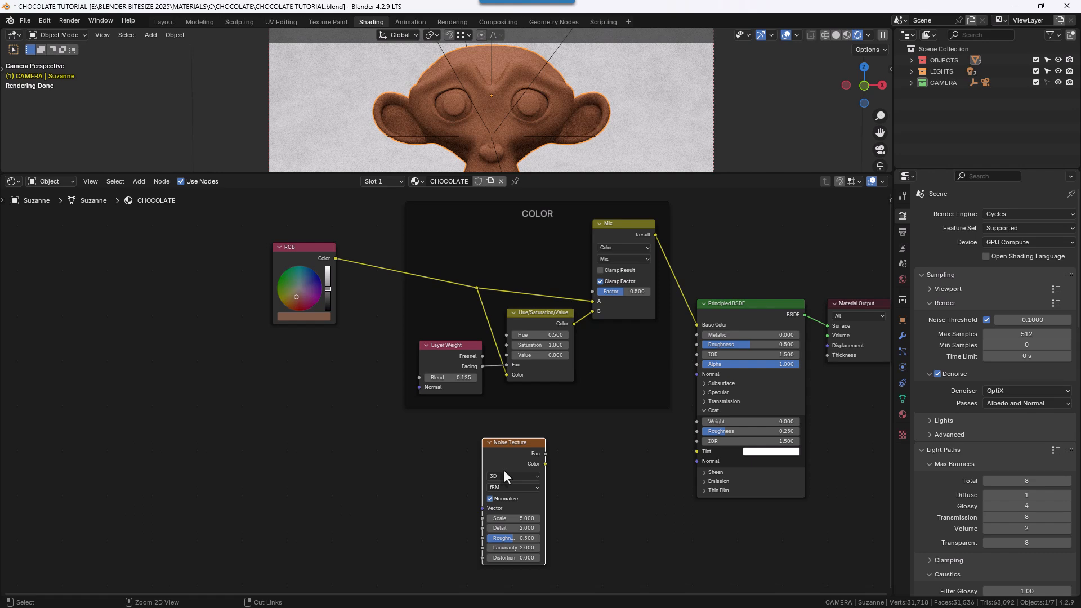
Add Mapping and Texture Coordinate nodes to the Noise Texture, space them away from it, and feed the Object coordinates into Mapping
key("ctrl+t")
key("g")
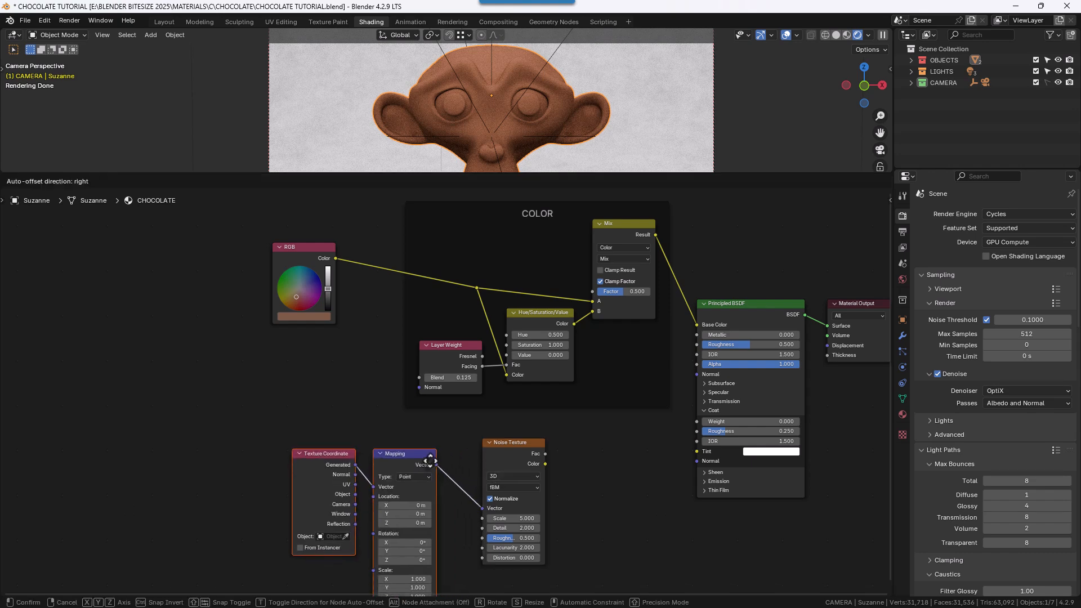
left_click(378, 458)
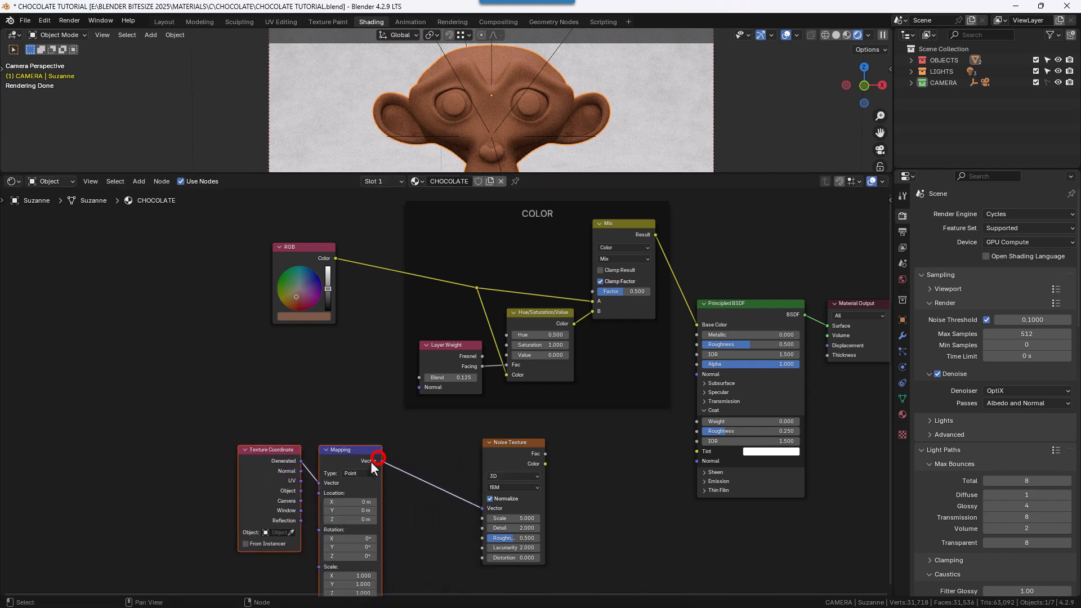
left_click_drag(300, 489, 309, 485)
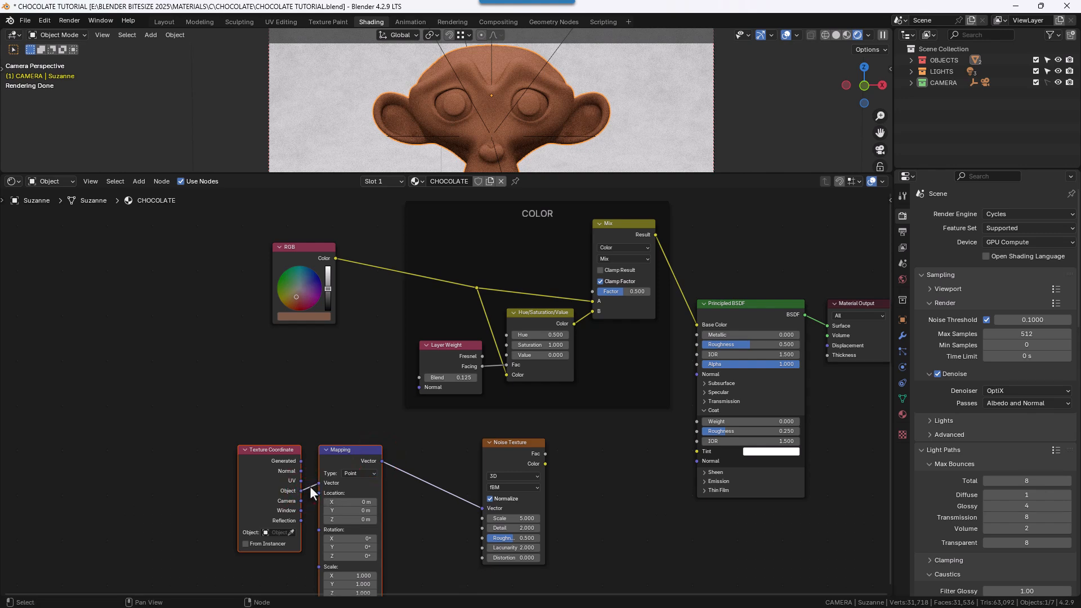
Preview the Noise Texture on Suzanne and set its Scale to 2.5 and Distortion to 0.5
left_click(523, 446, "ctrl+shift")
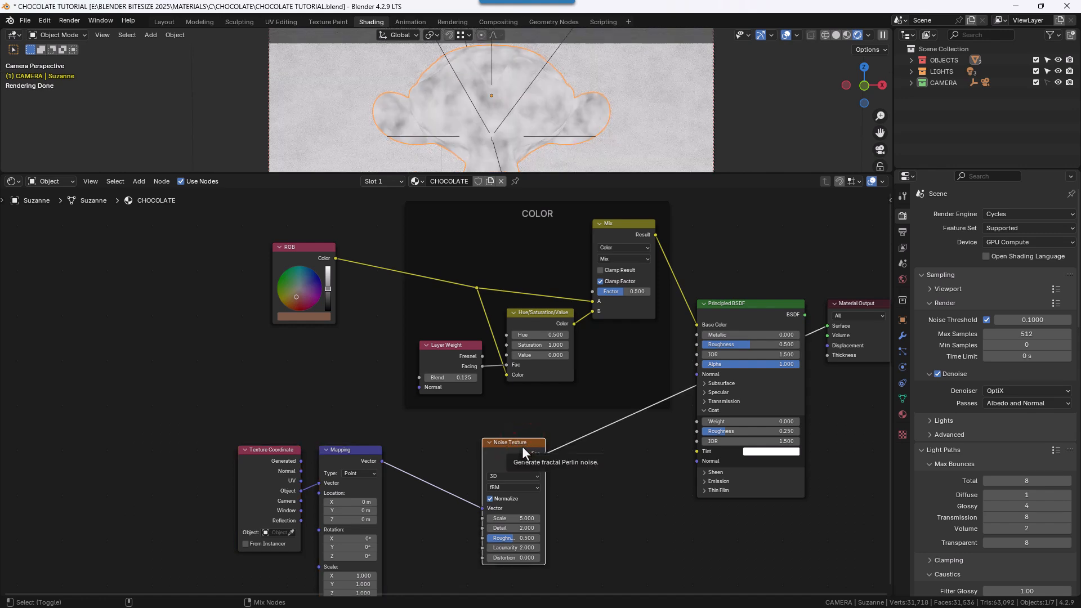
left_click(520, 518)
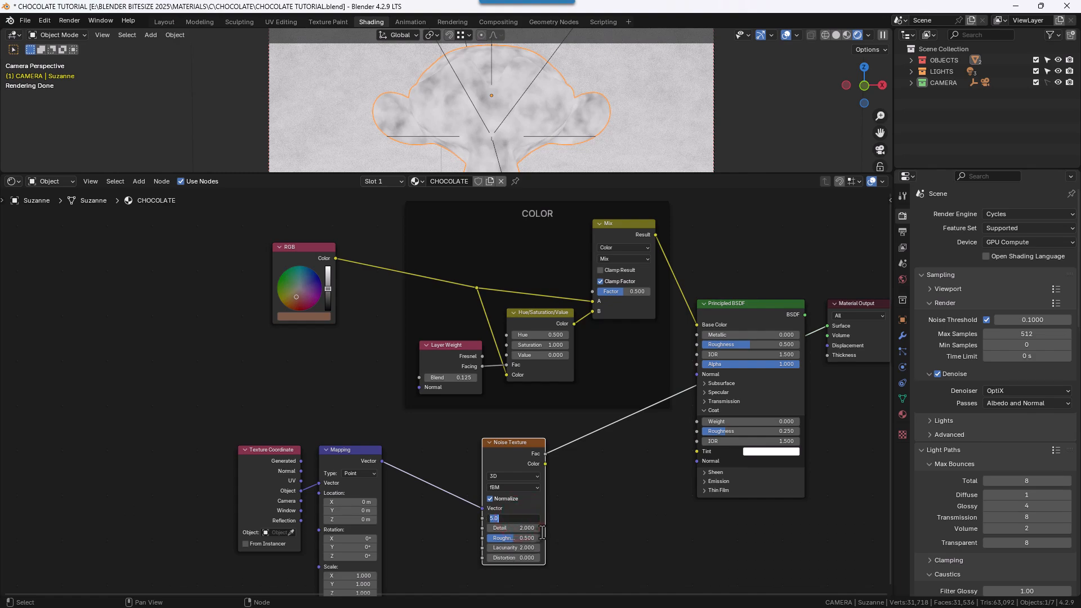
type("2.5")
key("Tab")
key("Tab")
key("Tab")
key("Tab")
key("BackSpace")
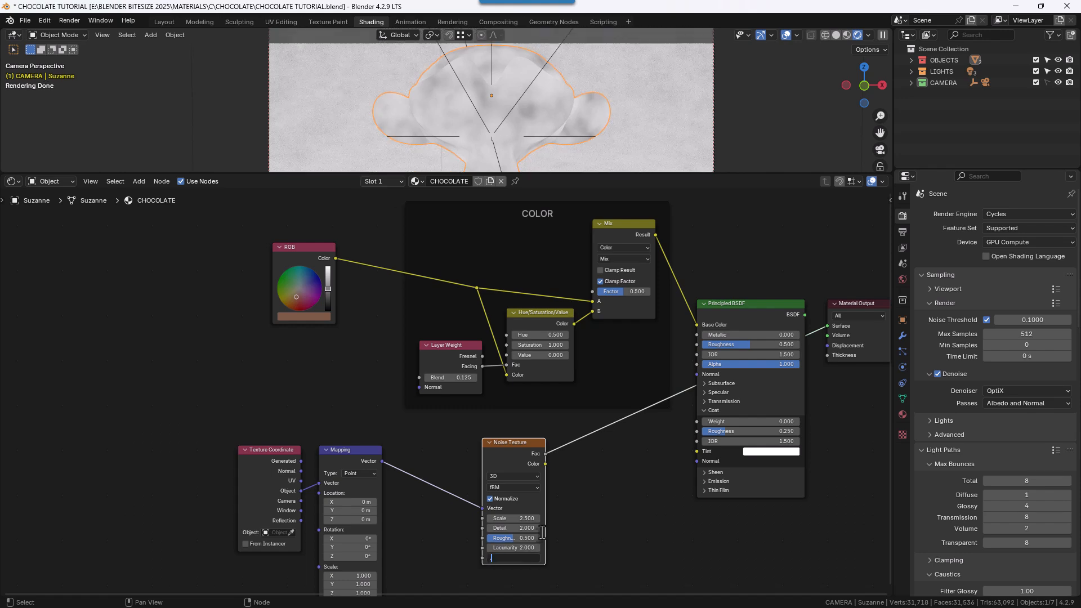
type("0.5")
key("Return")
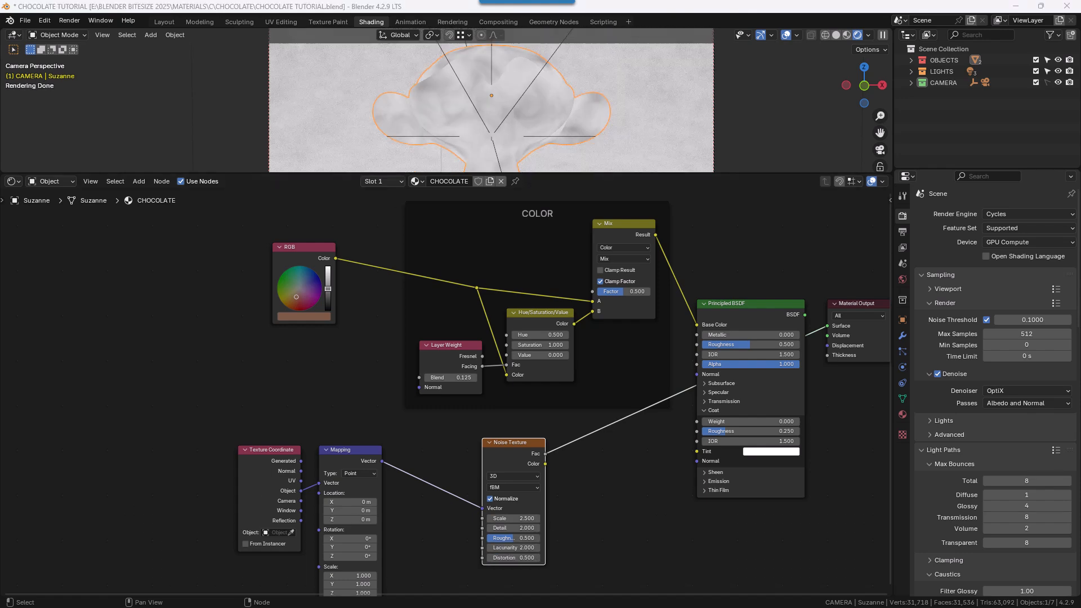
Set the Noise Texture's Detail to 5, Roughness to 0.35 and Distortion to 0.25
left_click(516, 528)
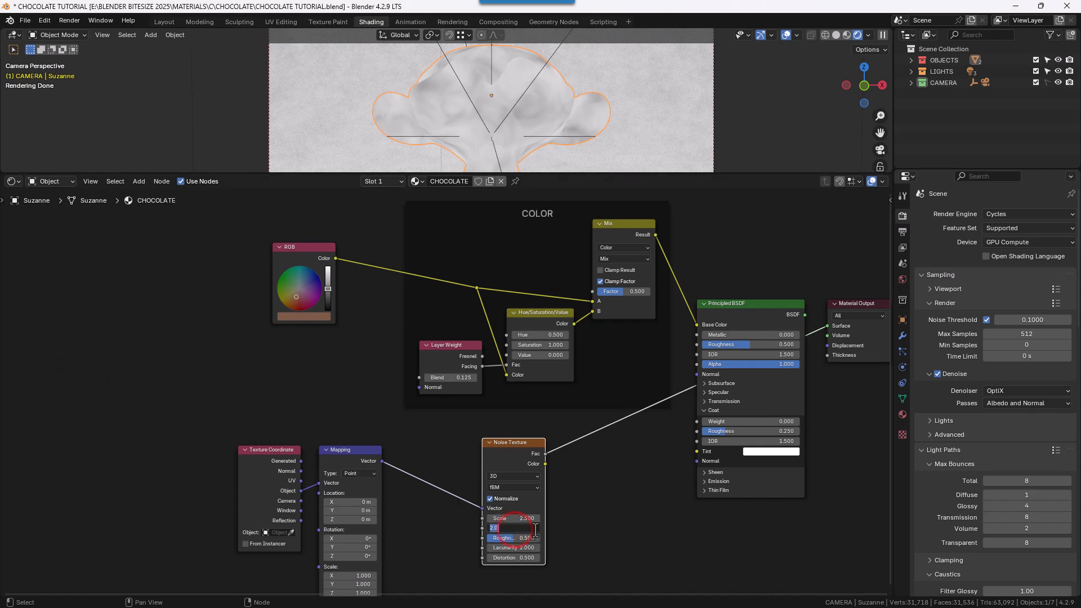
type("5")
key("Tab")
type(".35")
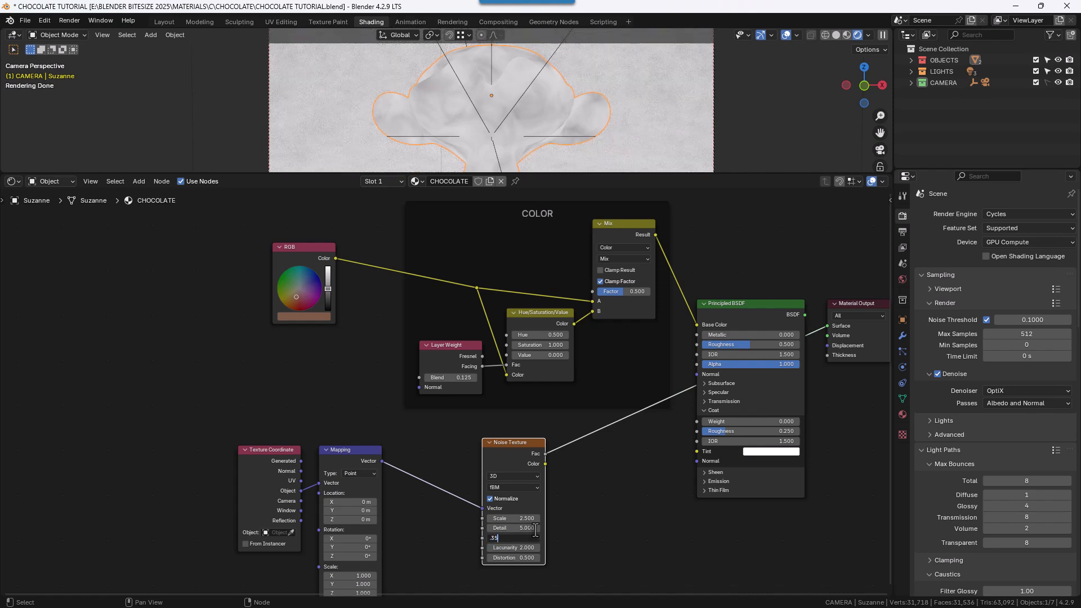
key("Tab")
key("Tab")
key("BackSpace")
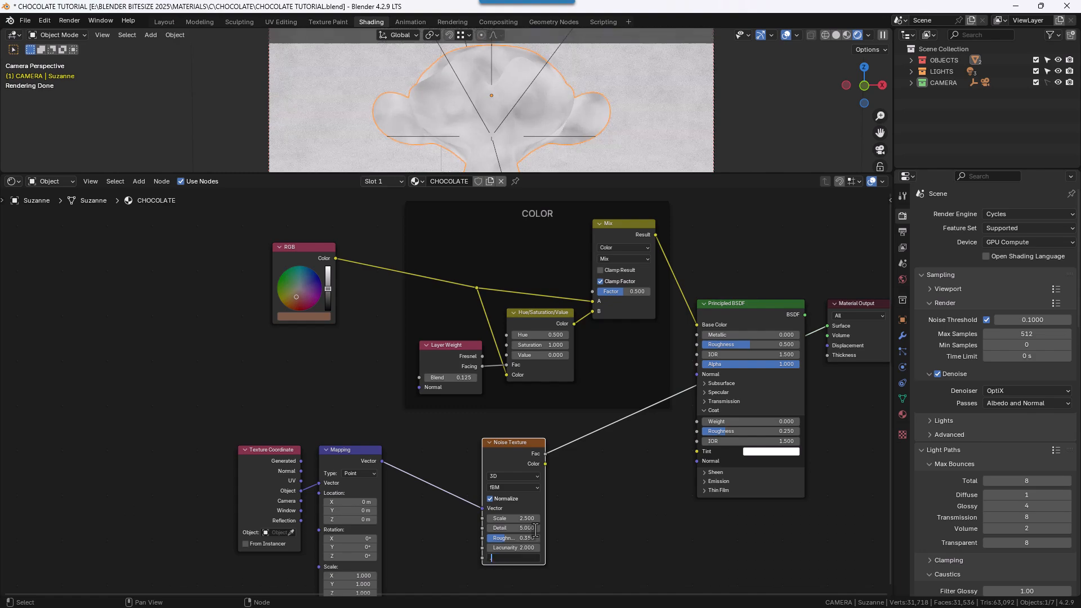
type(".25")
key("Return")
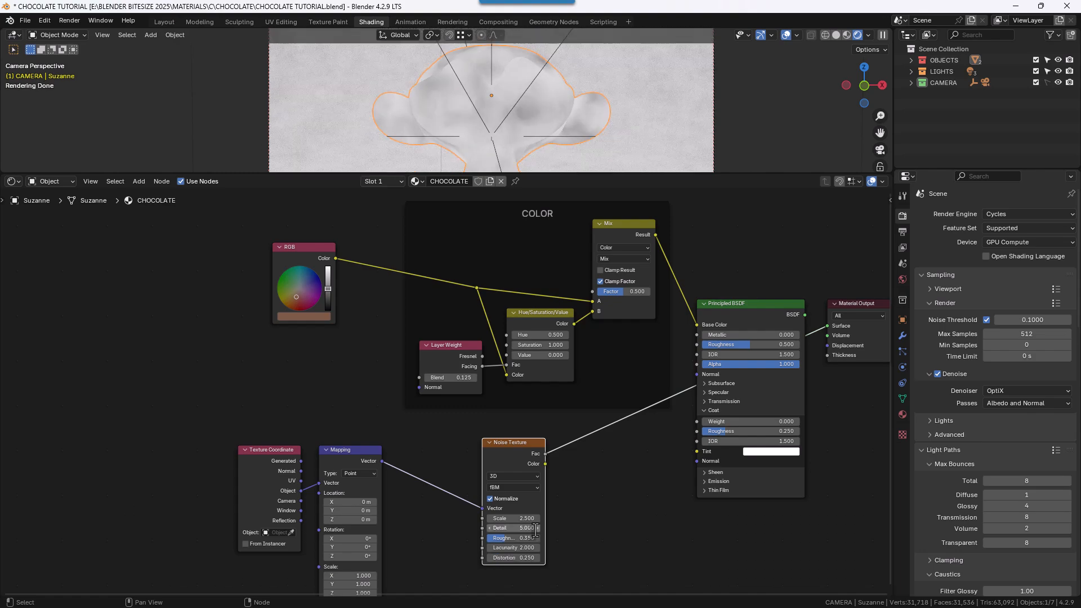
Insert a Bump node after the Noise Texture and feed the noise Fac into its Height input
left_click(577, 502)
key("shift+a")
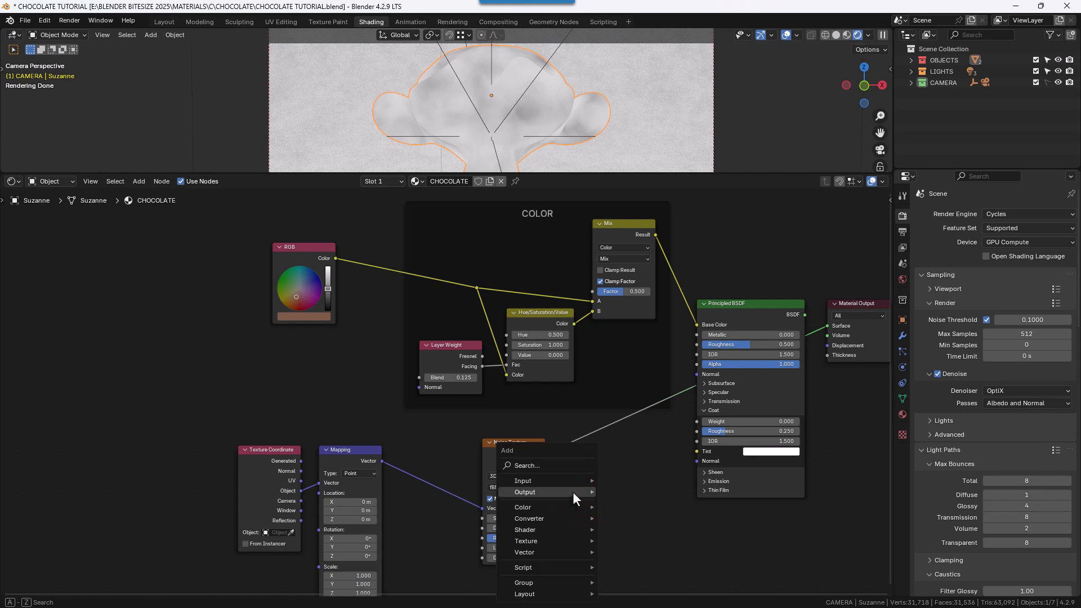
type("BUMP")
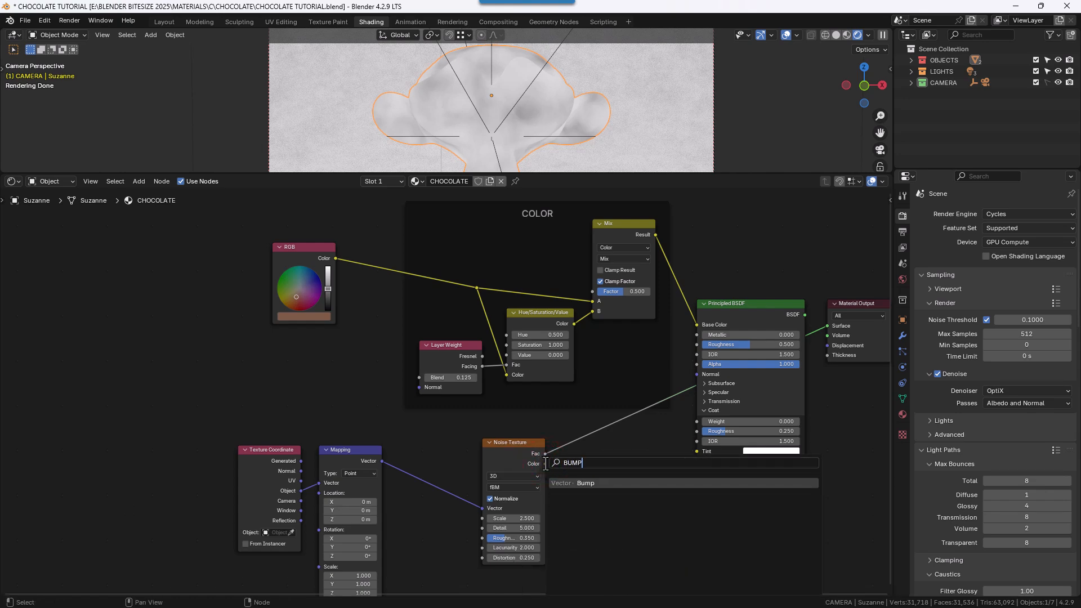
left_click(582, 482)
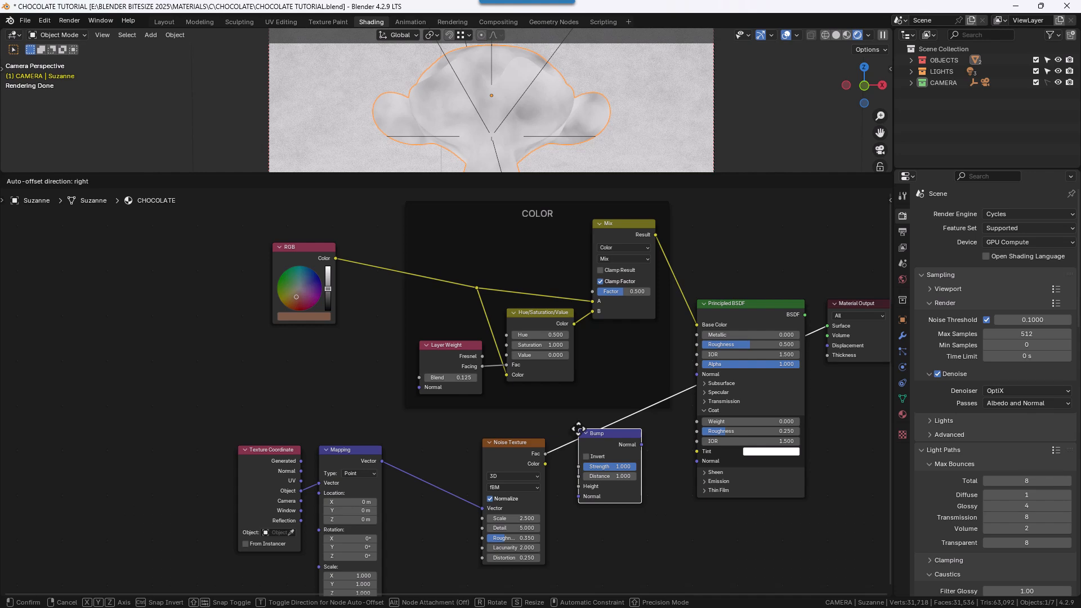
left_click(579, 429)
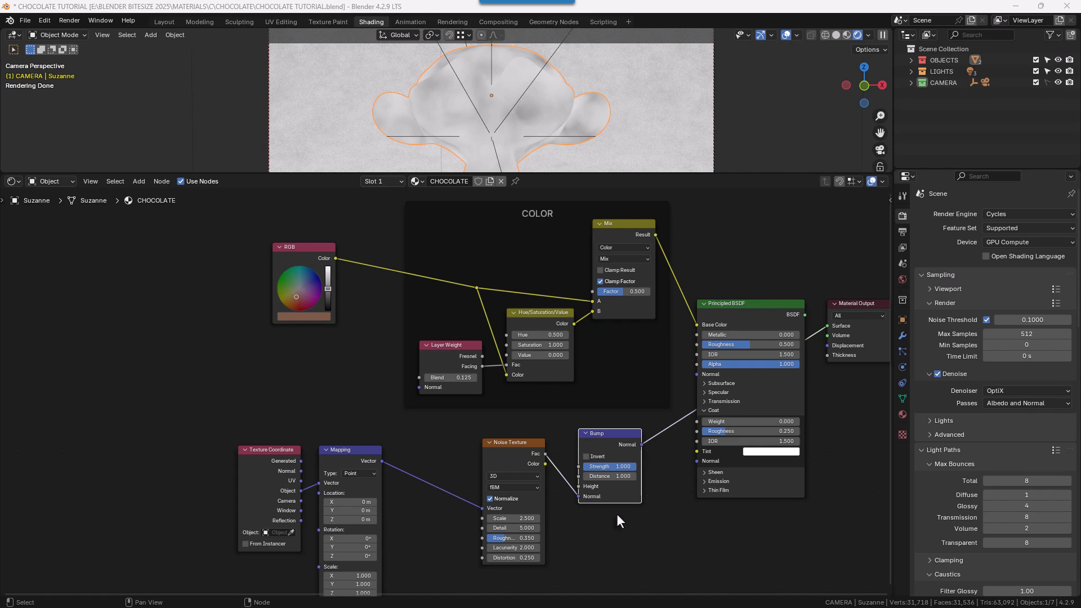
left_click_drag(578, 496, 579, 486)
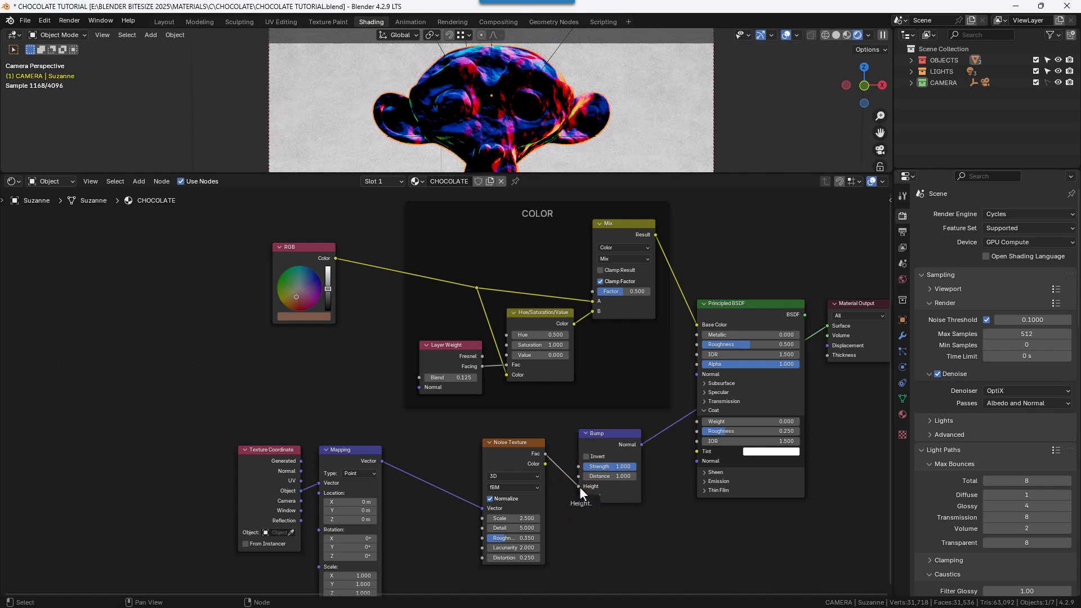
Set the Bump node's Strength to 0.125 and Distance to 0.25
left_click(603, 467)
type(".125")
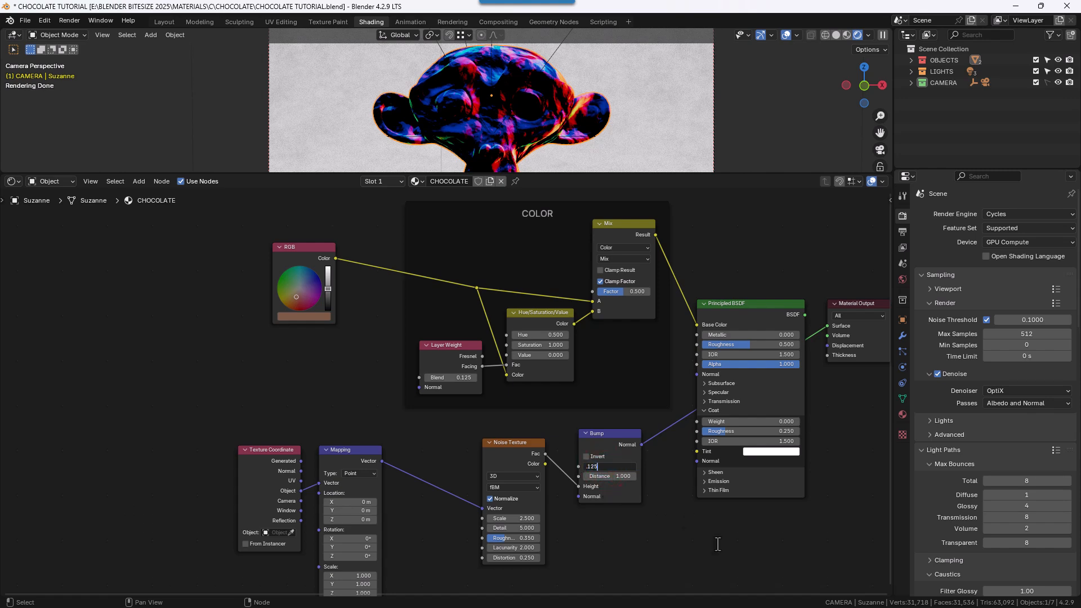
key("Tab")
type(".25")
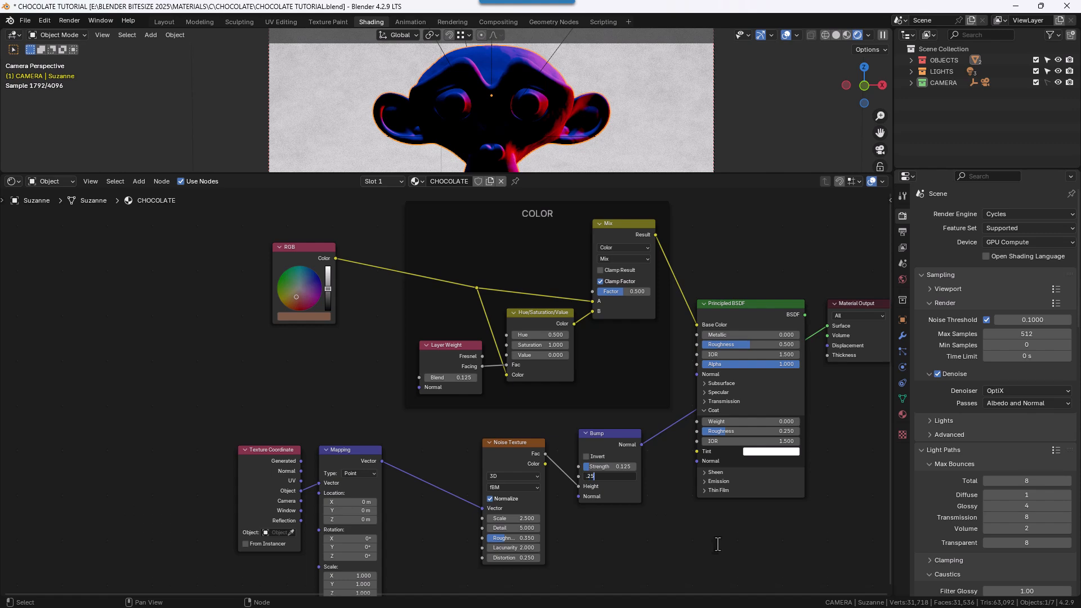
key("Return")
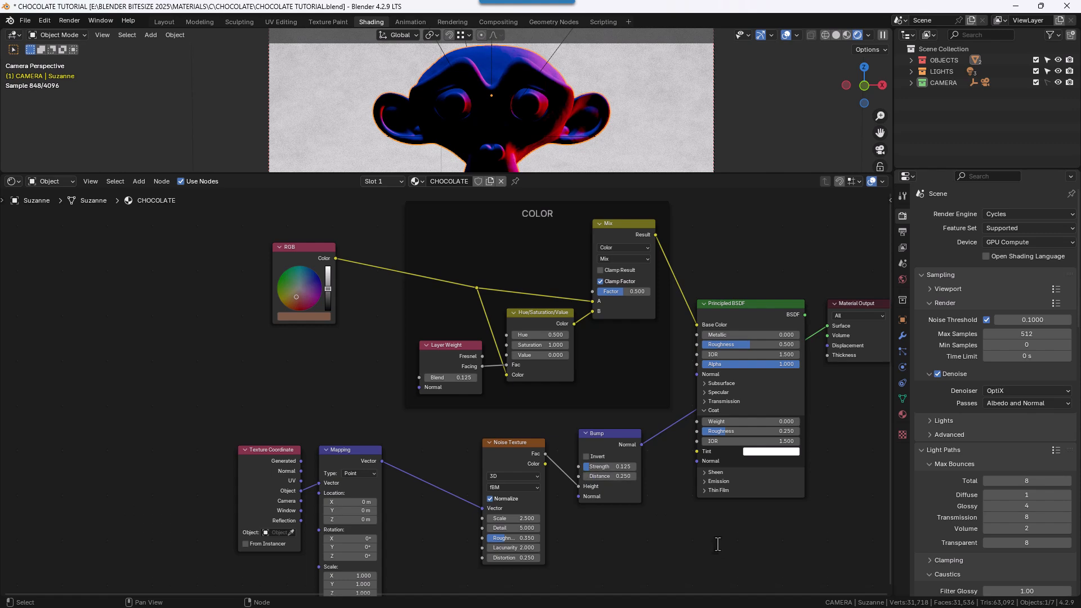
Reconnect the Principled BSDF to the Material Output and feed the Bump normal into its Normal and Coat Normal inputs
left_click(742, 310, "ctrl+shift")
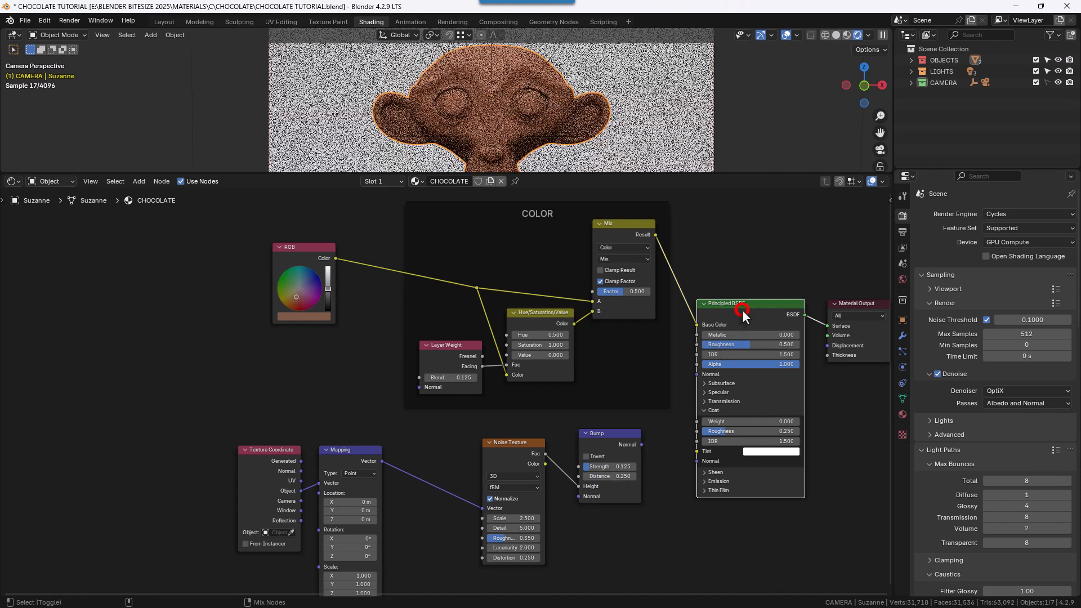
left_click_drag(642, 445, 690, 380)
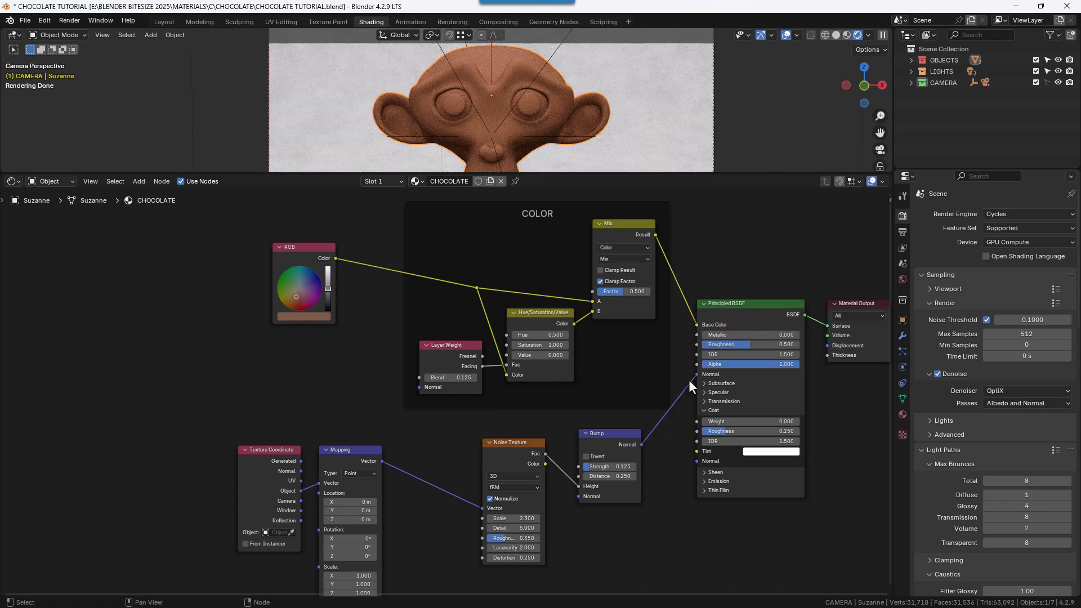
left_click_drag(642, 444, 685, 462)
Connect the Noise Texture's Fac to the Principled BSDF's Coat Weight and Roughness inputs
left_click_drag(545, 454, 684, 423)
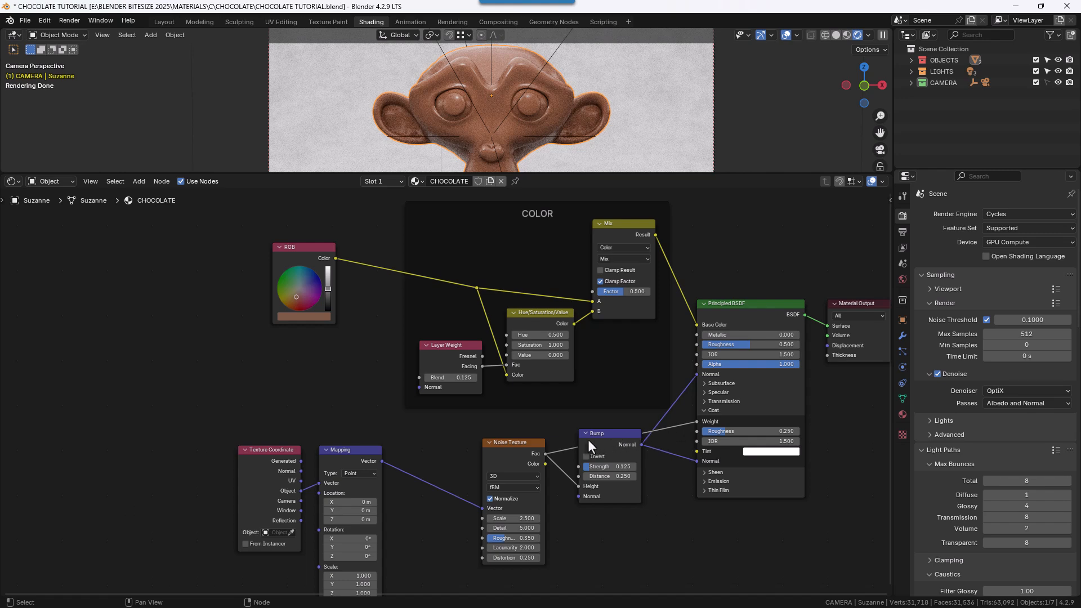
left_click_drag(544, 454, 697, 344)
key("Escape")
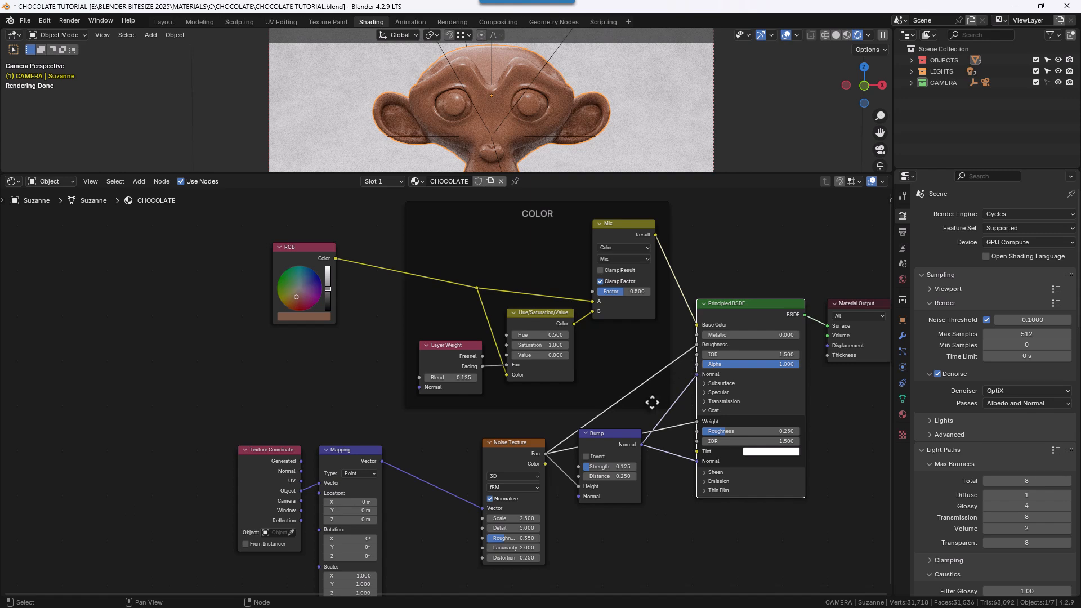
Move the Bump node slightly lower beside the Noise Texture, away from the links to the Principled BSDF
scroll(658, 430, "down", 3)
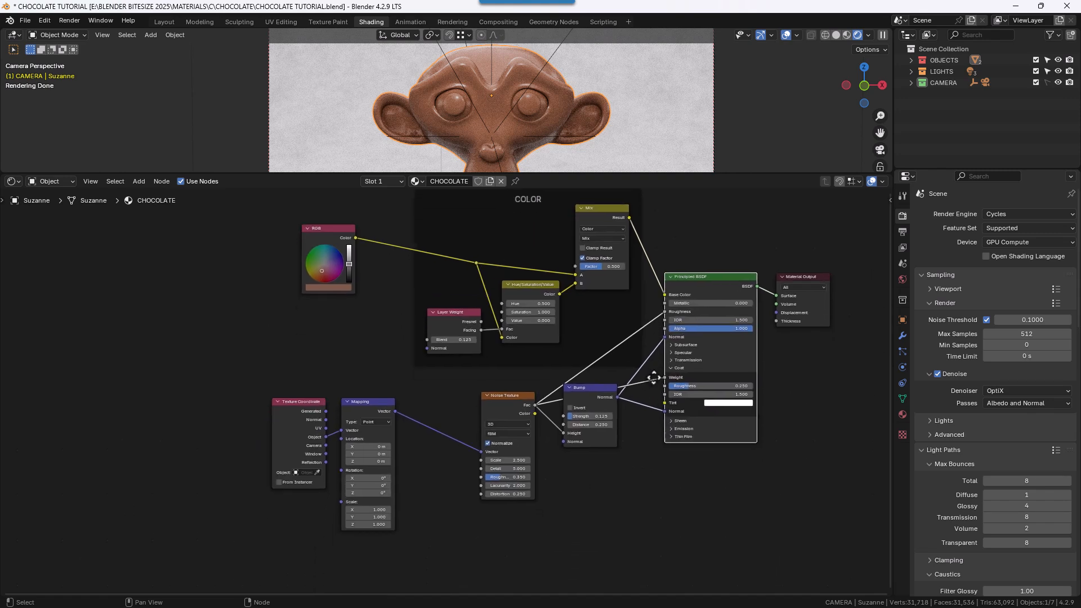
middle_click_drag(667, 367, 674, 361)
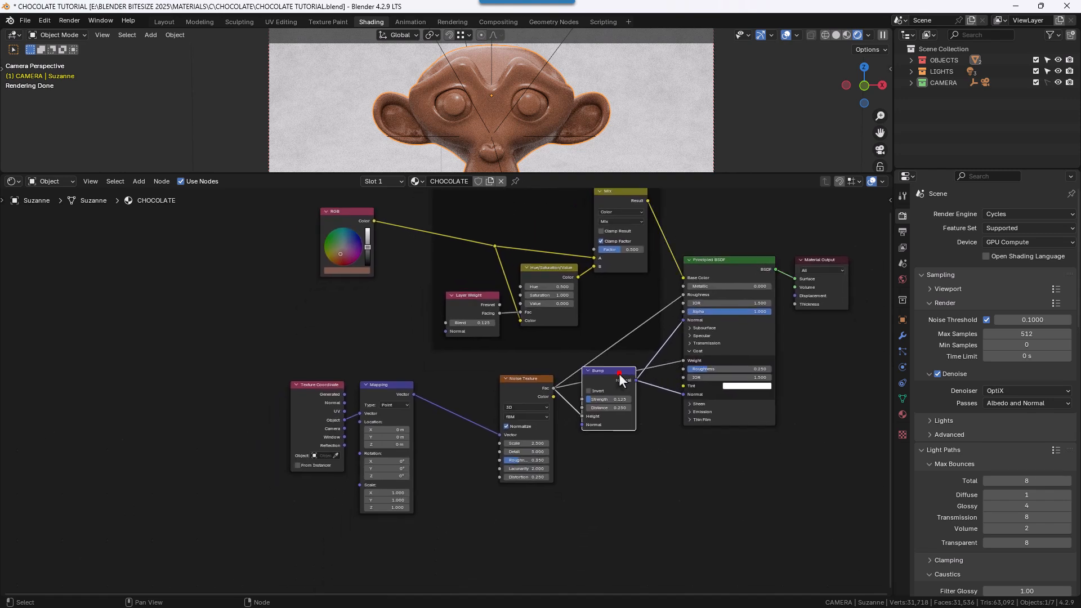
left_click_drag(620, 374, 613, 401)
scroll(612, 401, "down", 2)
middle_click_drag(617, 404, 632, 427)
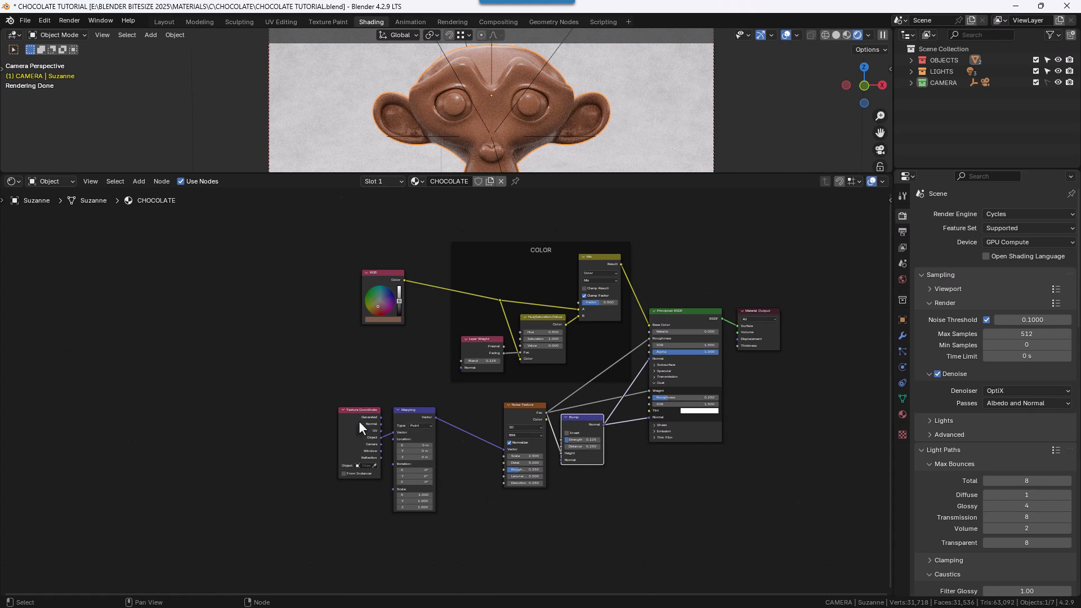
Frame the Texture Coordinate, Mapping, Noise Texture and Bump nodes, naming and labelling the frame BUMP DETAIL
left_click_drag(314, 411, 570, 504)
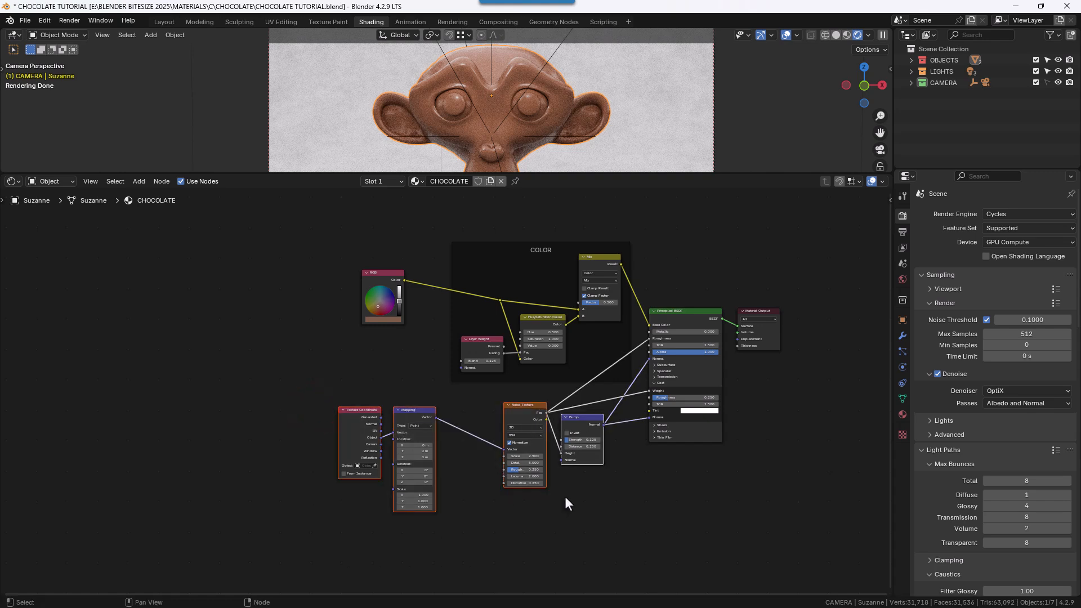
key("shift+p")
key("n")
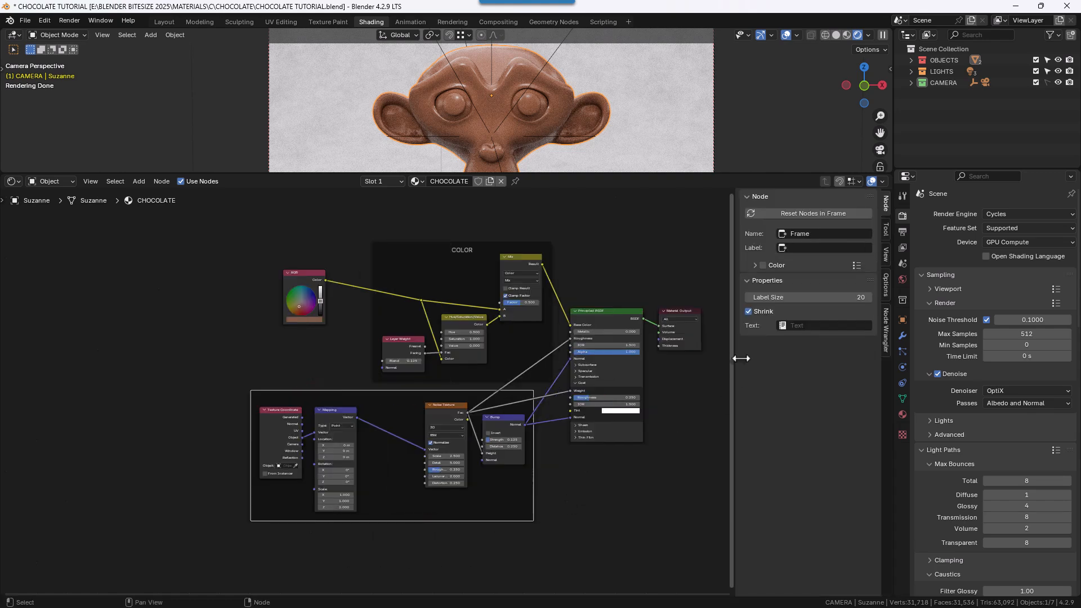
left_click(809, 231)
type("BUMO")
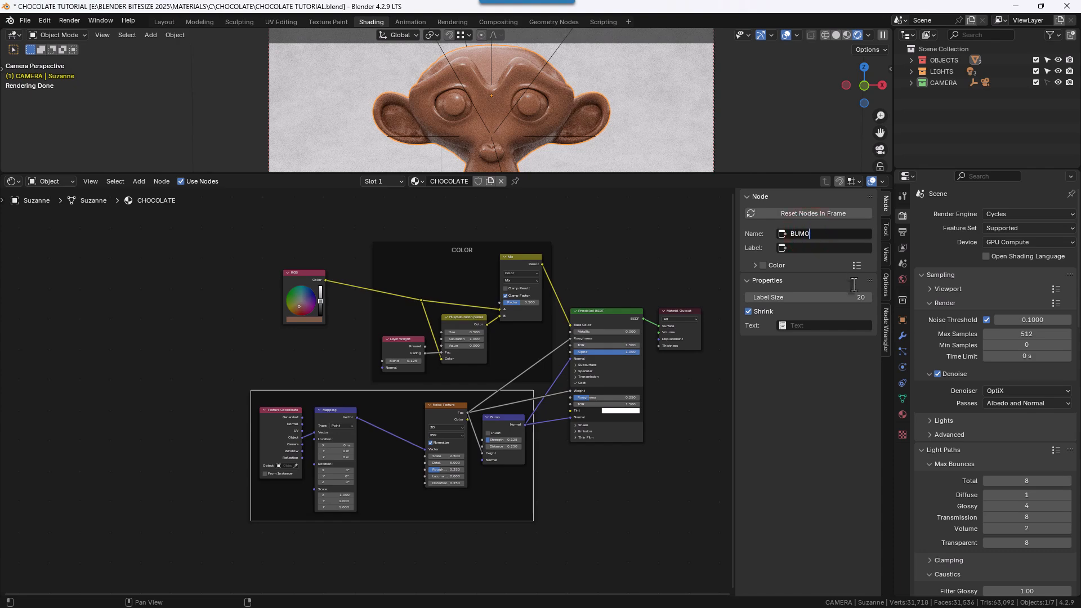
key("BackSpace")
type("P DETAIL")
key("Tab")
type("BUMP DETAIL")
key("Return")
key("n")
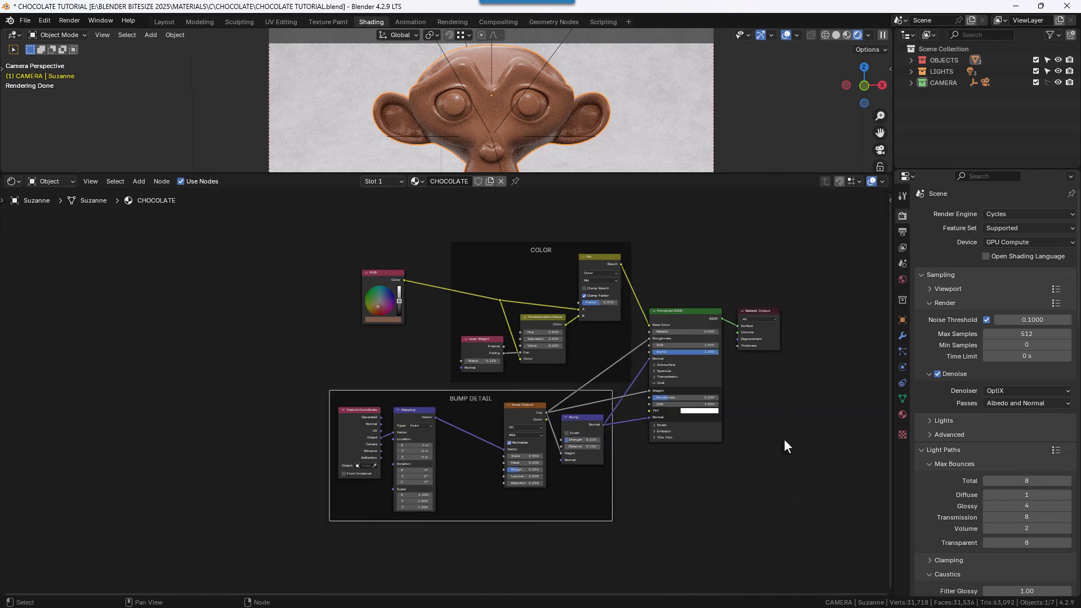
Move the RGB node farther away from the COLOR frame and deselect it
scroll(784, 440, "up", 1)
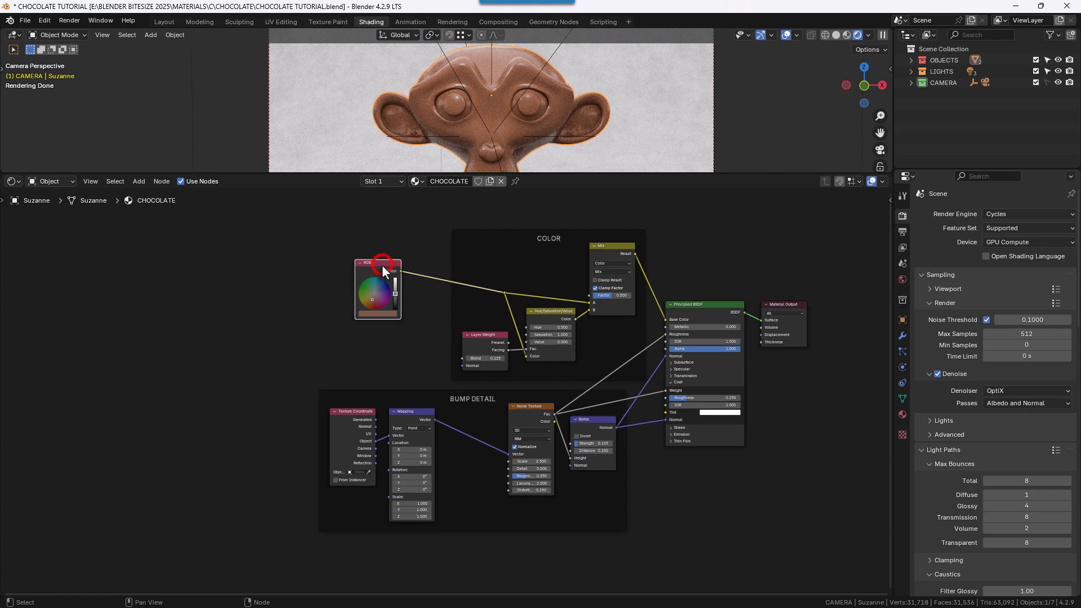
left_click_drag(382, 265, 260, 266)
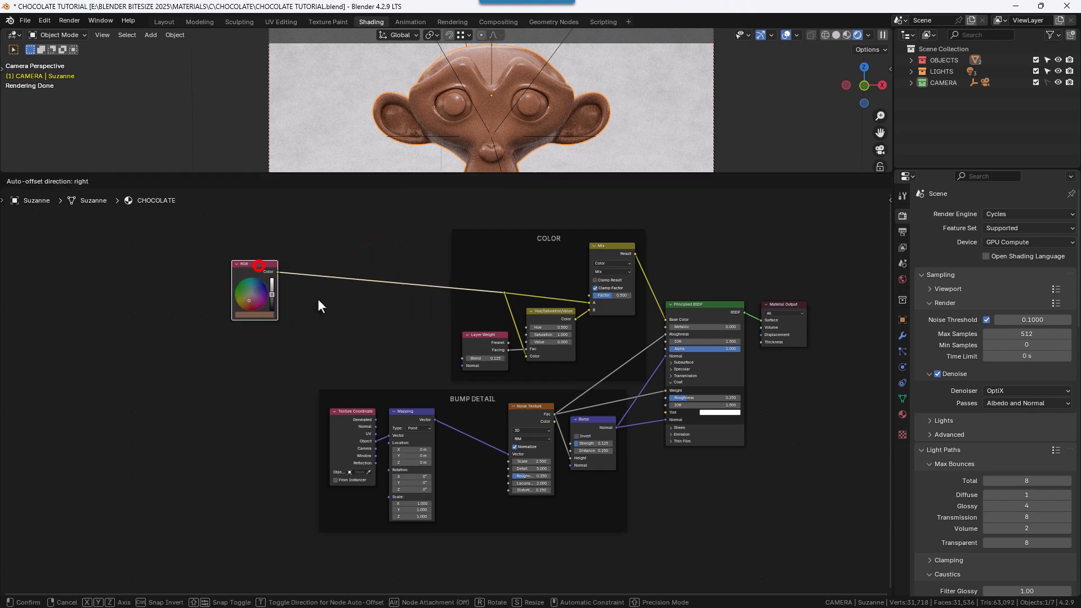
left_click(330, 320)
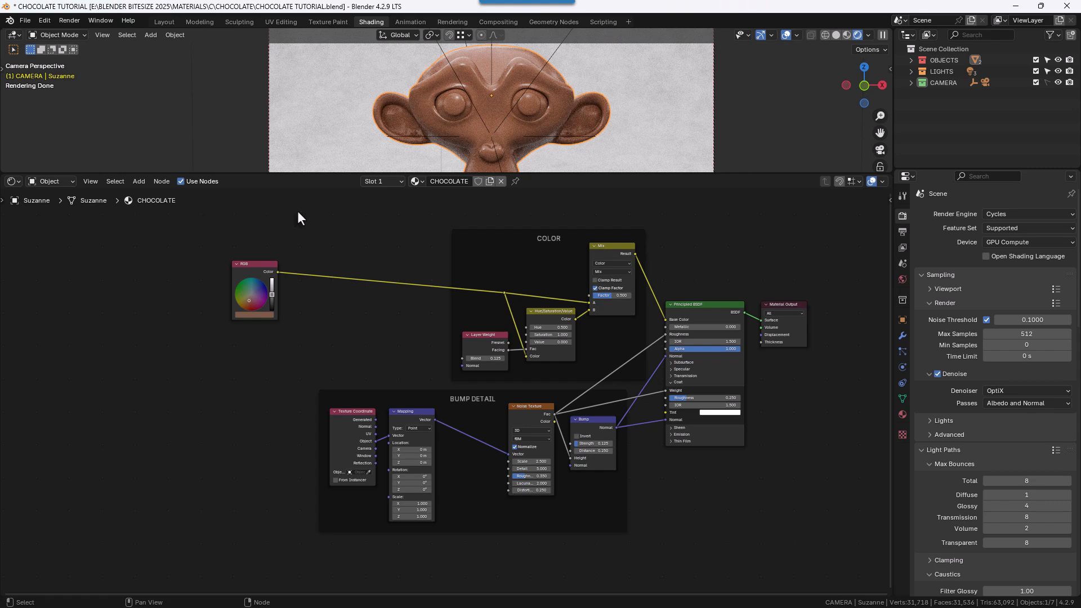
Group both frames with the Principled BSDF into a node group and place the Group Input inside the COLOR frame
left_click_drag(298, 205, 742, 570)
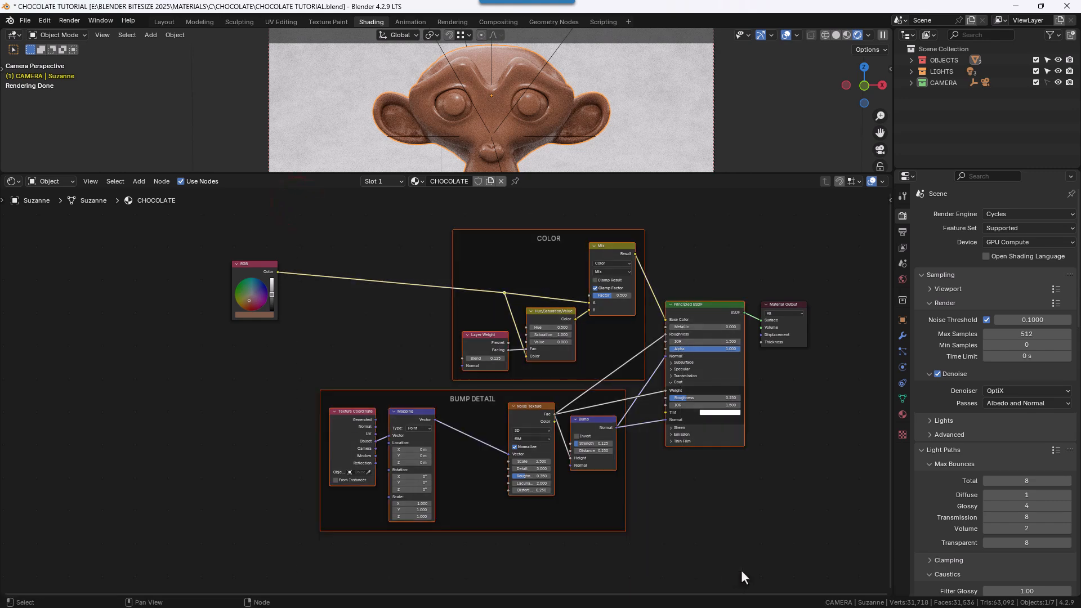
key("ctrl+g")
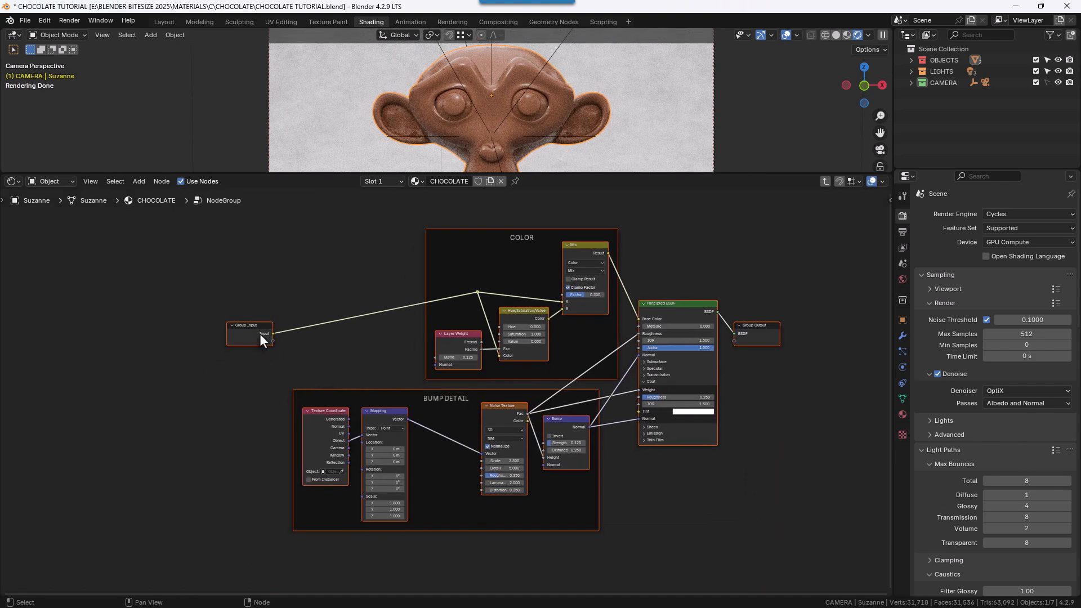
left_click_drag(259, 327, 451, 252)
left_click(271, 289)
Rename the node group's colour input socket to COLOR
scroll(464, 265, "up", 3)
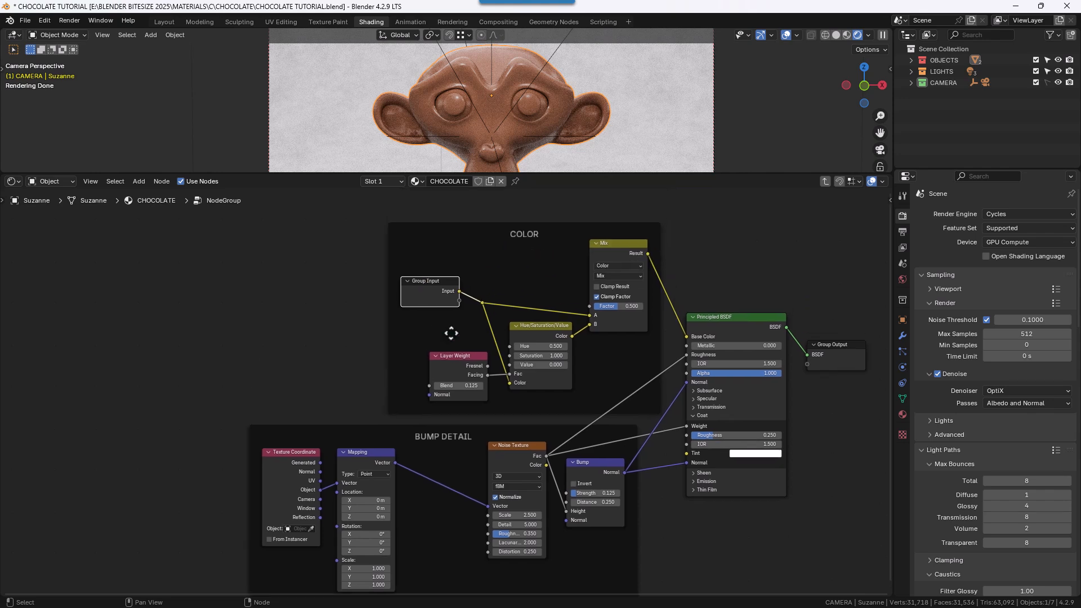
key("n")
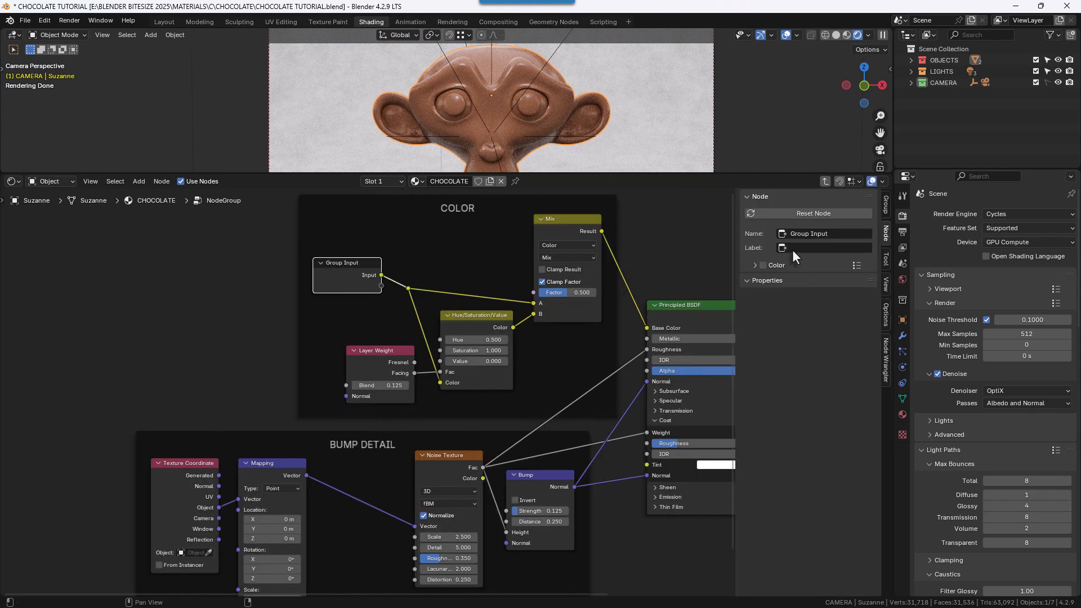
left_click(886, 209)
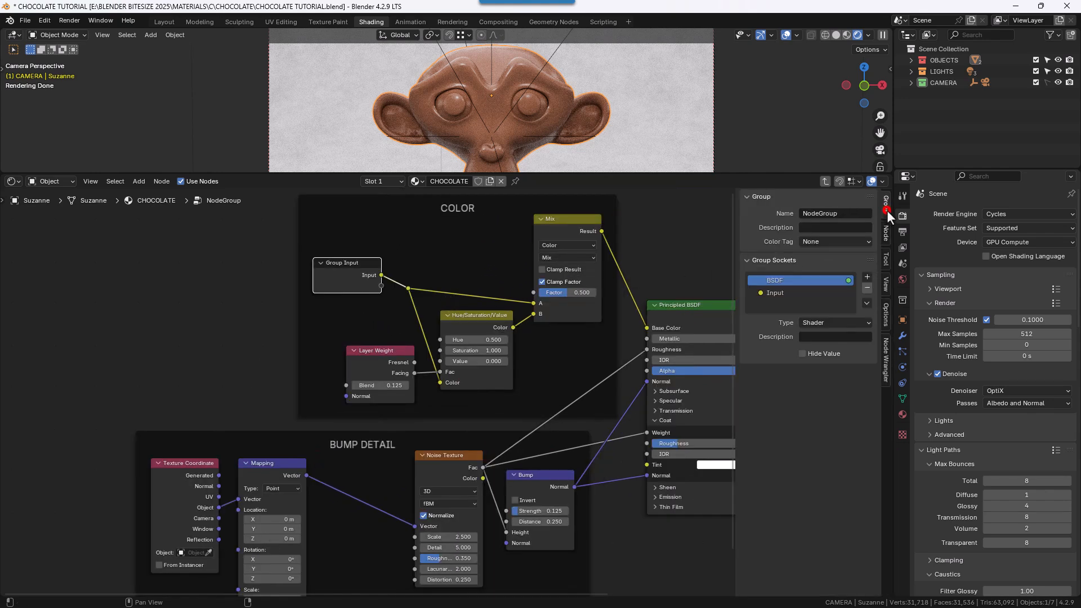
double_click(771, 293)
type("COLOR")
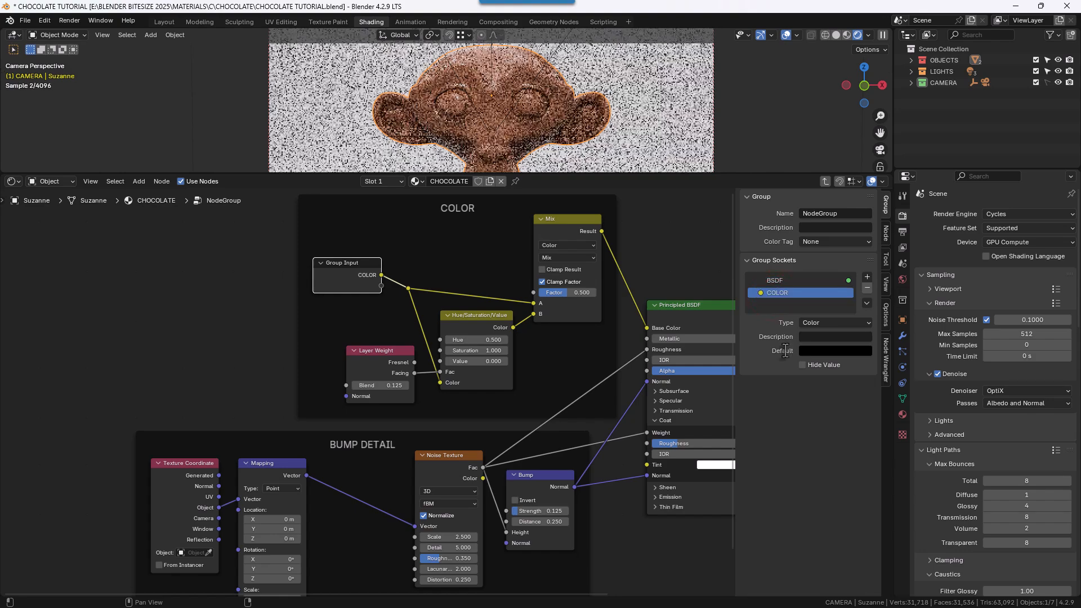
key("Return")
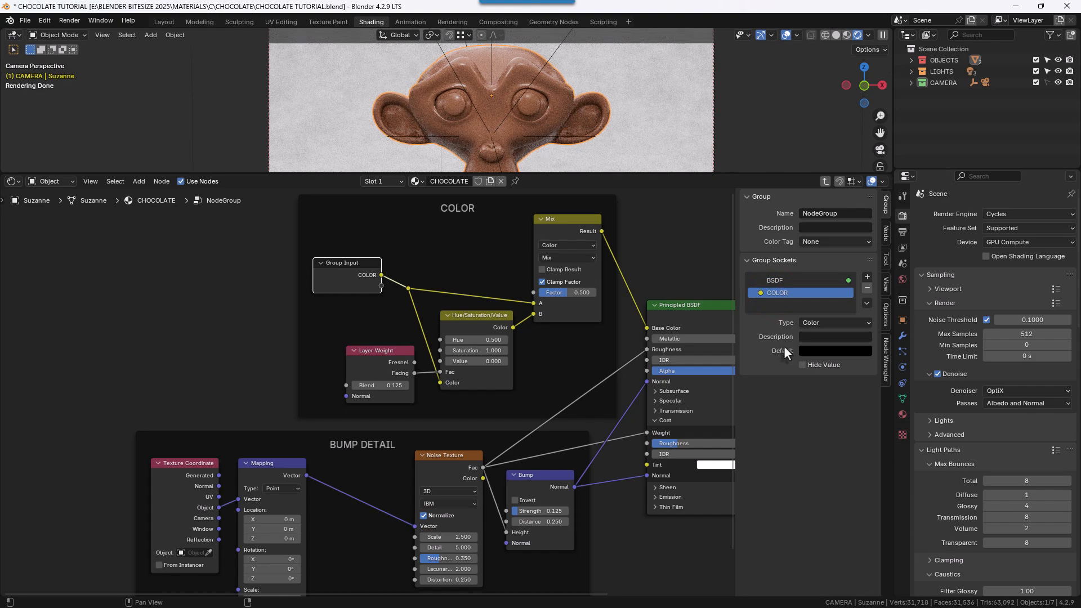
key("Home")
scroll(622, 363, "down", 2)
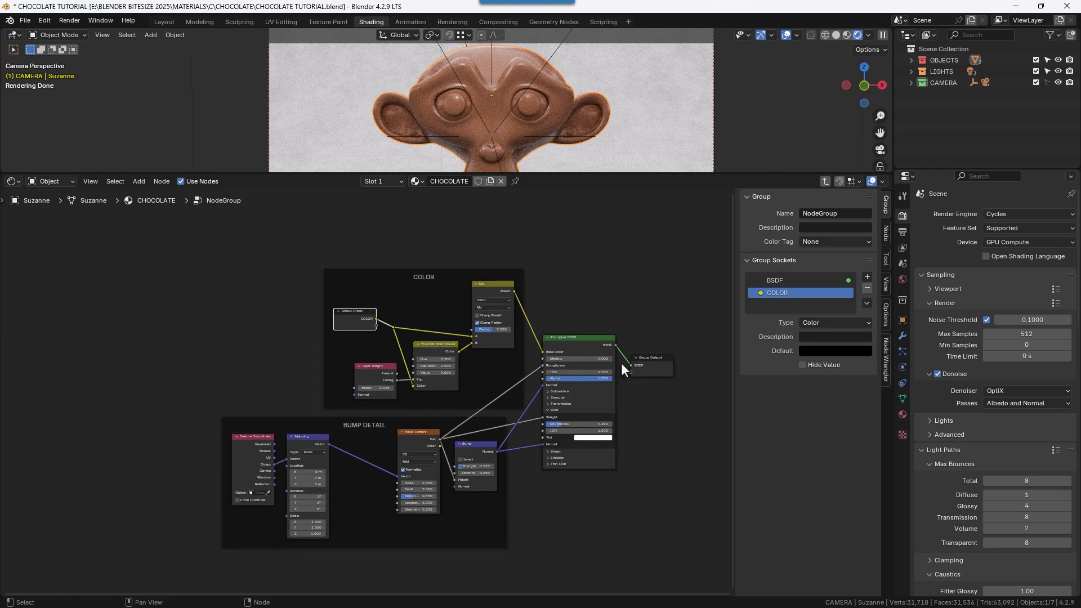
scroll(621, 363, "up", 6)
middle_click_drag(613, 366, 598, 244)
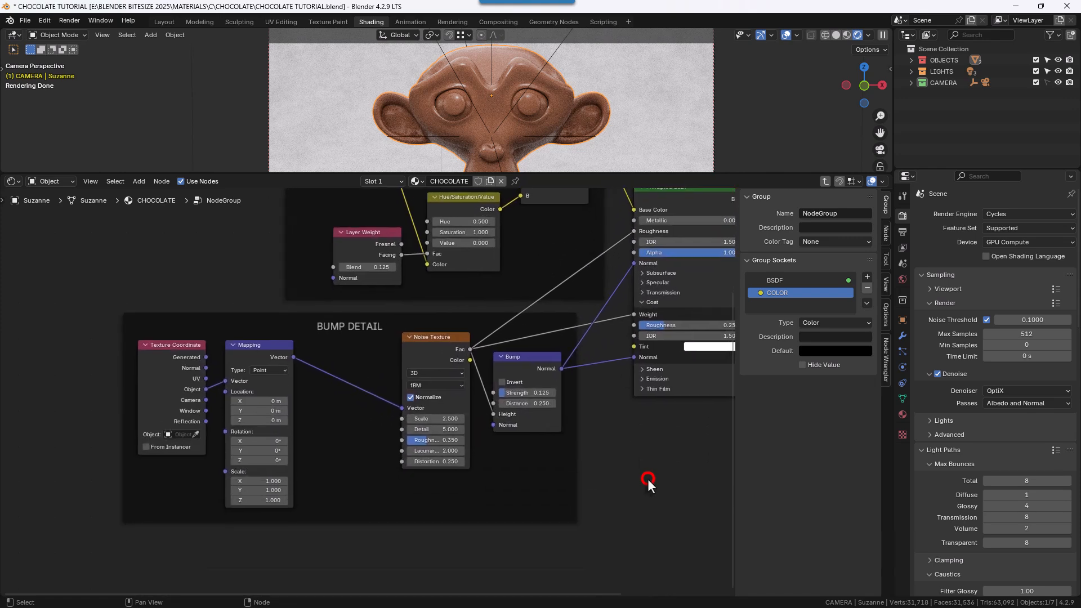
Add a second Group Input node inside the BUMP DETAIL frame, between the Mapping and Noise Texture nodes
key("shift+a")
type("GR")
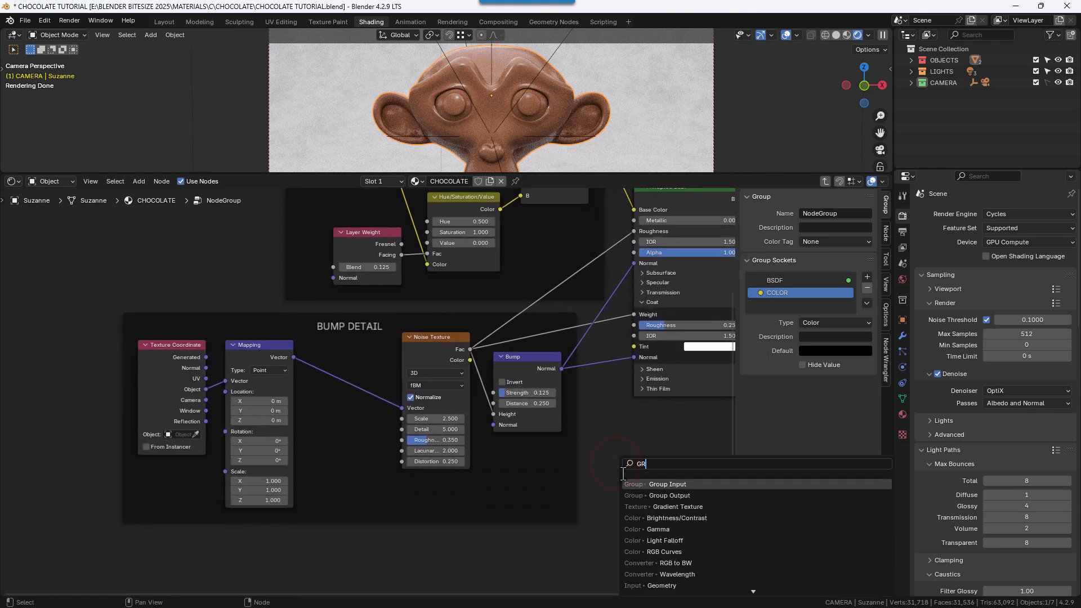
left_click(634, 485)
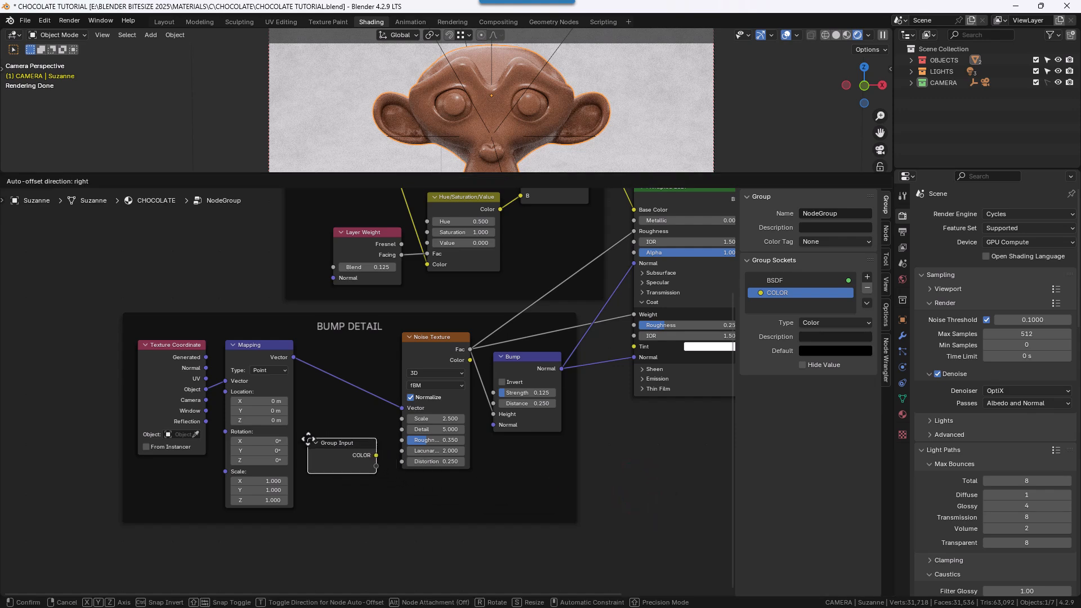
left_click(310, 441)
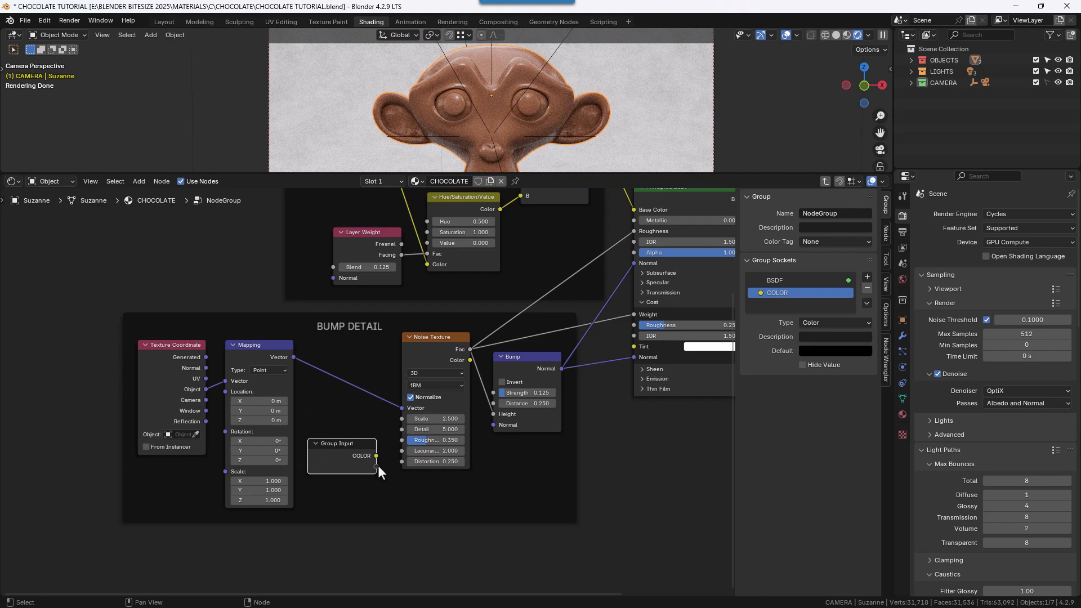
Expose the Noise Texture's Scale, Detail, Roughness and Distortion through the new Group Input node, and save the file
left_click_drag(377, 466, 389, 475)
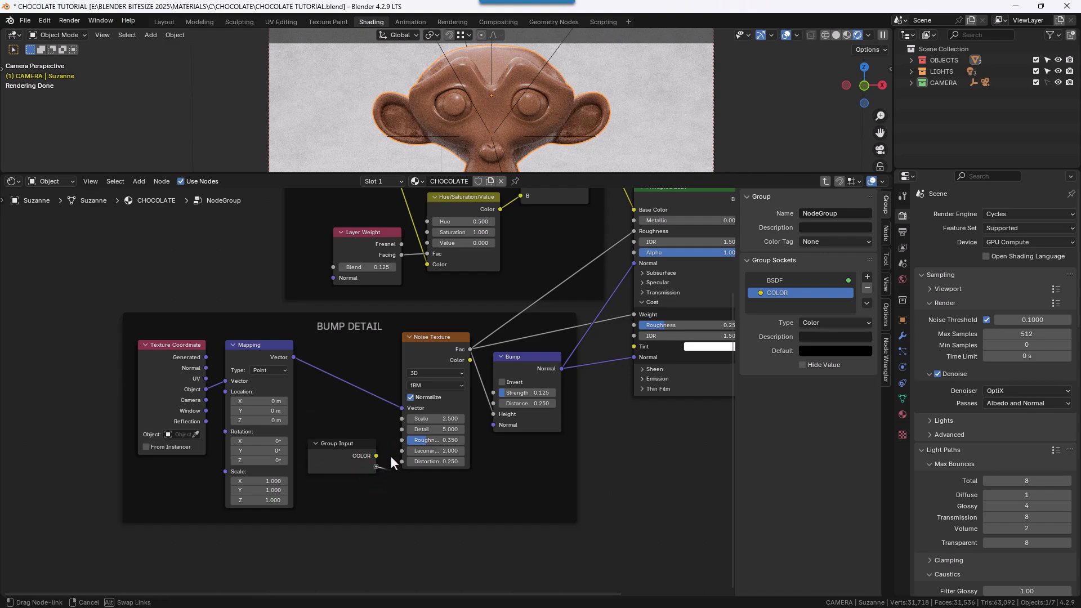
left_click_drag(396, 427, 397, 422)
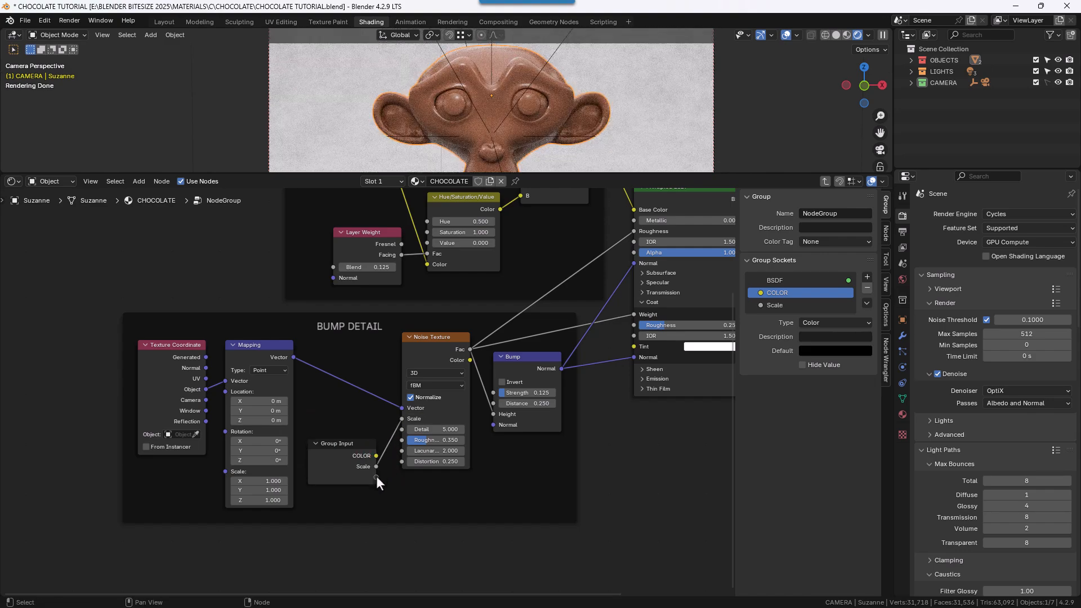
left_click_drag(376, 477, 396, 433)
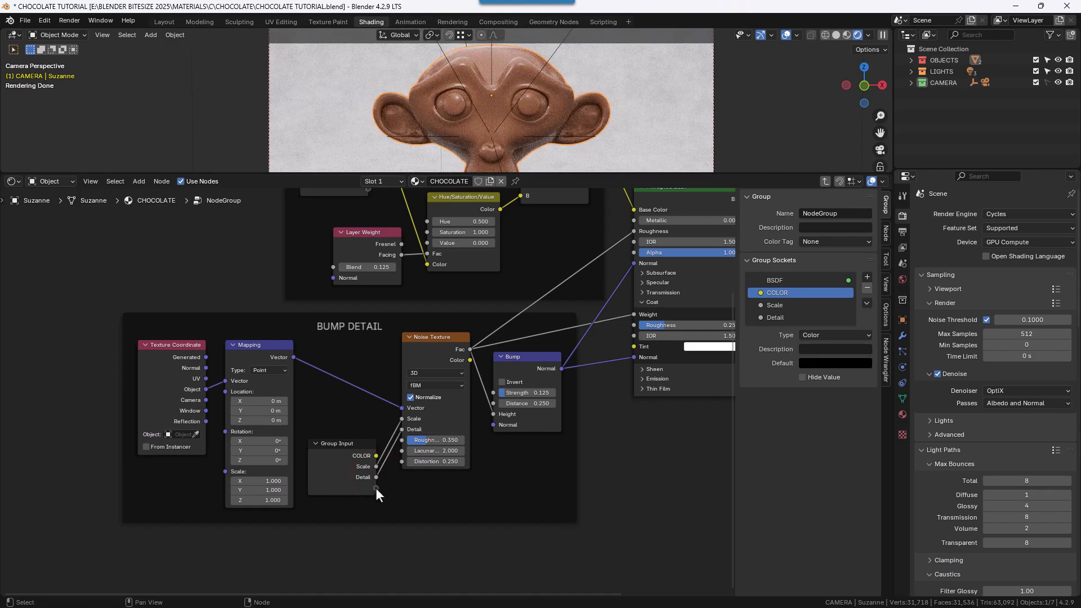
left_click_drag(377, 488, 397, 445)
left_click_drag(375, 499, 361, 408)
scroll(604, 420, "down", 5)
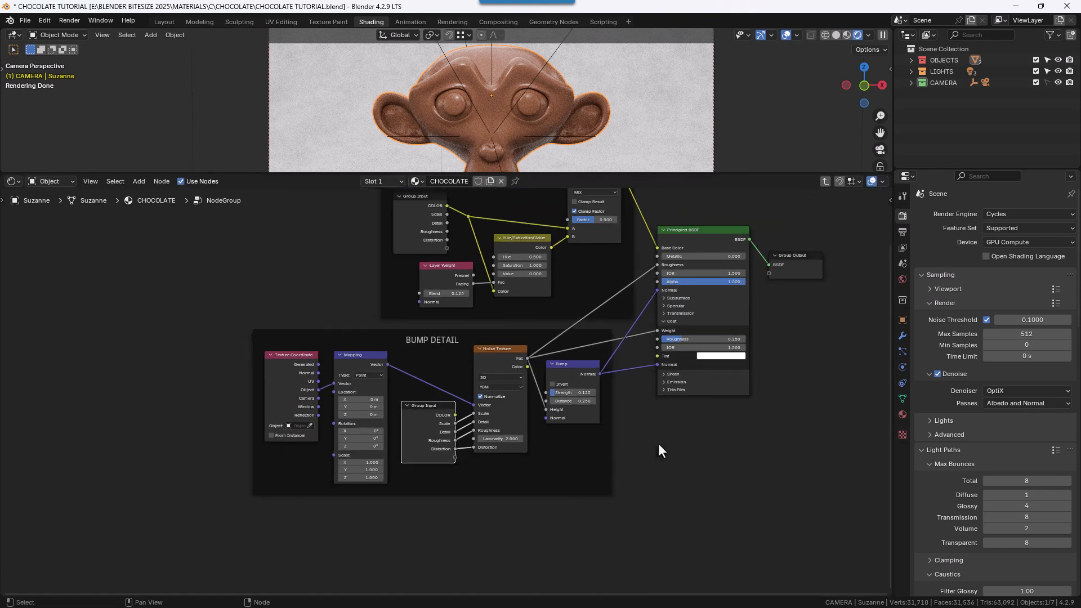
middle_click_drag(688, 441, 666, 493)
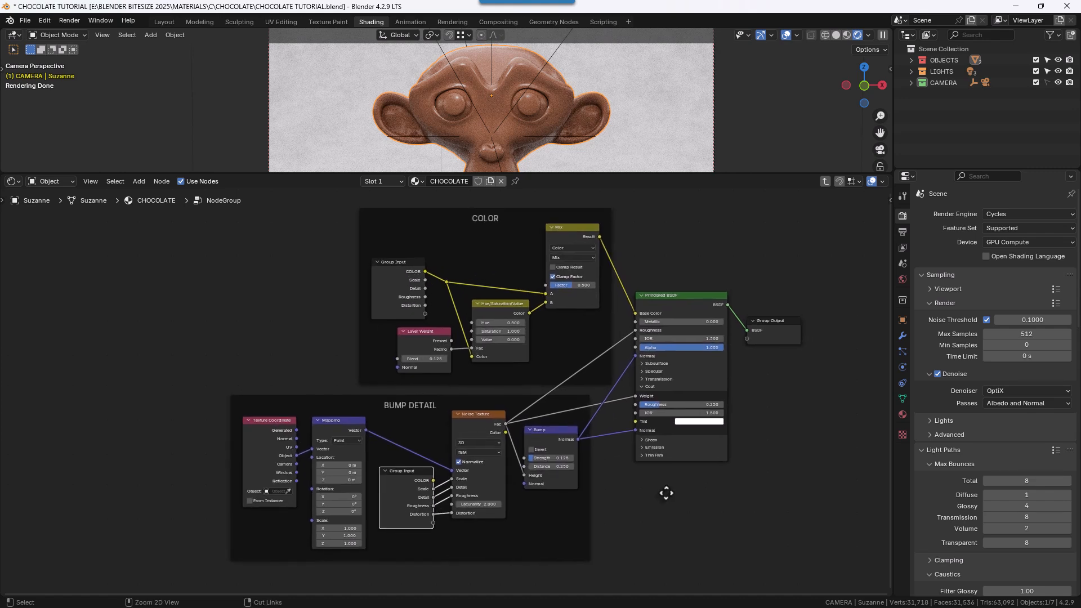
key("ctrl+s")
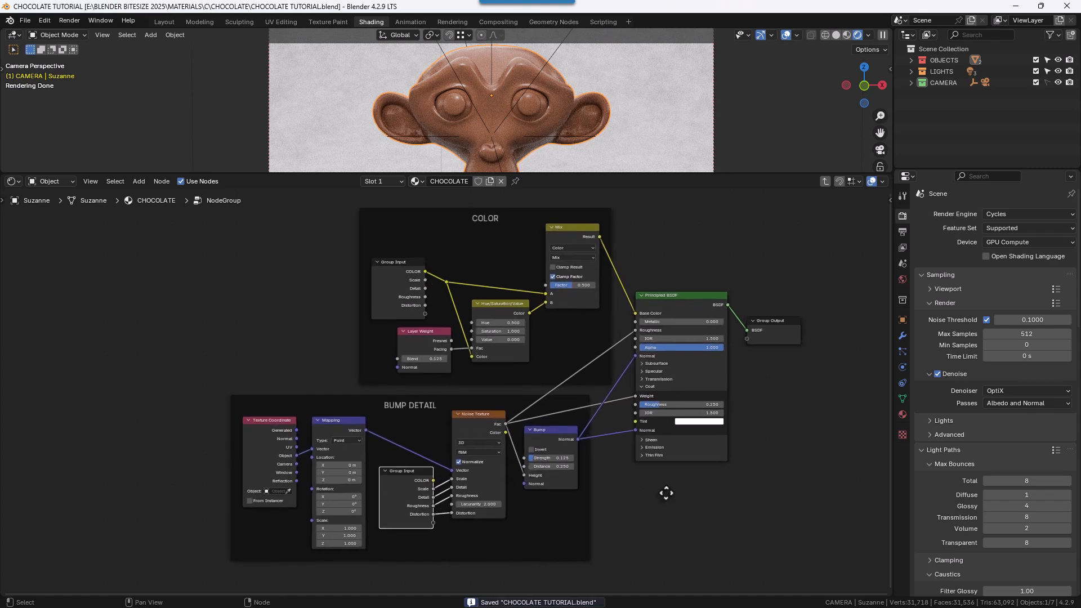
Exit the node group and align the RGB, group and Material Output nodes in a row
left_click(826, 182)
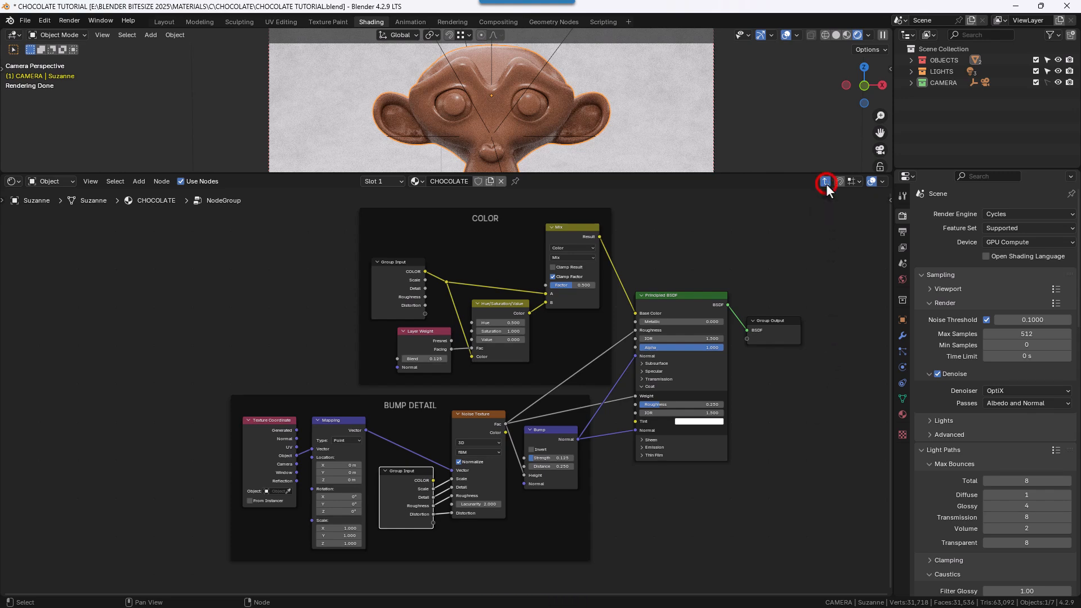
left_click_drag(182, 233, 848, 427)
key("shift+equal")
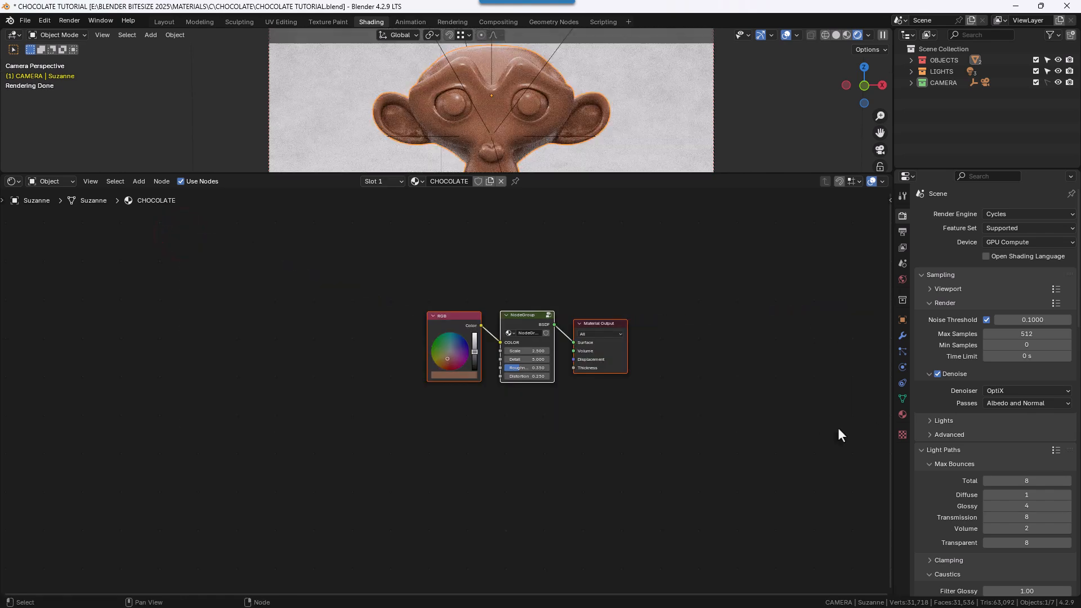
scroll(542, 437, "up", 2)
left_click(543, 438)
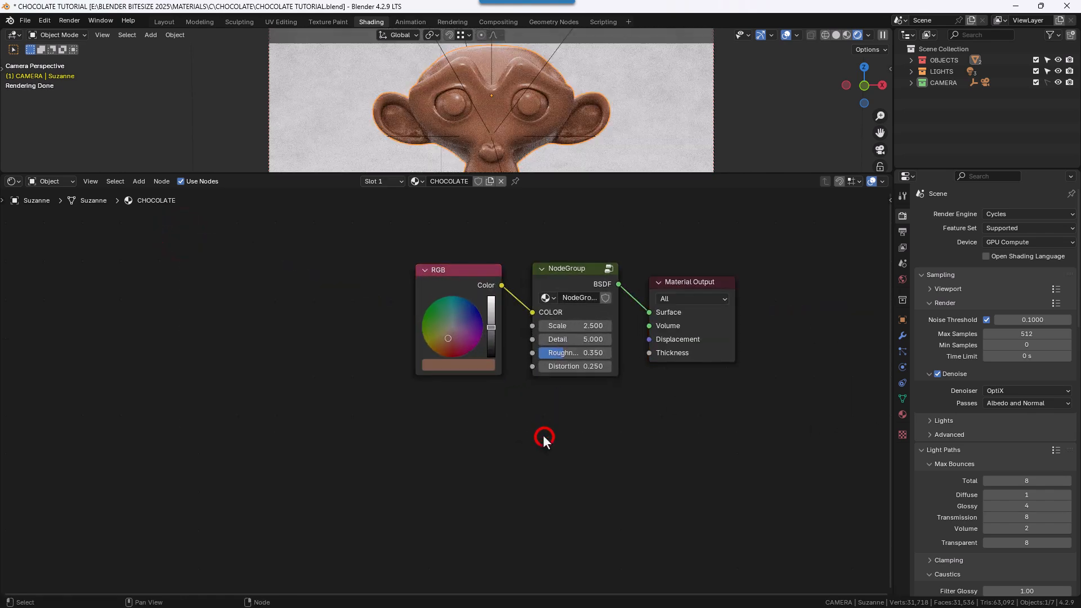
Widen the RGB and group nodes, moving the RGB node farther away from the group node
left_click_drag(415, 313, 308, 314)
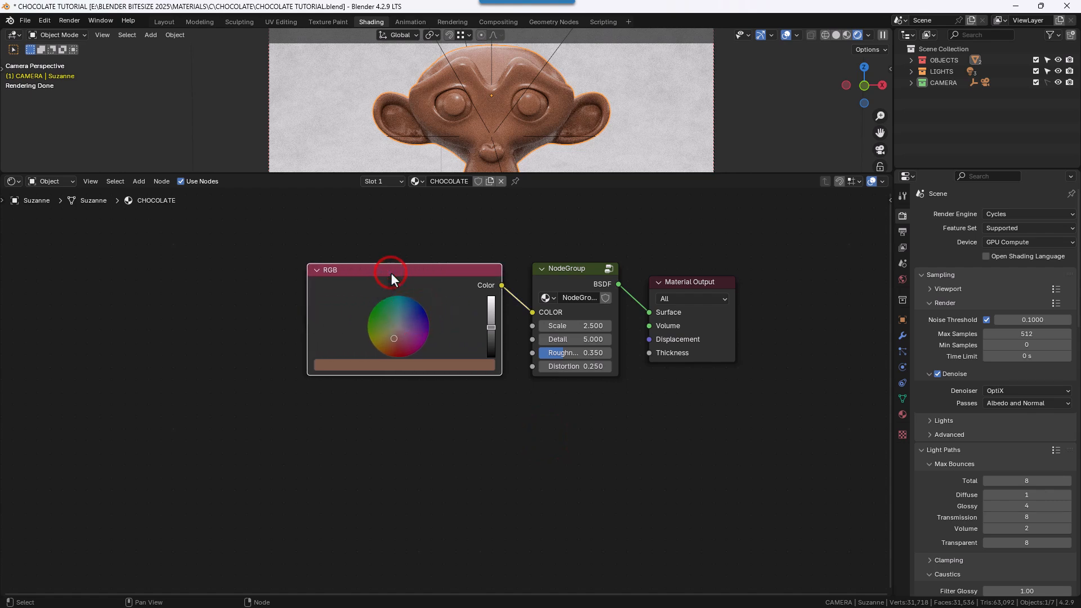
left_click_drag(391, 272, 232, 272)
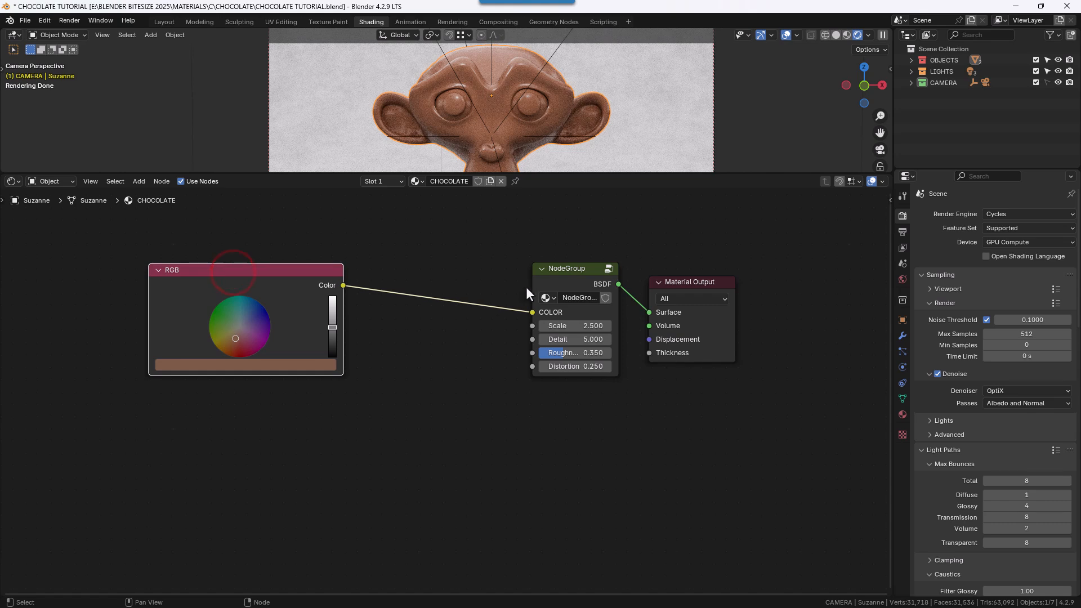
left_click_drag(533, 291, 432, 292)
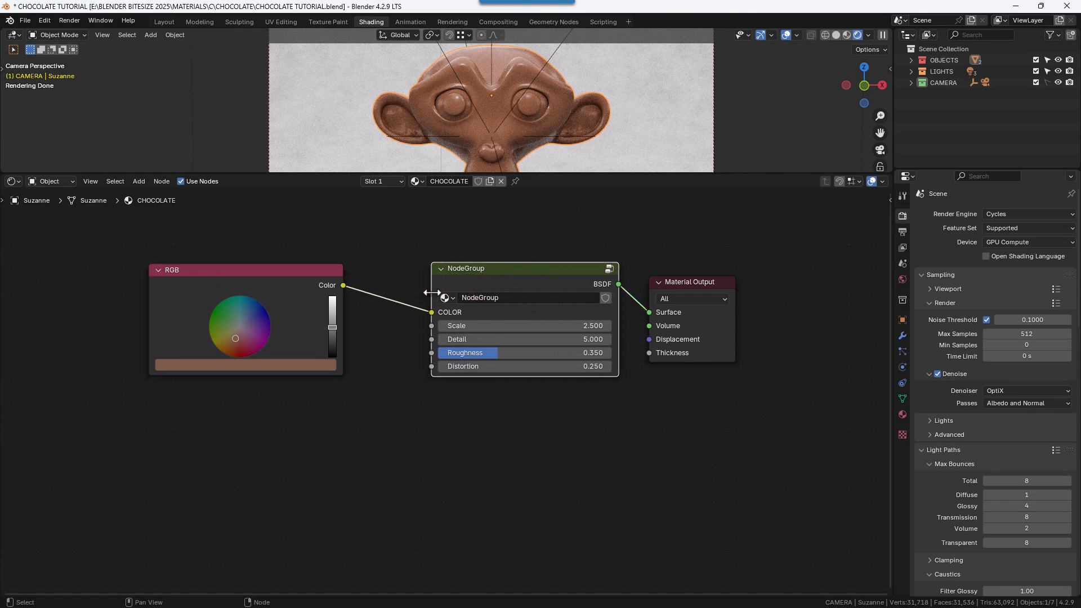
Rename the node group data-block as CHOCOLATE
double_click(472, 298)
type("CHOCOLATE")
key("Return")
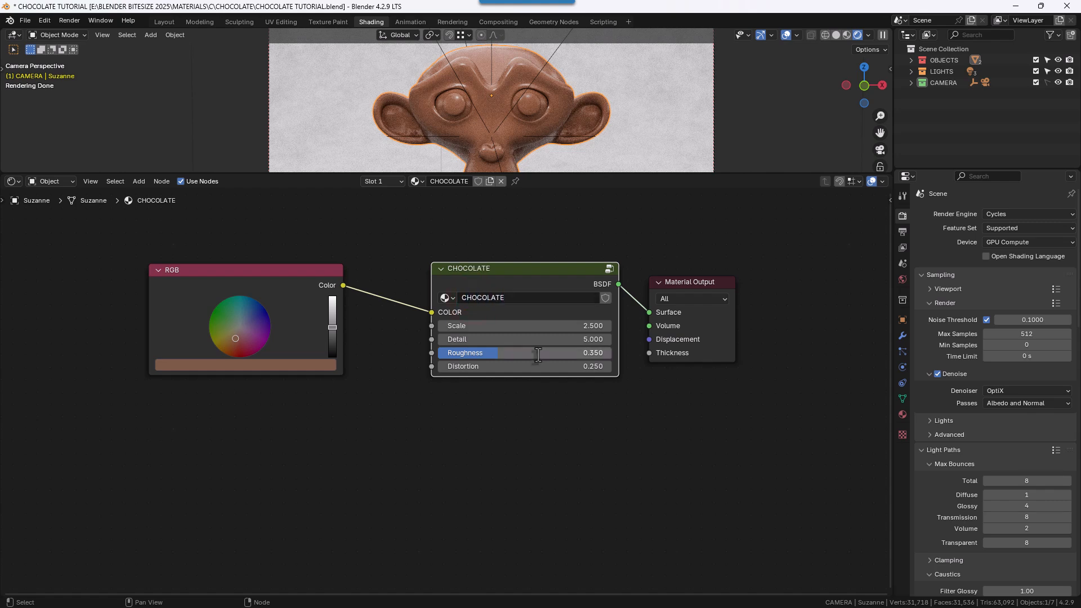
Set both the label and the node name of the group node to CHOCOLATE
key("n")
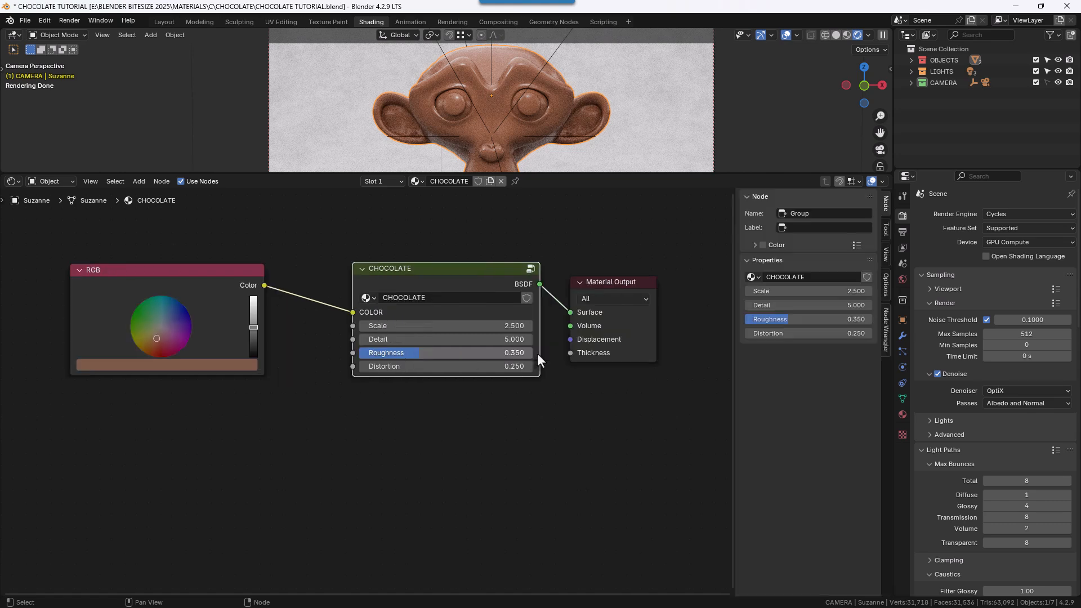
left_click(803, 225)
type("CHOCOLATE")
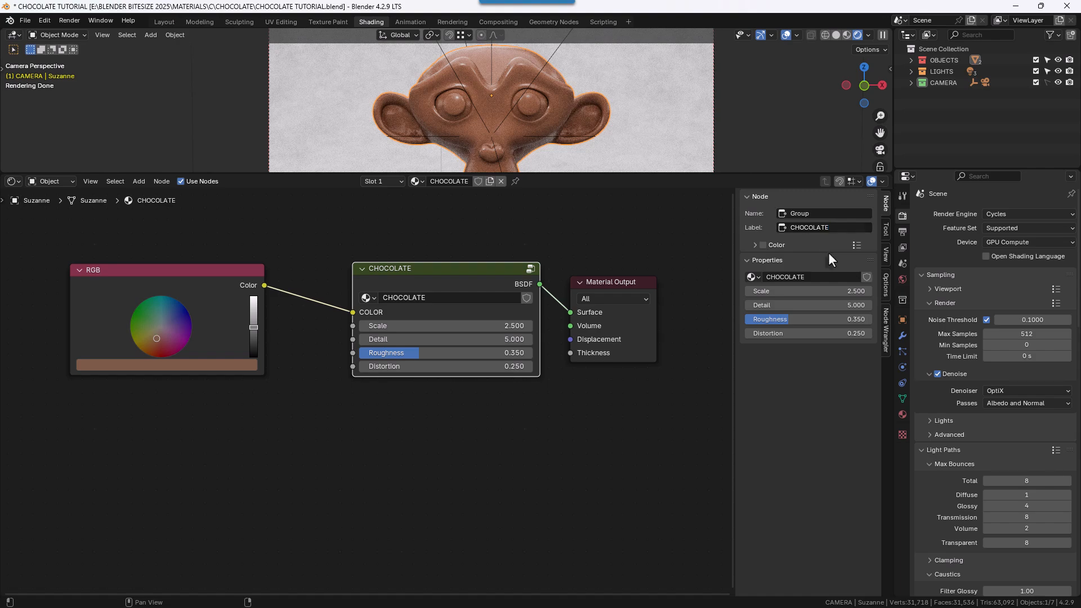
left_click(799, 213)
type("CHOCOLATE")
key("Return")
scroll(541, 376, "down", 1)
middle_click_drag(543, 377, 586, 385)
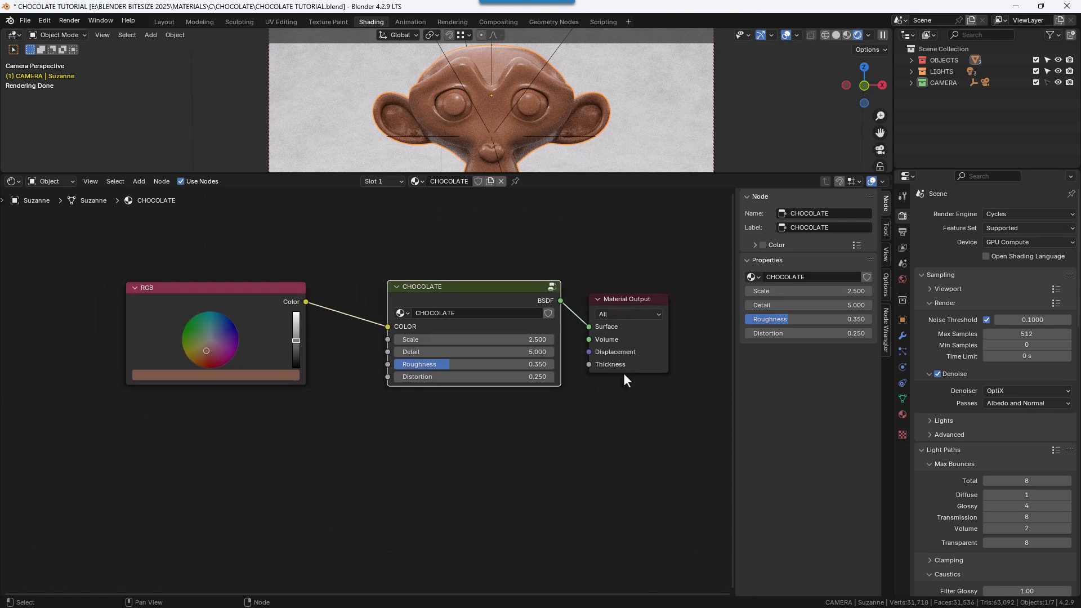
key("n")
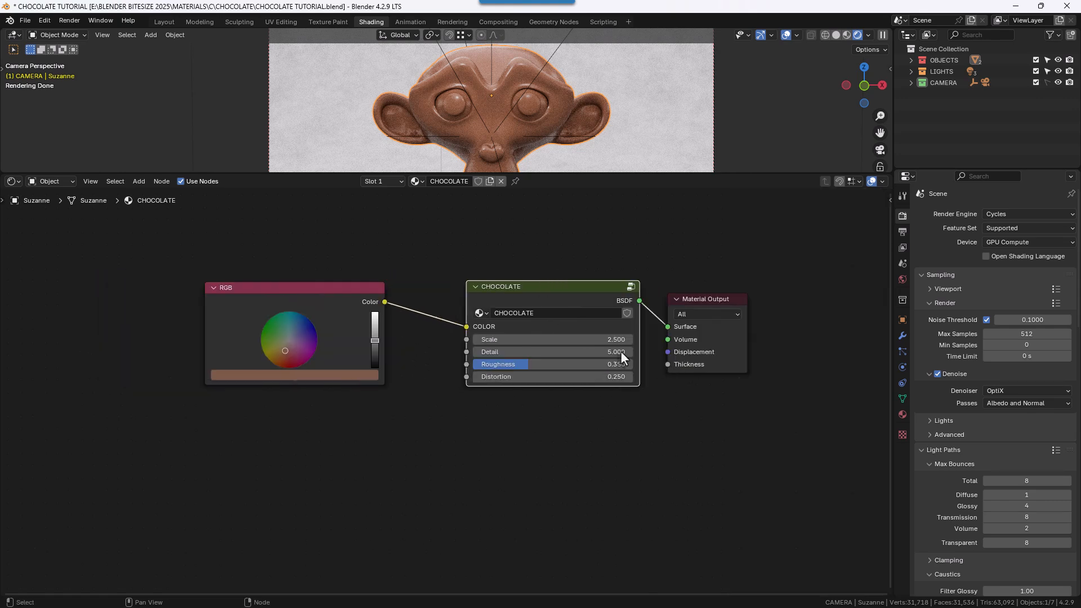
Label the RGB node CHOCOLATE
left_click(286, 301)
key("n")
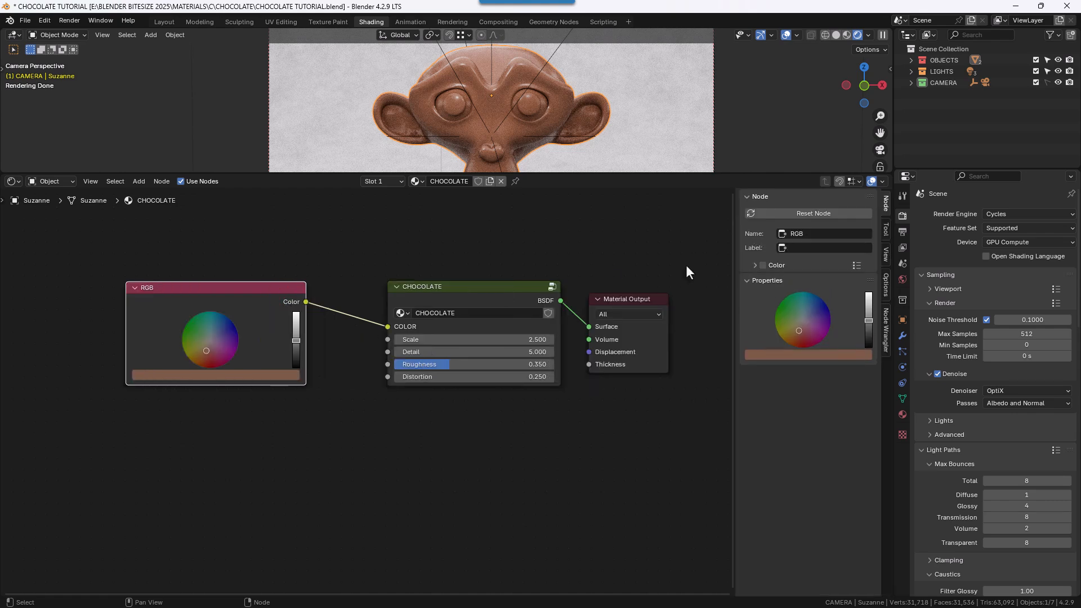
left_click(816, 248)
type("CHOCOLATE")
key("Return")
Duplicate the CHOCOLATE RGB node and place the copy directly above the original
middle_click_drag(224, 290, 271, 370)
key("shift+d")
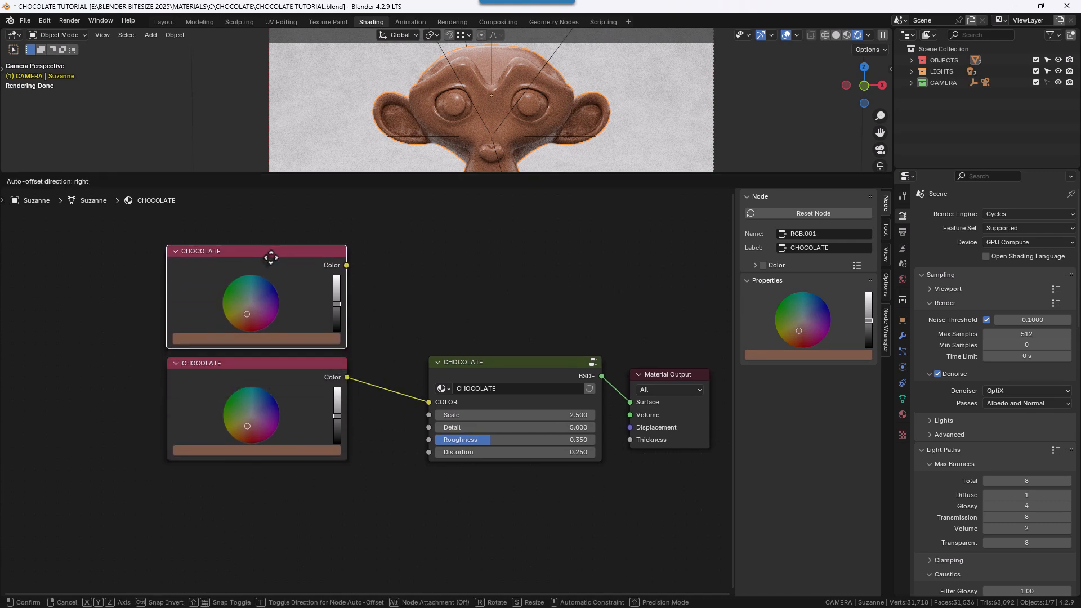
left_click(272, 258)
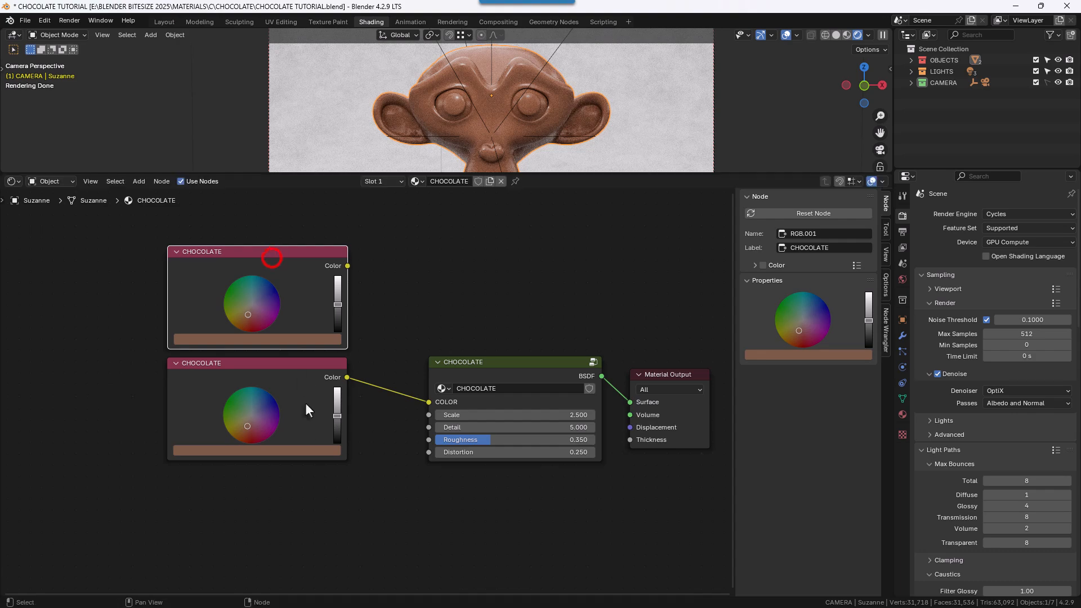
middle_click_drag(306, 459, 309, 352)
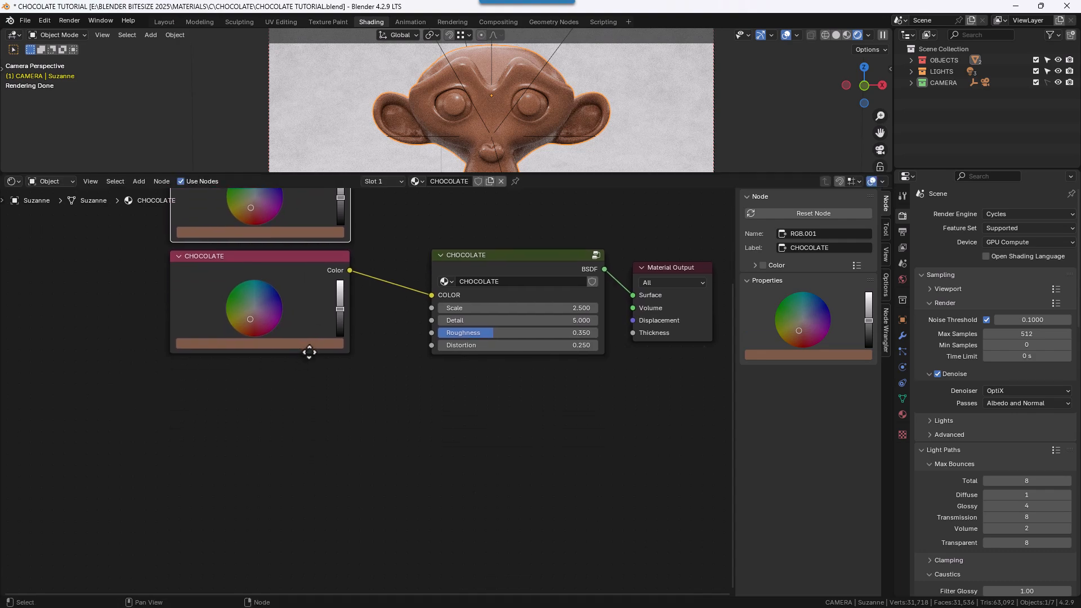
left_click(278, 290)
key("ctrl+z")
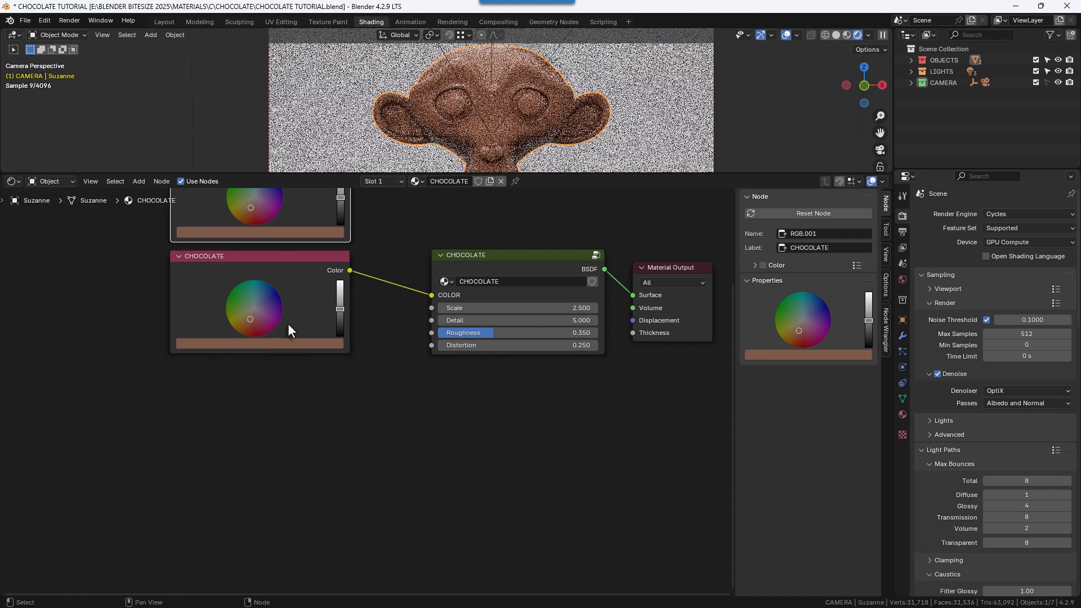
Make three more copies of the CHOCOLATE RGB node, stacked in a column below the original
left_click(289, 273)
key("shift+d")
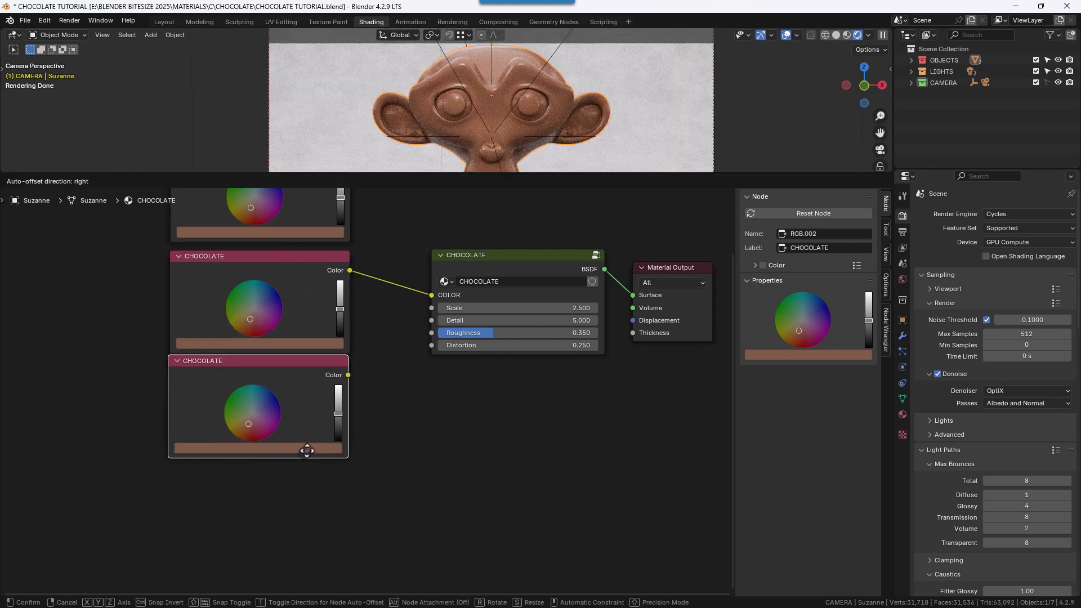
left_click(306, 457)
key("shift+d")
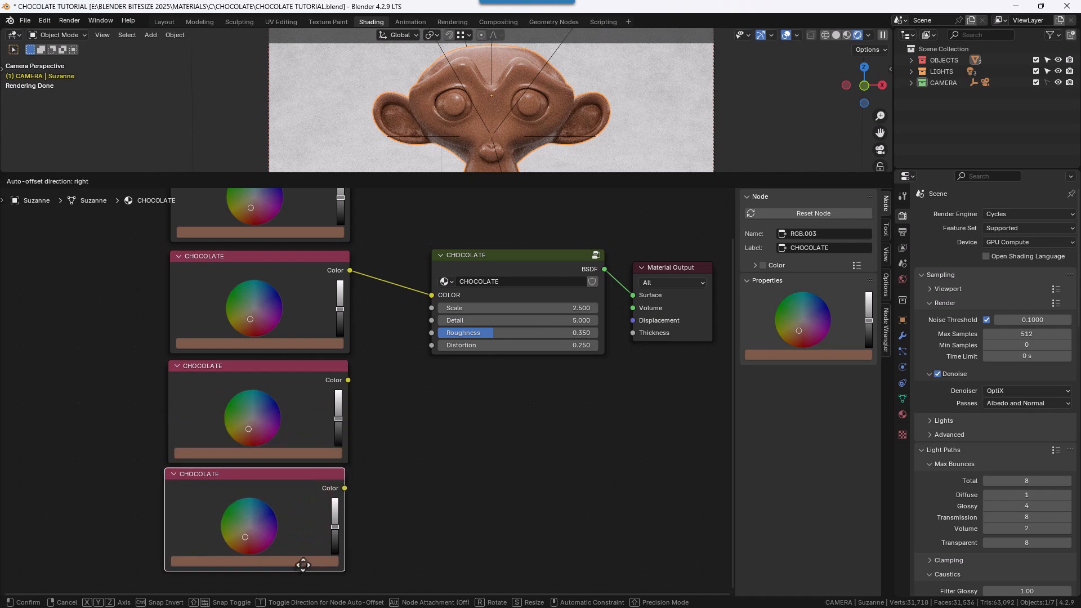
left_click(304, 565)
middle_click_drag(302, 543, 308, 414)
key("shift+d")
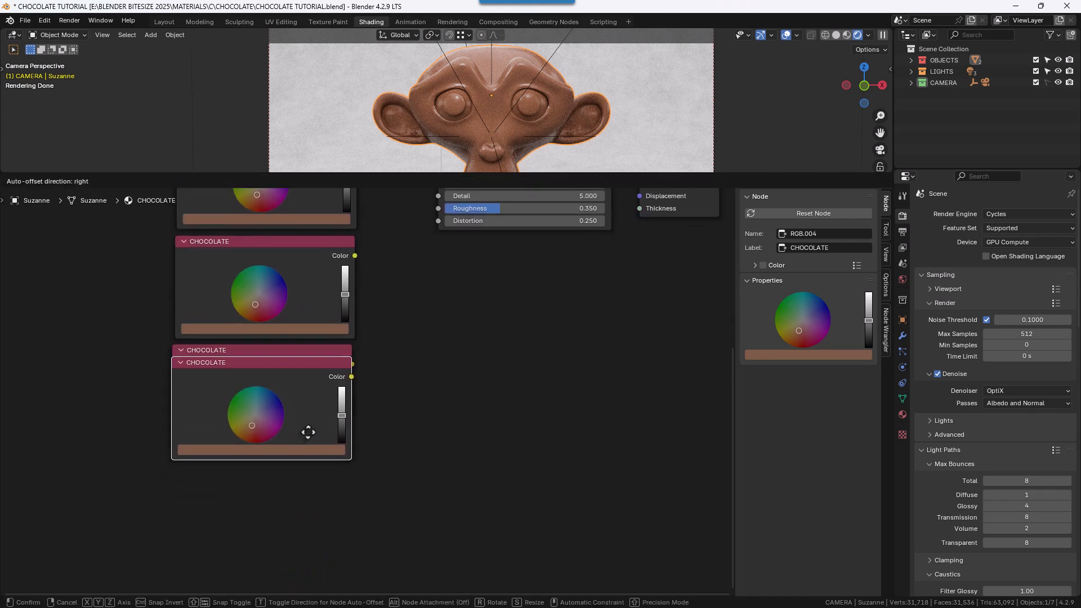
left_click(334, 508)
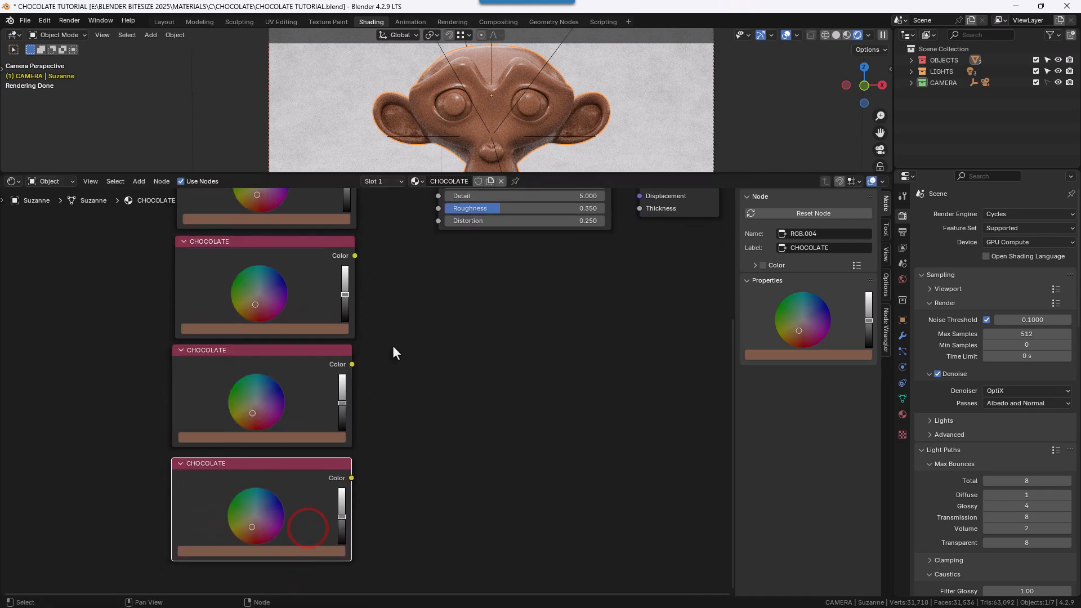
Connect the topmost RGB node to the group's COLOR input and set its colour to hex EAD9BB
mouse_move(393, 345)
middle_mouse_down()
mouse_move(423, 407)
mouse_move(424, 321)
mouse_move(401, 329)
middle_mouse_up()
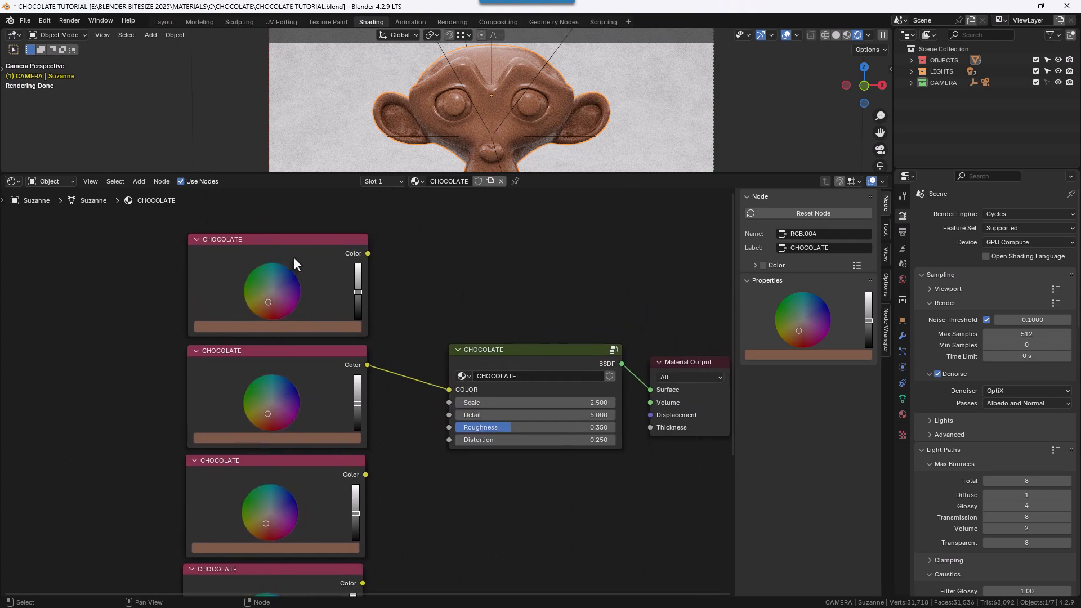
left_click(292, 256)
left_click_drag(368, 254, 448, 387)
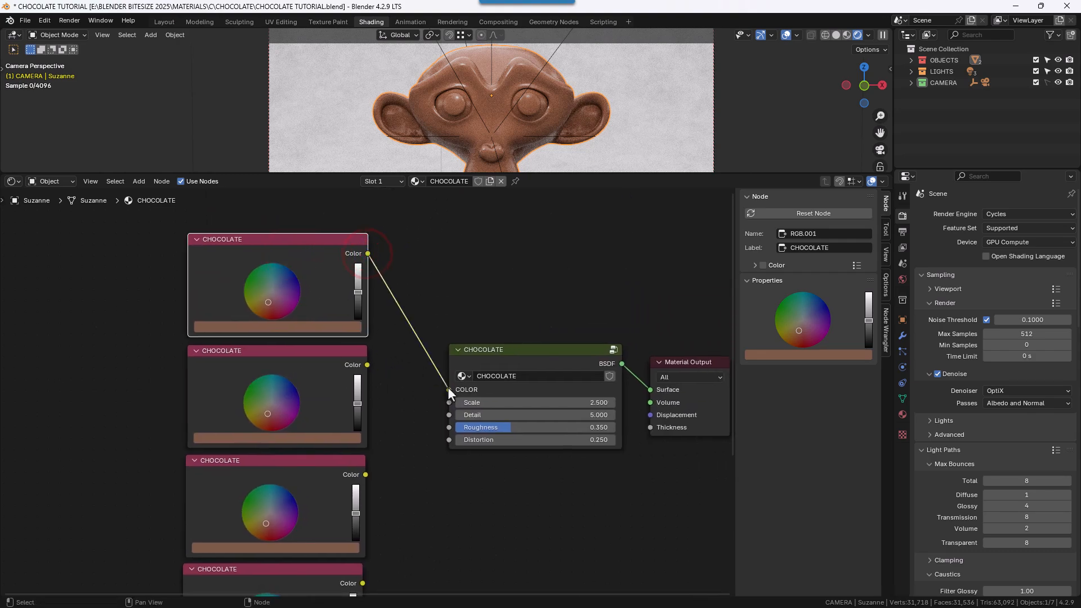
left_click(321, 328)
left_click(294, 279)
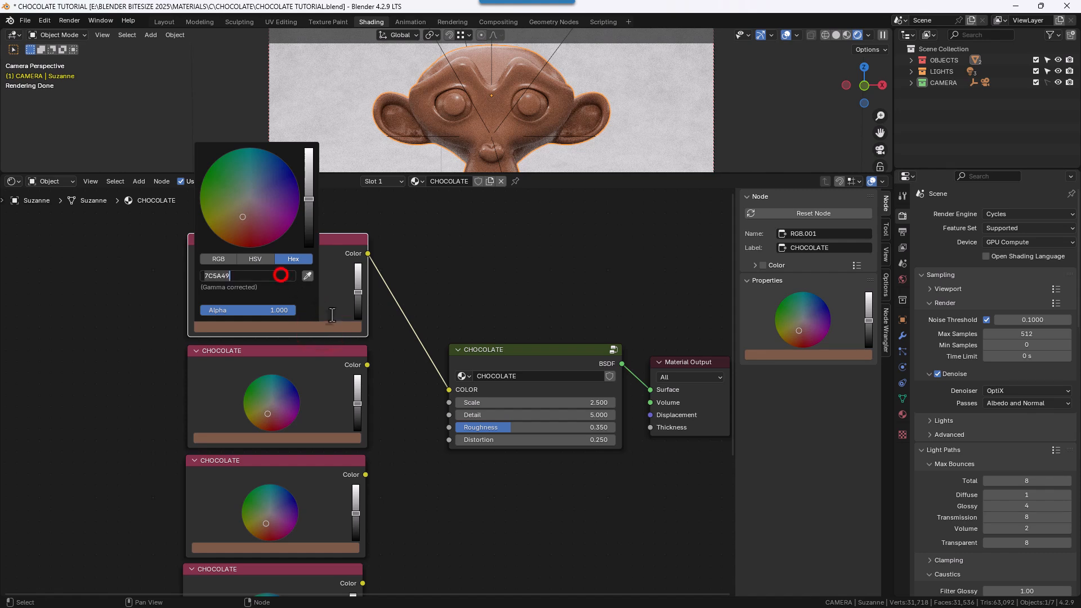
type("EAD9BB")
key("Return")
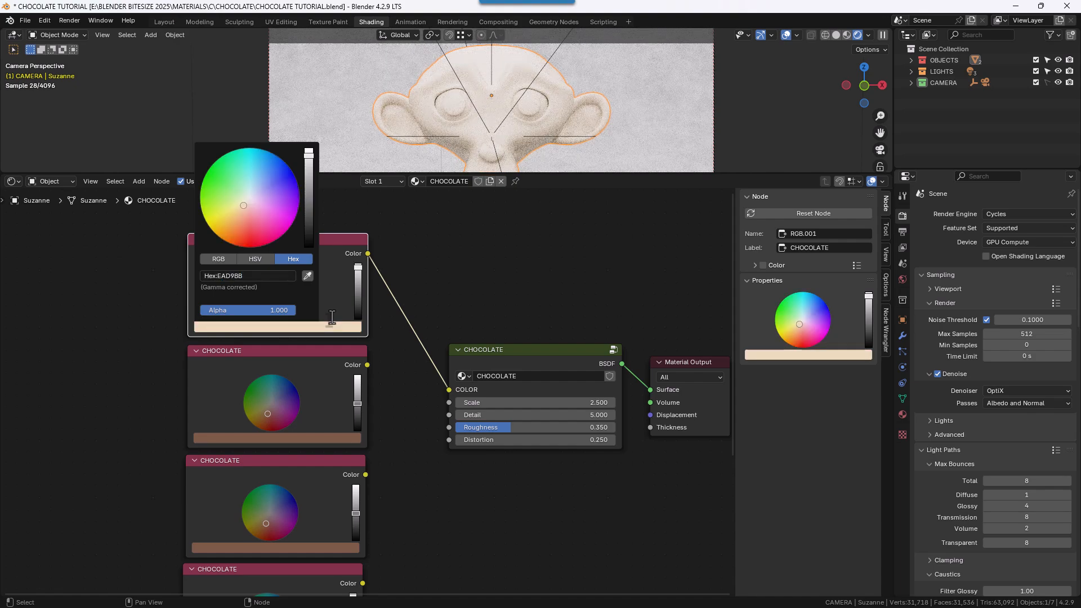
Change the topmost RGB node's label to CHOCOLATE (WHITE)
left_click(839, 248)
type("(")
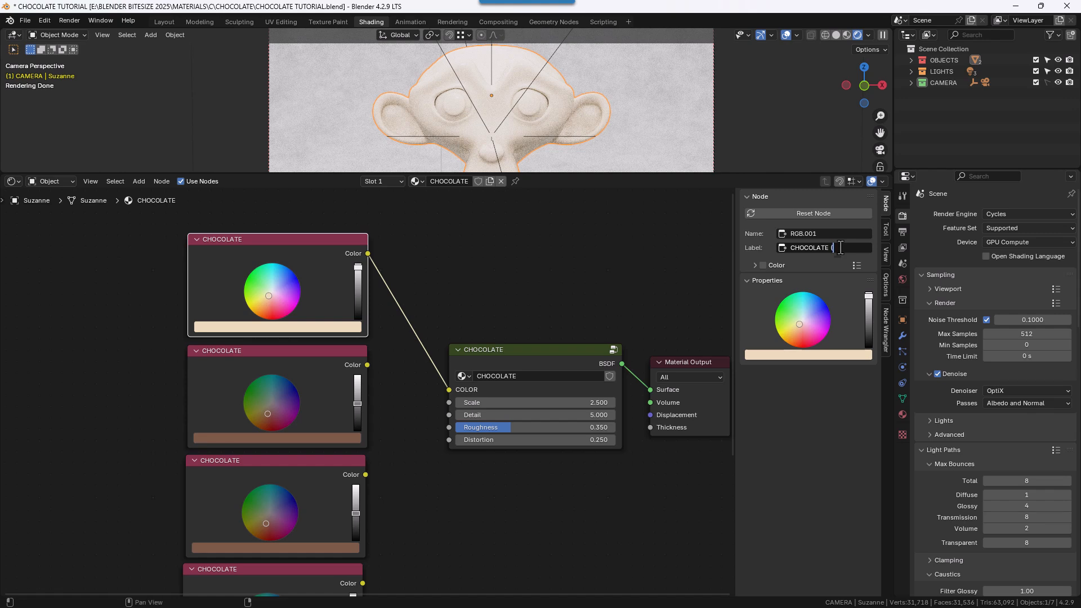
type("WHITE)")
key("Return")
Connect the second RGB node from the top to the CHOCOLATE group's COLOR input
left_click_drag(368, 365, 448, 390)
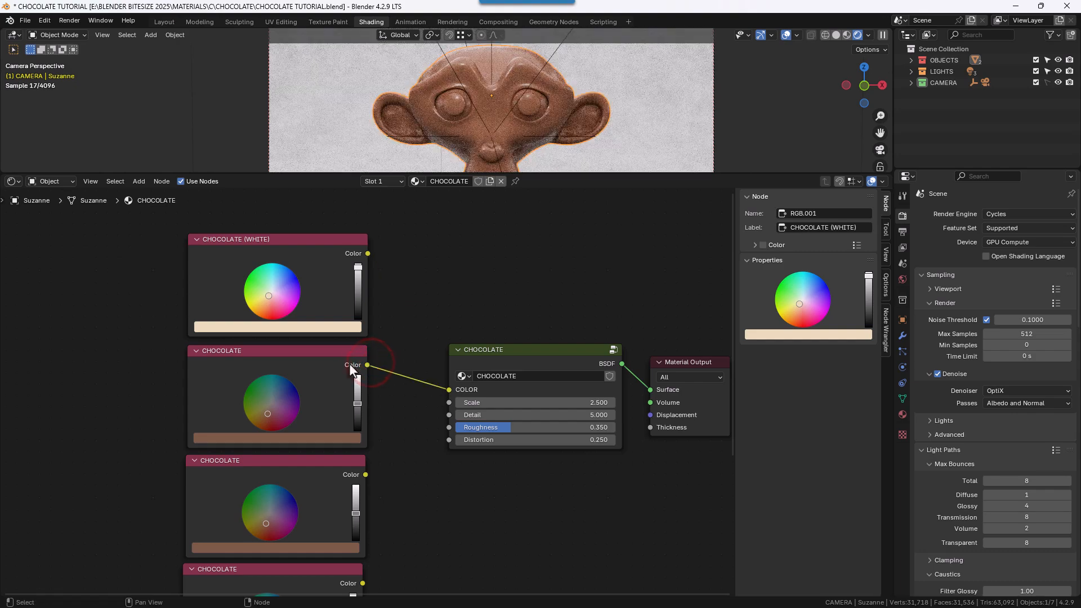
left_click(315, 438)
left_click(846, 228)
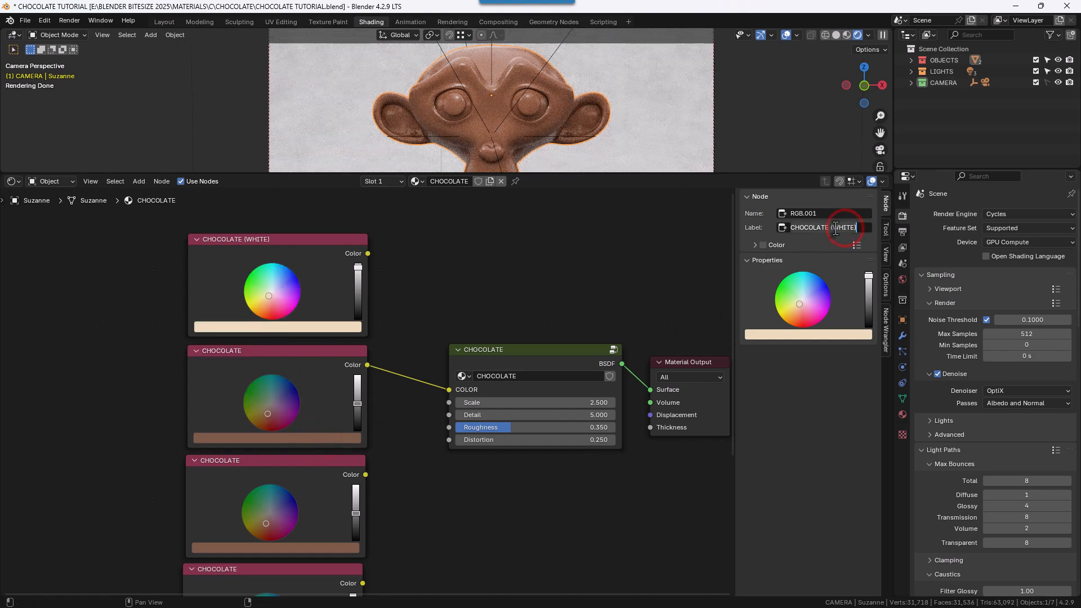
left_click_drag(838, 228, 854, 227)
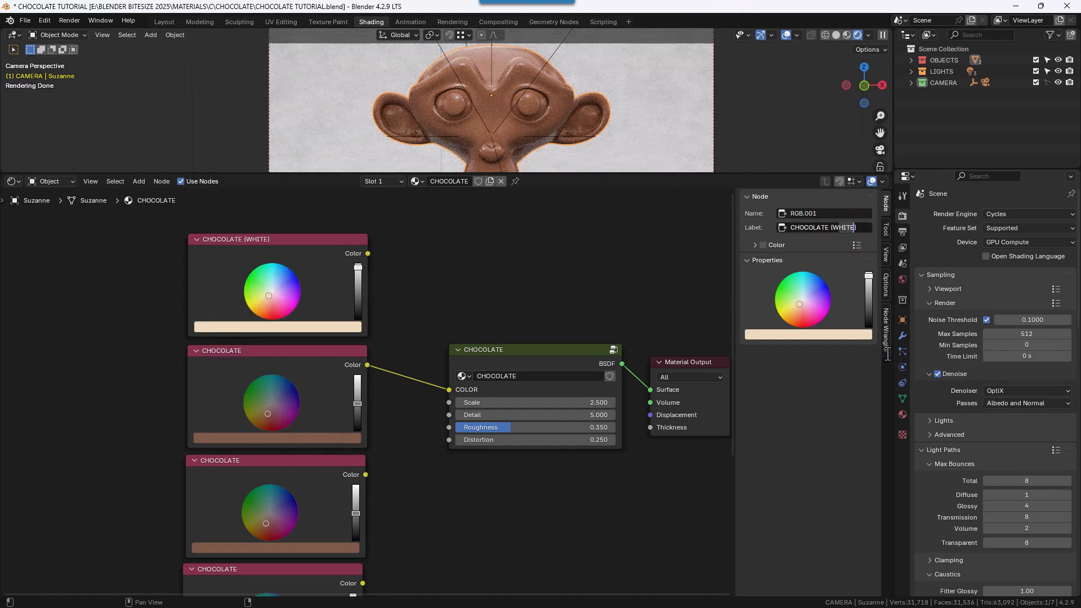
key("BackSpace")
key("BackSpace")
key("BackSpace")
type("(45% MILK)")
key("Return")
key("ctrl+z")
Change the second RGB node's label to CHOCOLATE (45% MILK)
left_click(326, 353)
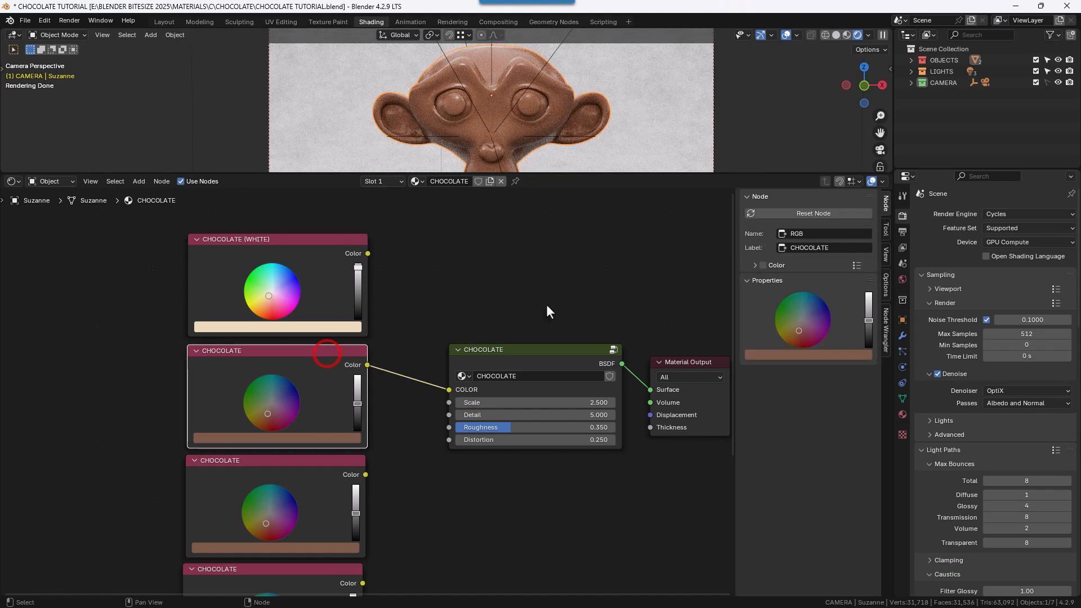
left_click(828, 248)
type("(45% MILK)")
key("Return")
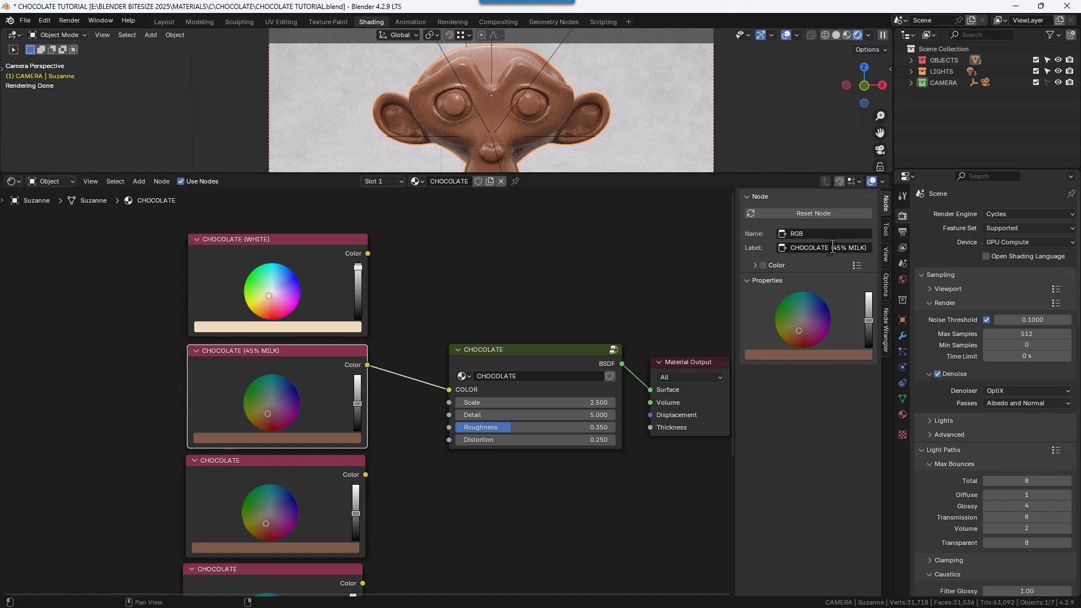
Connect the third RGB node to the group's COLOR input and set its colour to hex 594033
middle_click_drag(461, 497, 461, 449)
left_click_drag(363, 426, 446, 342)
left_click(334, 499)
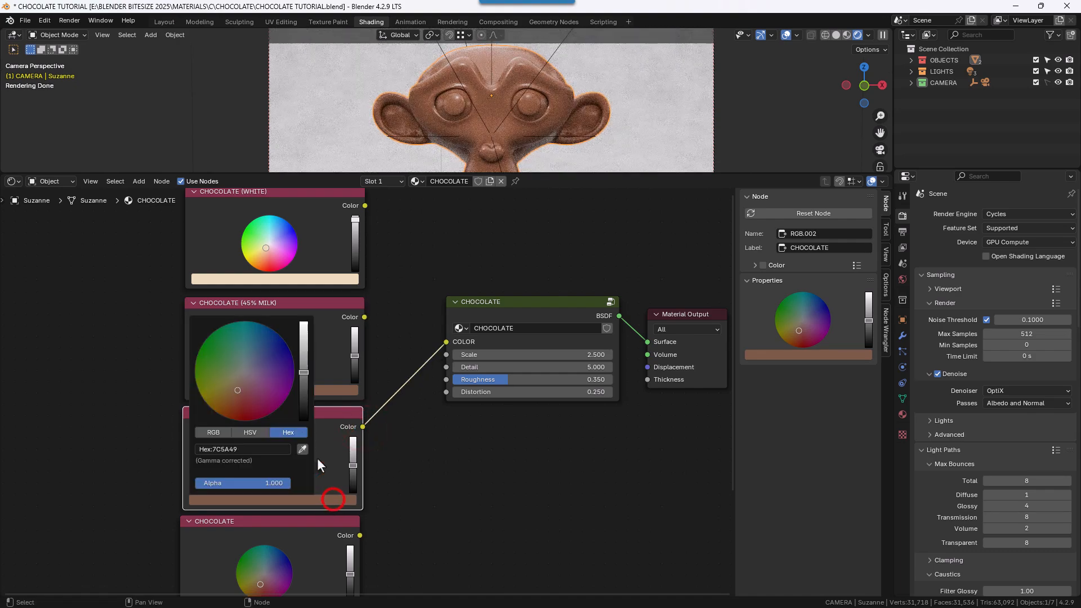
left_click(254, 449)
type("594033")
key("Return")
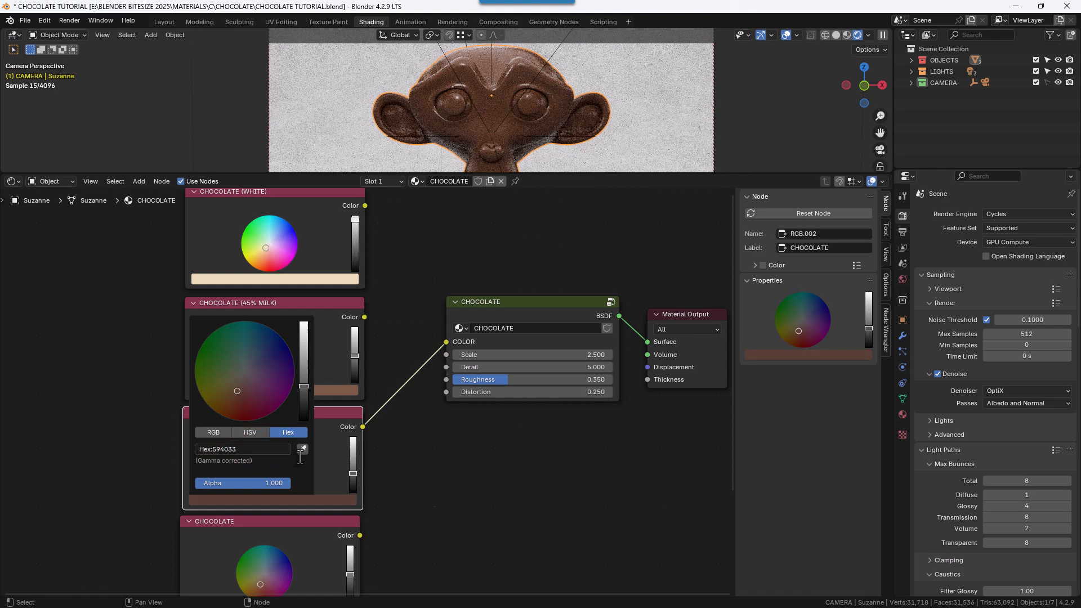
Change the third RGB node's label to CHOCOLATE (55% DARK MILK)
left_click(834, 248)
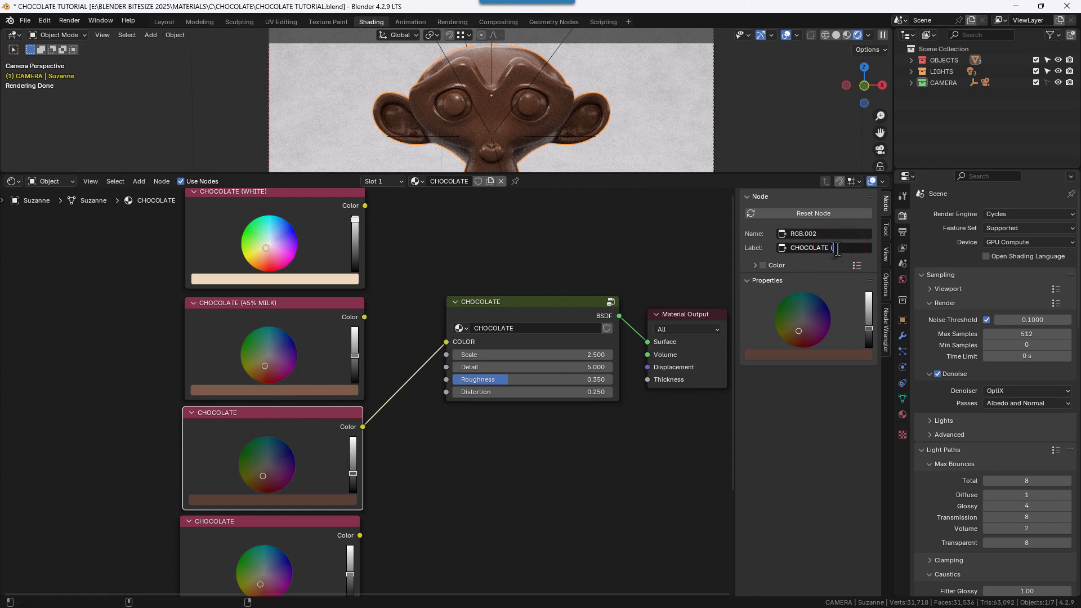
type("(55% DARK MILK)")
key("Return")
Connect the fourth RGB node to the group's COLOR input and set its colour to hex 4D372C
middle_click_drag(455, 475, 445, 383)
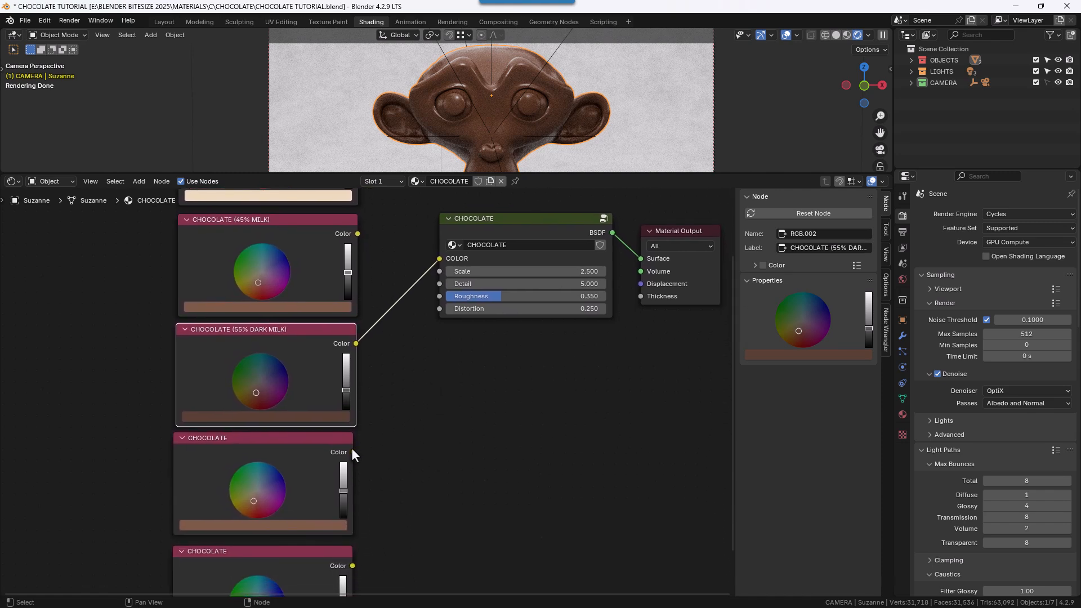
left_click_drag(351, 447, 434, 262)
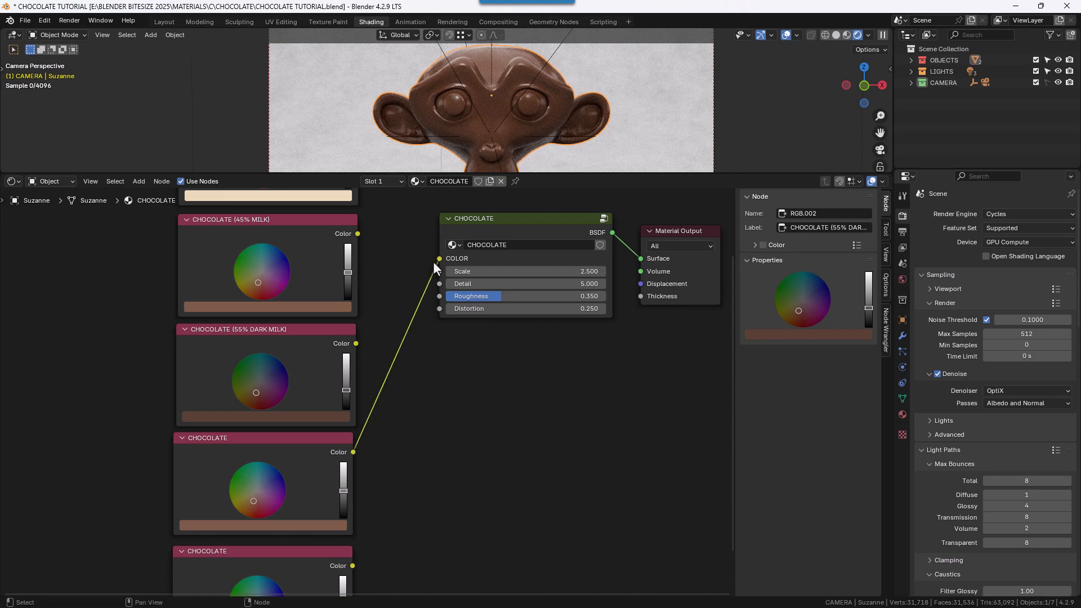
left_click(236, 528)
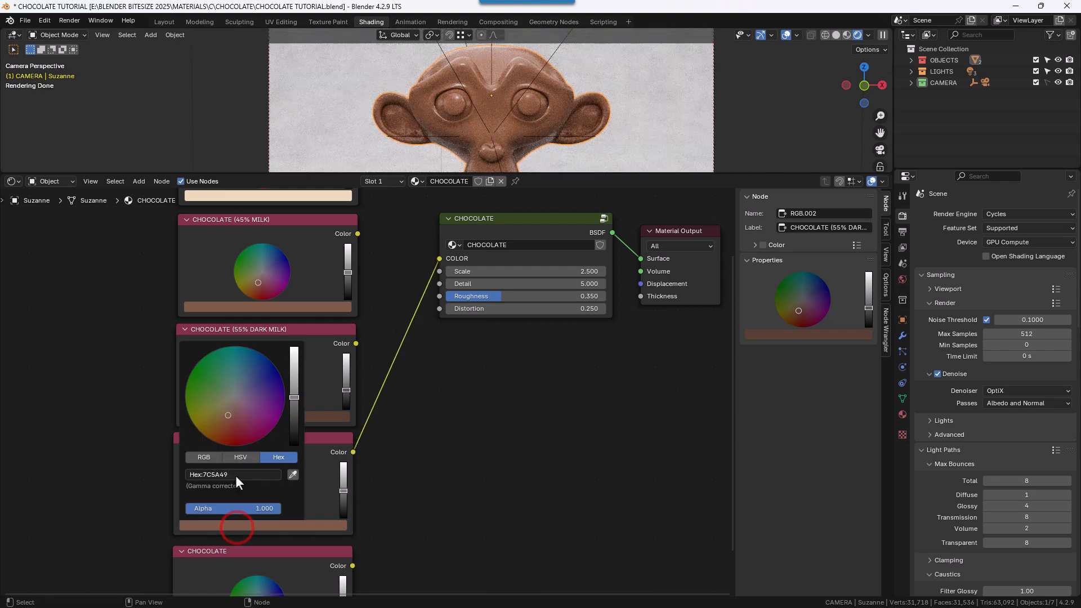
left_click(236, 476)
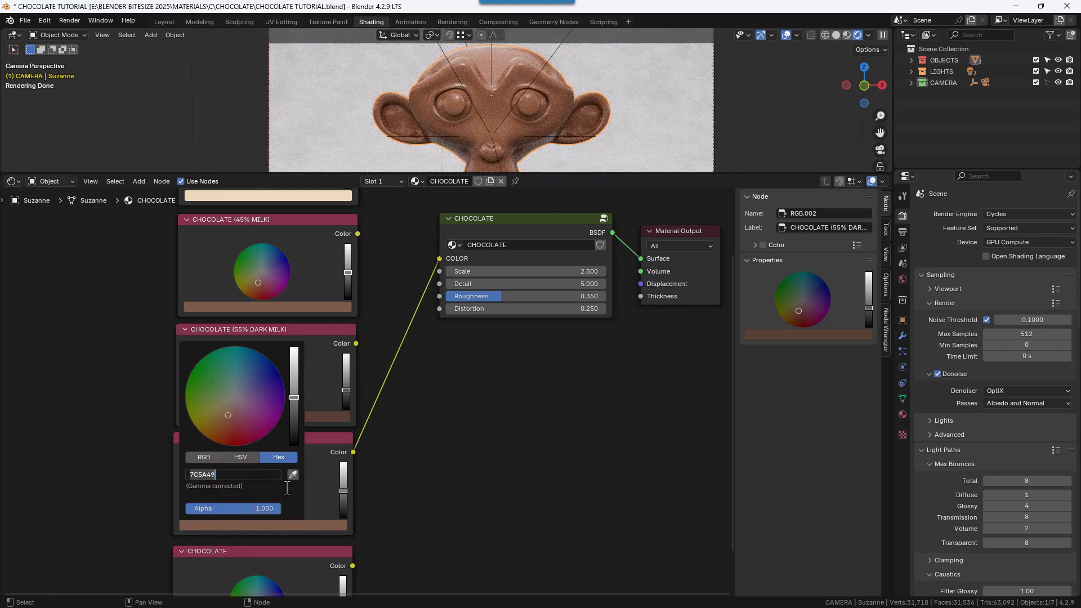
type("4D372C")
key("Return")
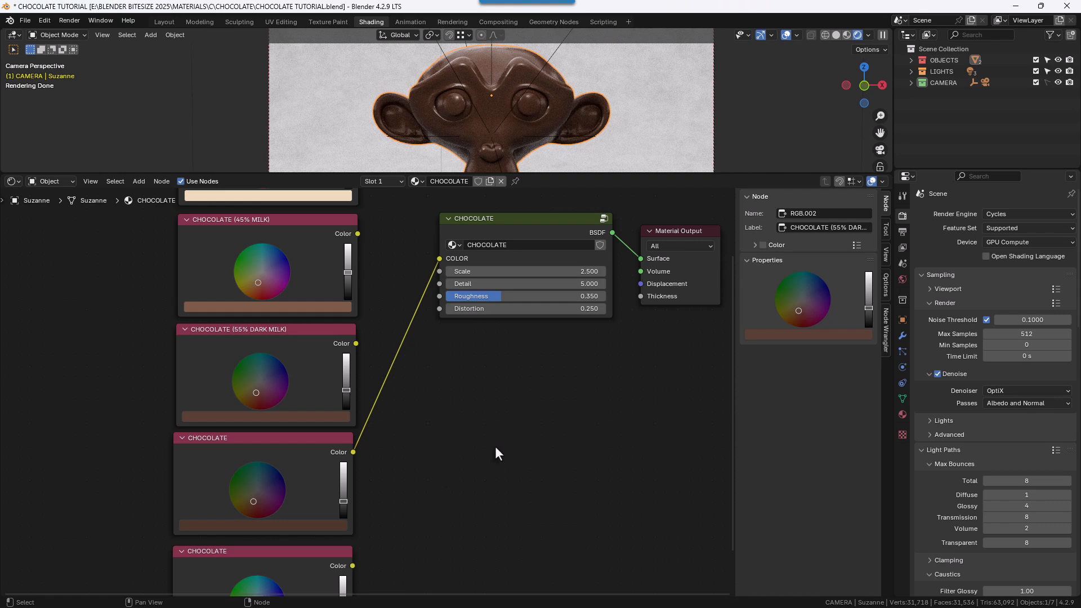
Change the fourth RGB node's label to CHOCOLATE (70% DARK)
left_click(292, 449)
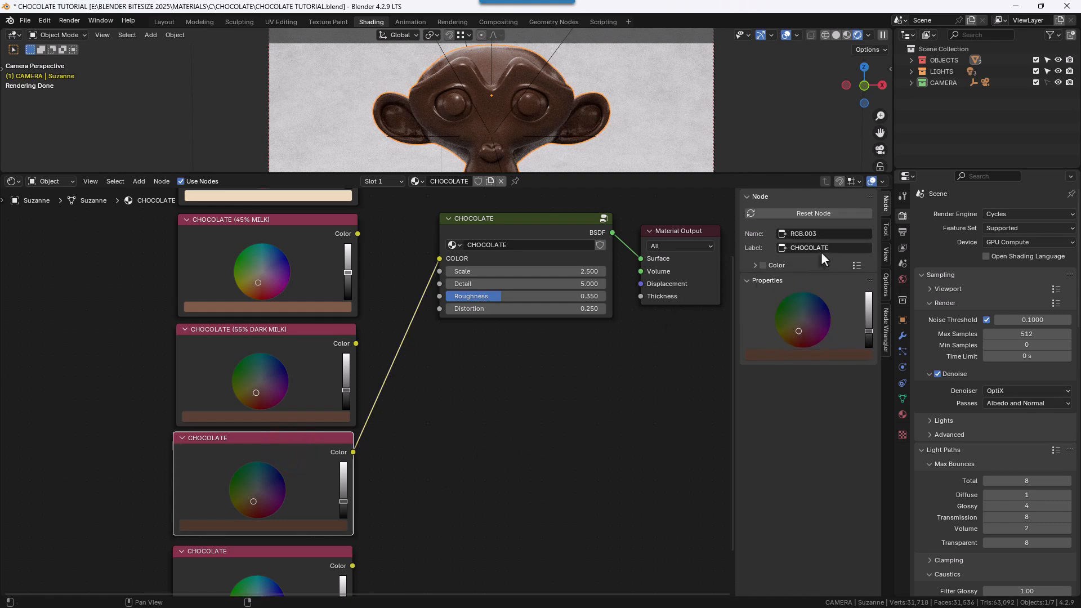
left_click(838, 248)
type("(70% DARK)")
key("Return")
Connect the bottommost RGB node to the group's COLOR input and set its colour to hex 3F2D23
mouse_move(419, 491)
middle_mouse_down()
mouse_move(432, 384)
mouse_move(412, 503)
middle_mouse_up()
left_click_drag(348, 529, 435, 220)
left_click(289, 526)
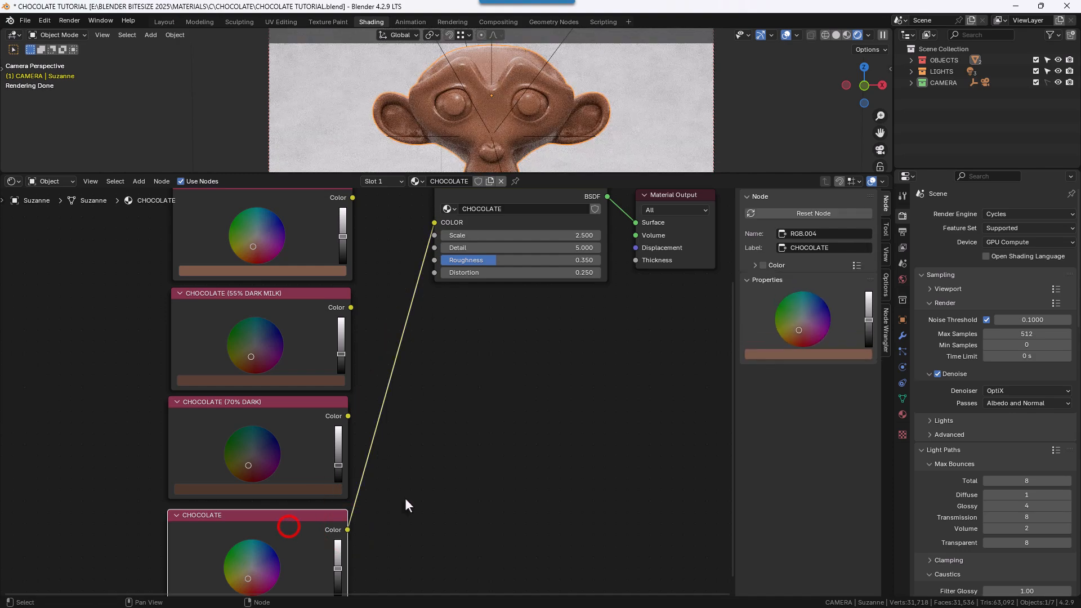
middle_click_drag(404, 498, 437, 394)
left_click(324, 506)
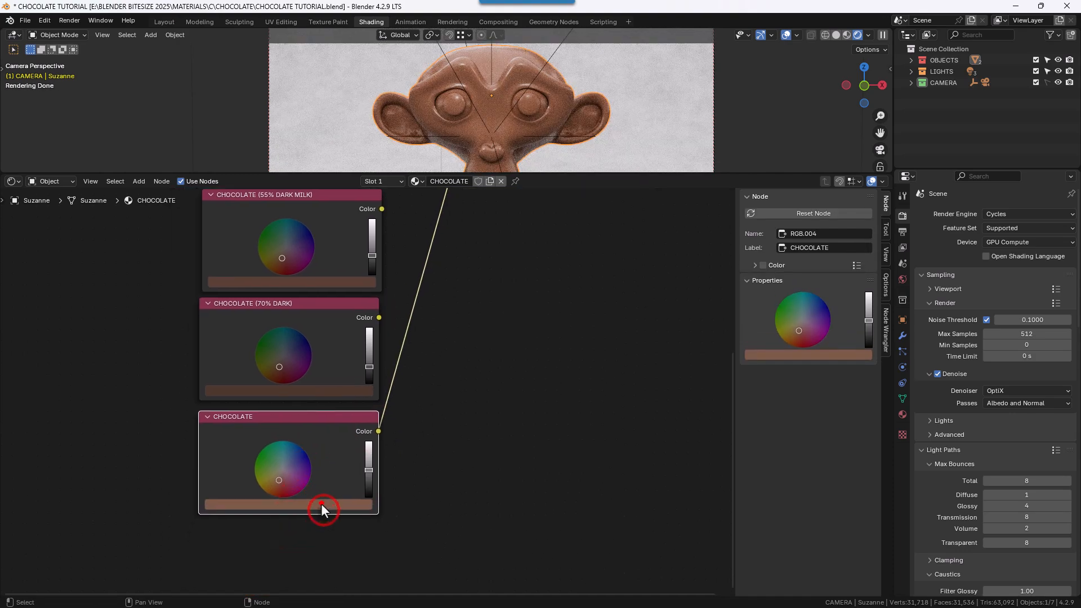
left_click(275, 454)
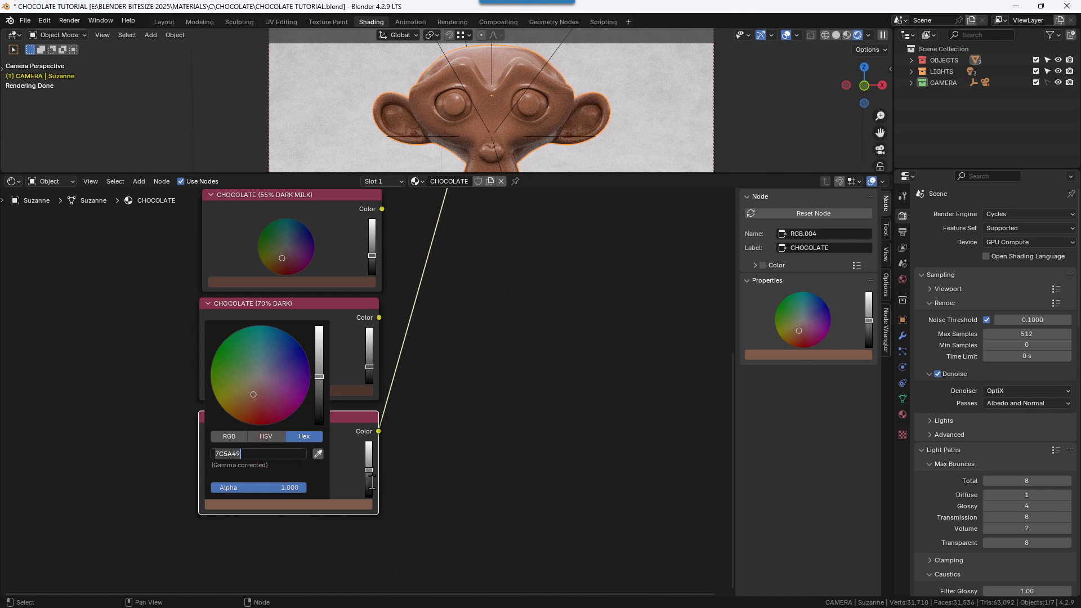
type("3F2D23")
key("Return")
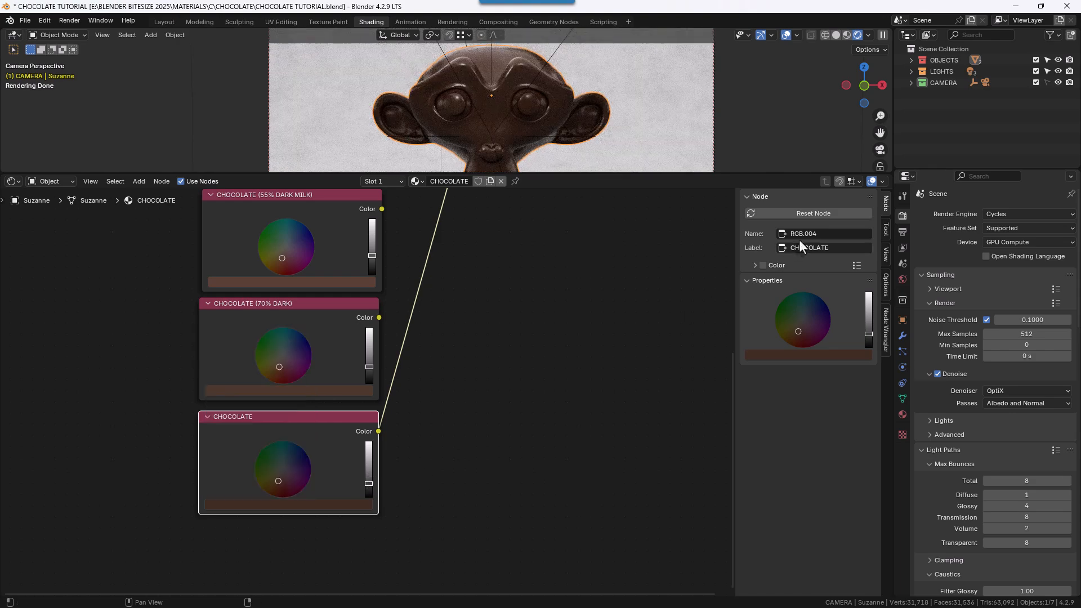
Change the bottommost RGB node's label to CHOCOLATE (80% DARK)
left_click(838, 243)
type("(")
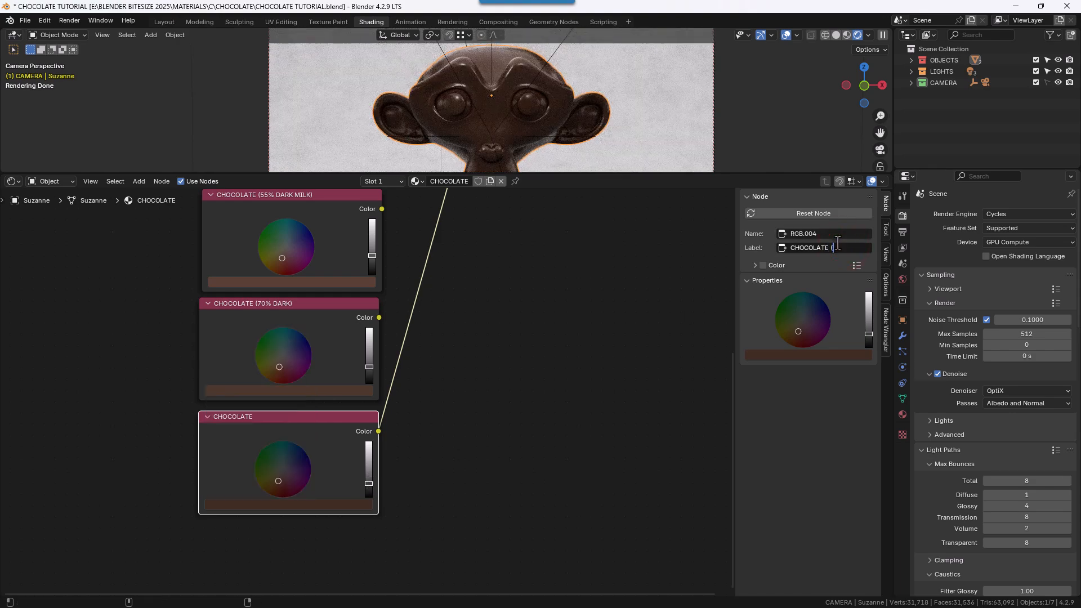
type("85%")
type(" DARK)")
key("Return")
Hide the node editor's sidebar and collapse all five chocolate RGB nodes to their headers
scroll(510, 330, "down", 1)
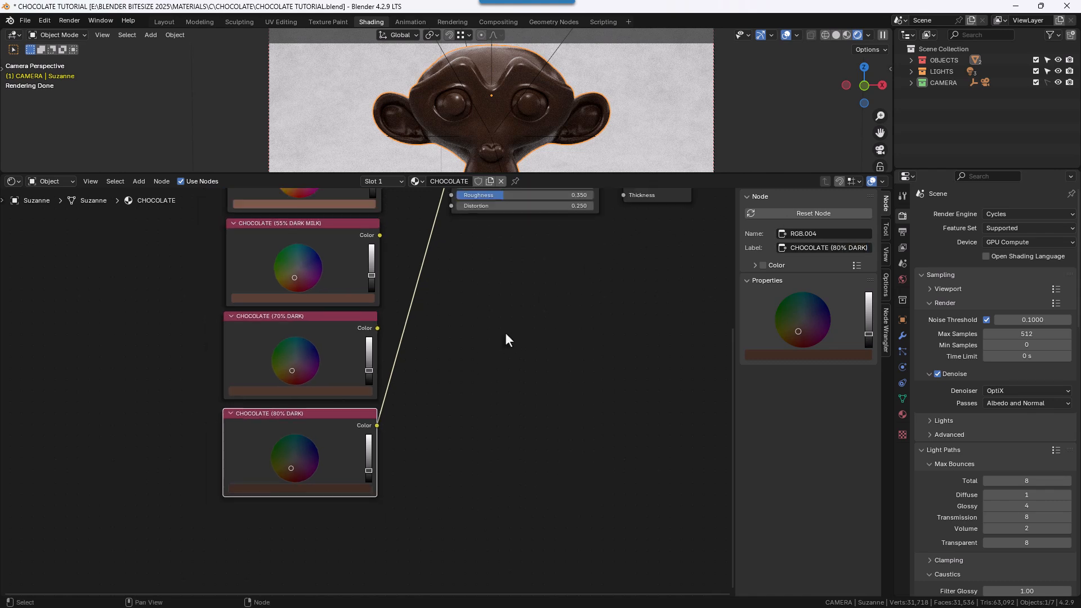
middle_click_drag(505, 333, 514, 478)
key("n")
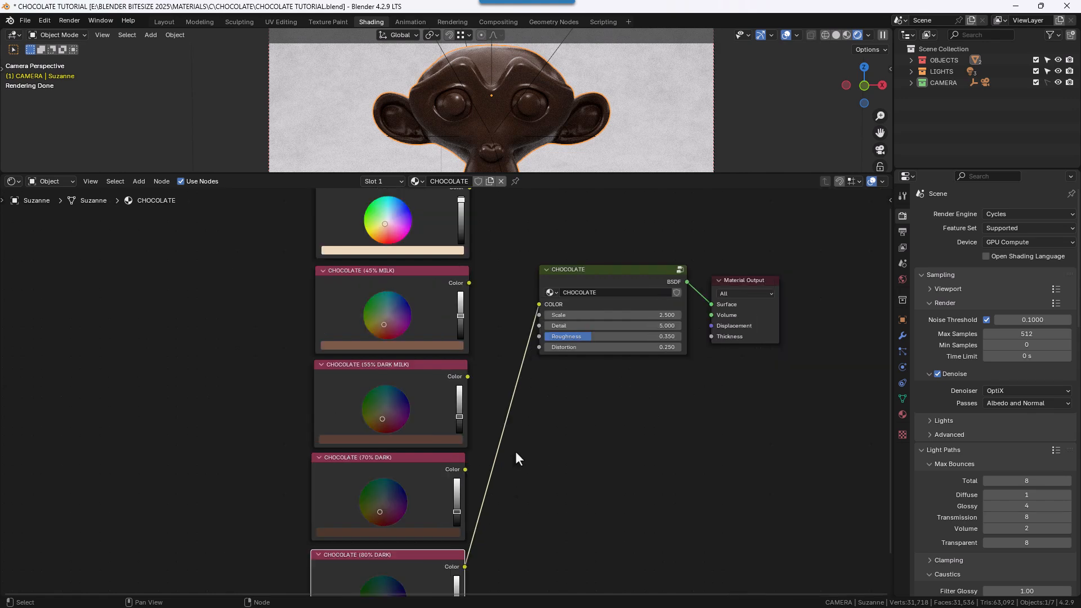
scroll(516, 451, "down", 3)
middle_click_drag(509, 423, 525, 464)
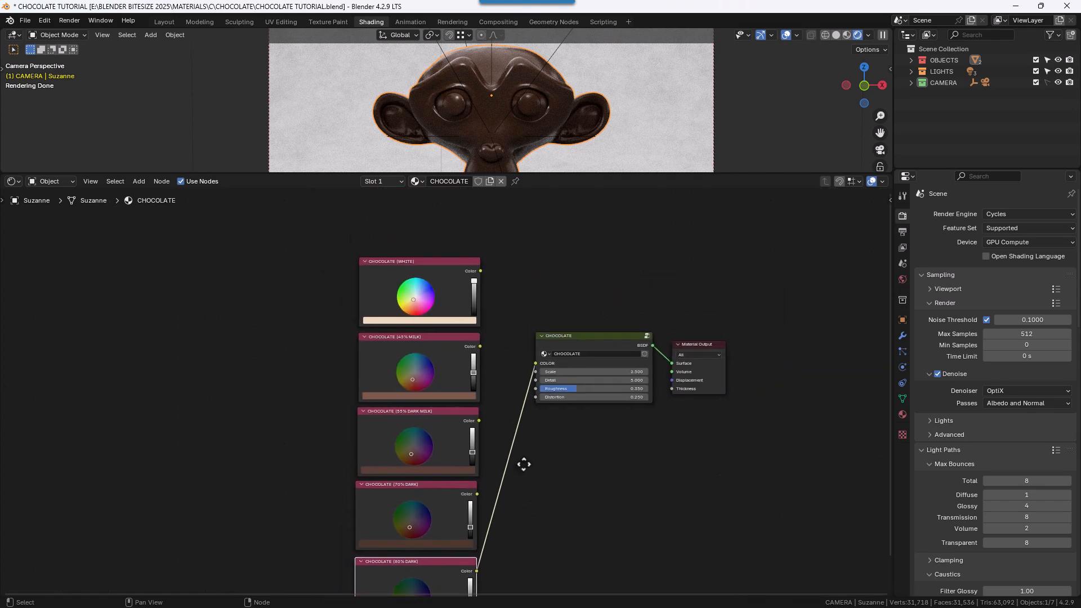
left_click(363, 261)
left_click(363, 337)
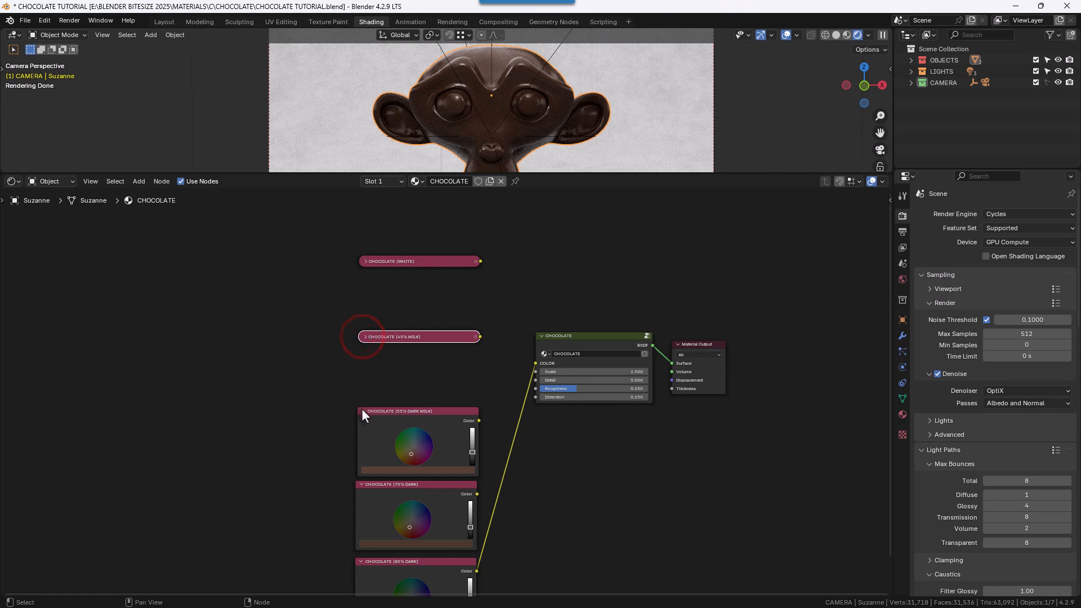
left_click(364, 411)
left_click(362, 485)
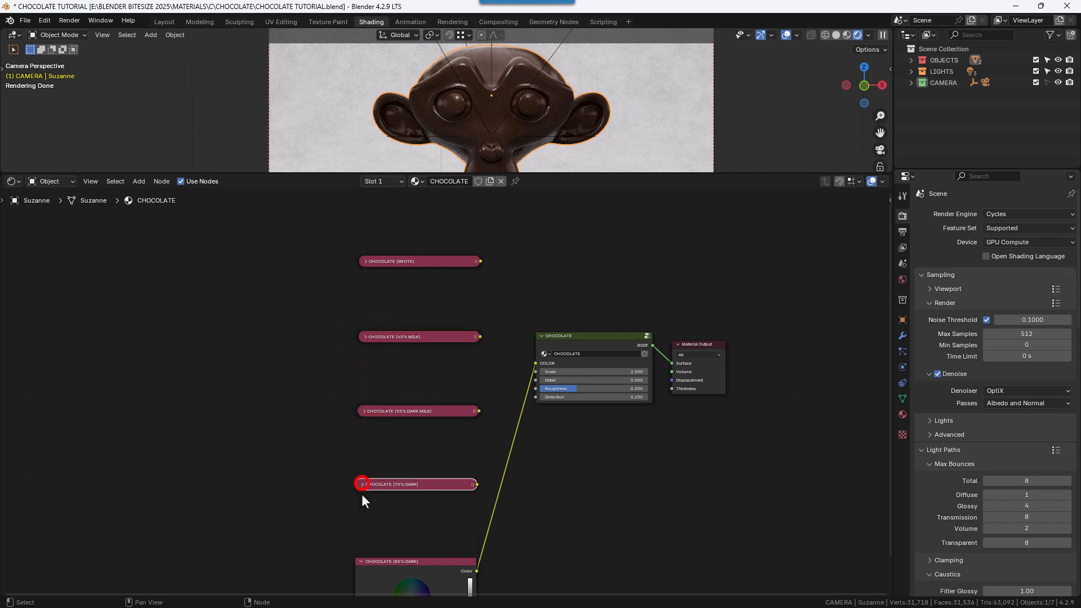
left_click(361, 561)
middle_click_drag(383, 528, 398, 486)
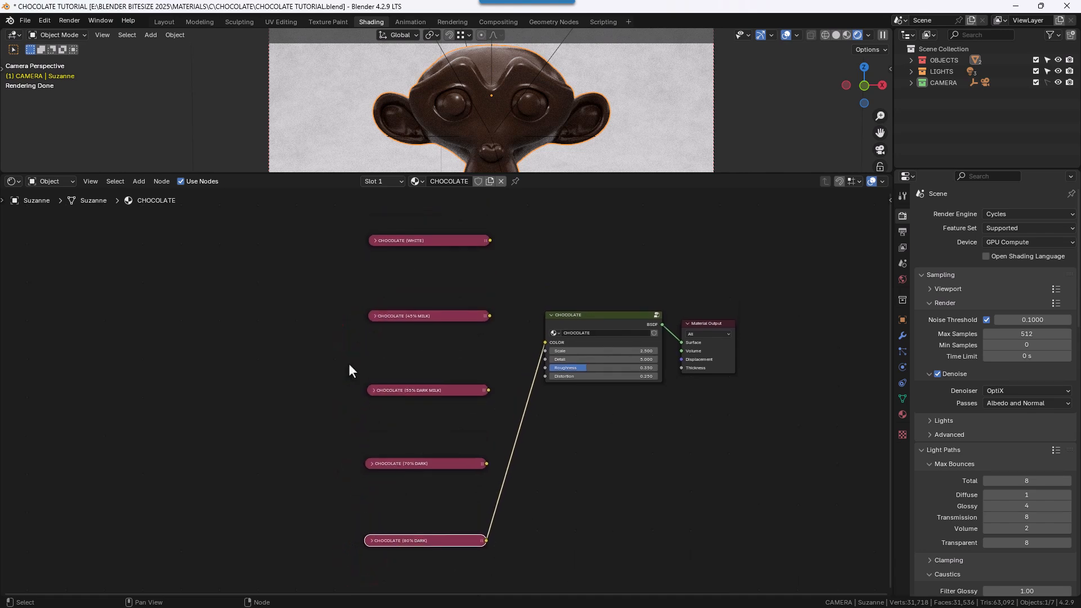
Align the five collapsed RGB nodes into a tight, evenly spaced column and place it directly beside the CHOCOLATE group node's inputs
left_click_drag(316, 230, 438, 536)
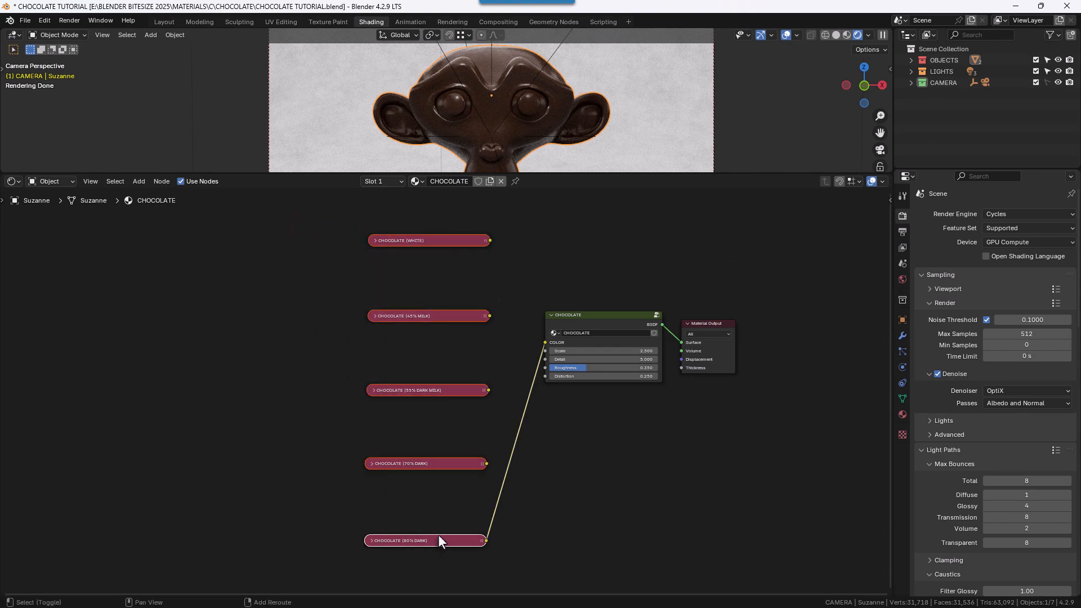
key("shift+equal")
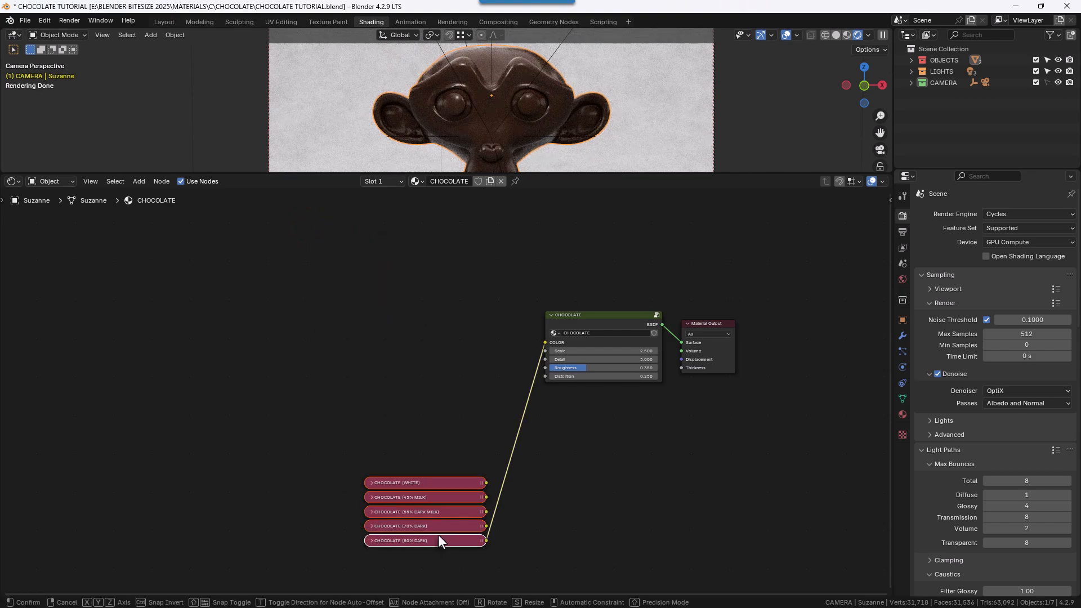
left_click_drag(438, 539, 470, 385)
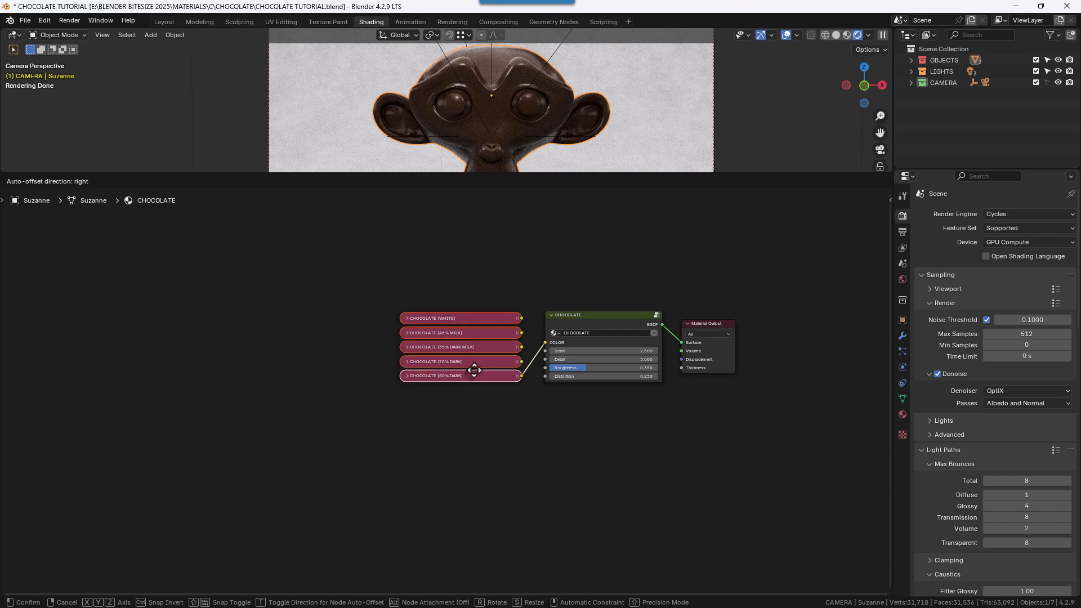
left_click(477, 372)
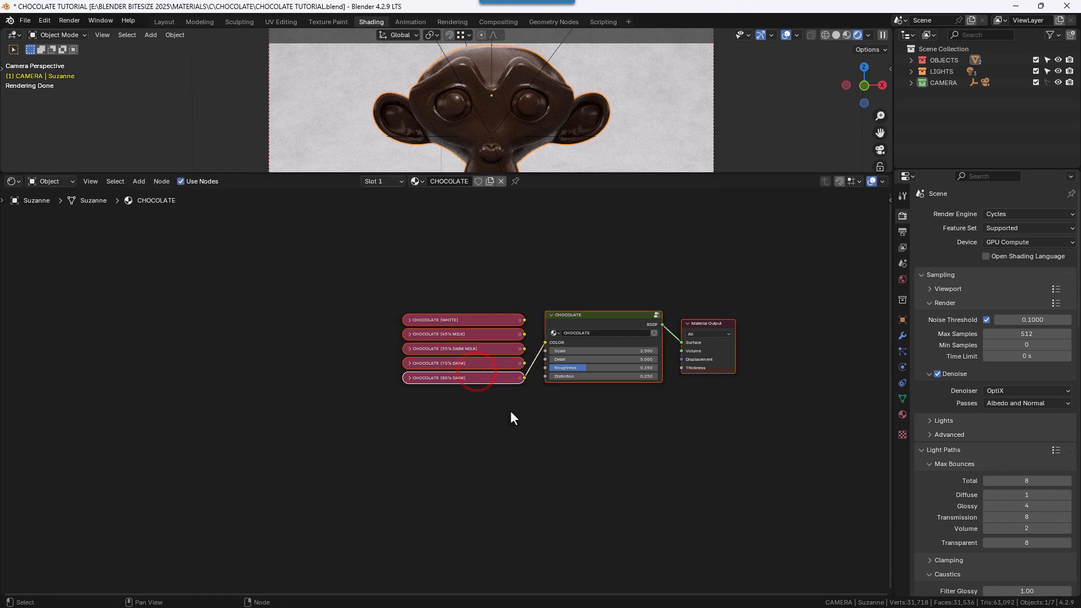
Frame all nodes in the node editor and enlarge the 3D viewport to show all of Suzanne
key("Home")
scroll(510, 414, "up", 1)
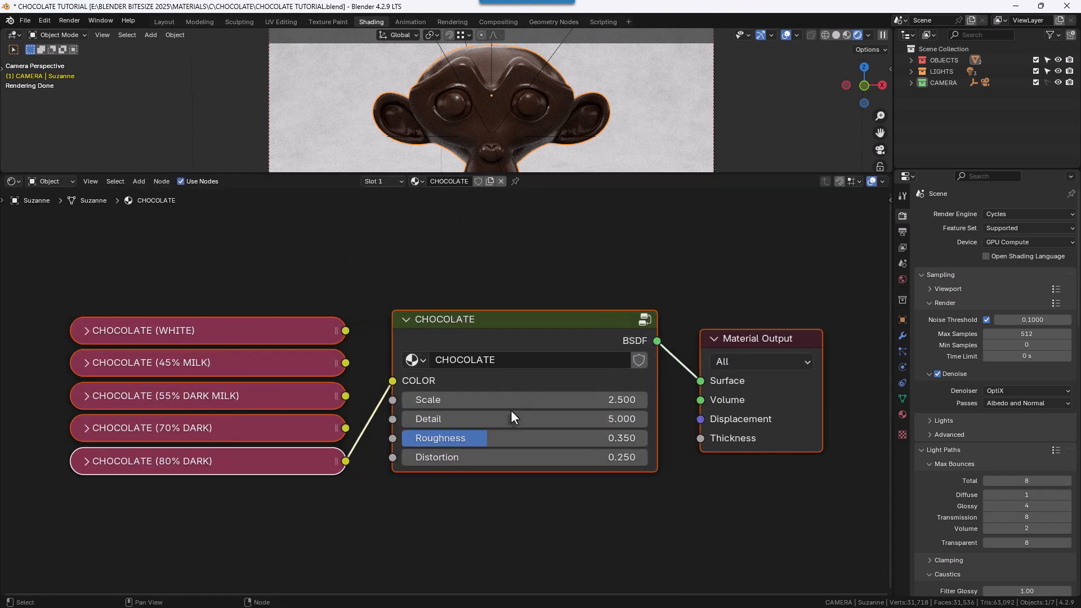
left_click_drag(531, 173, 540, 330)
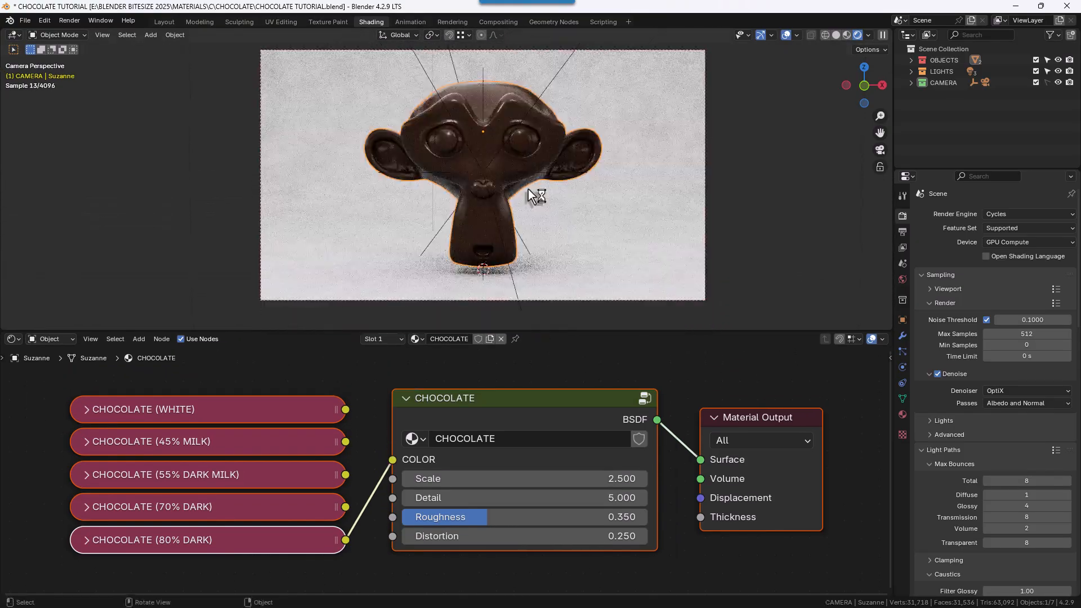
scroll(529, 192, "up", 2)
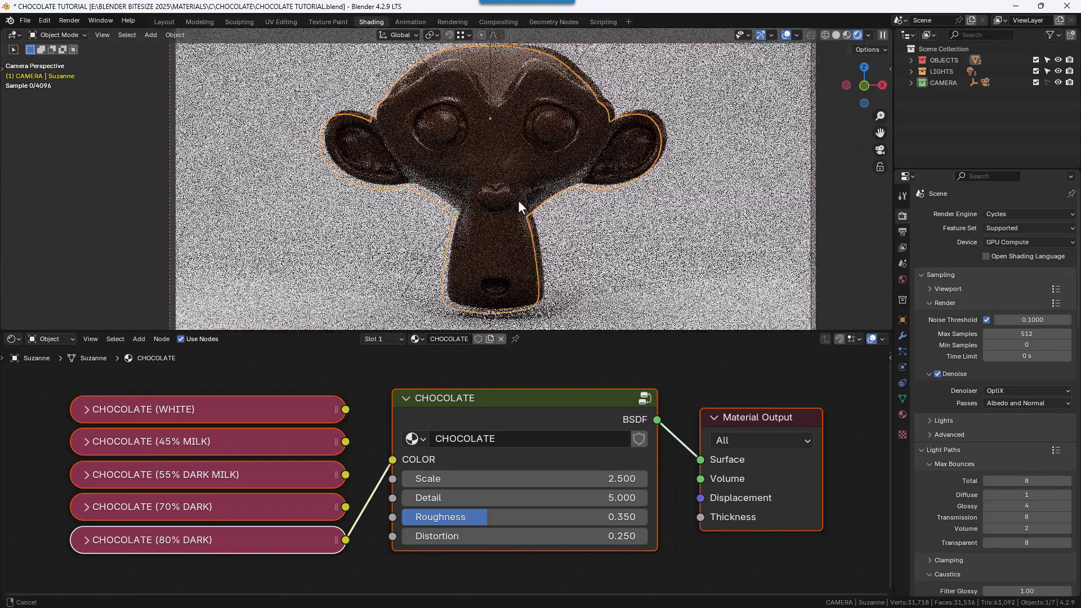
scroll(517, 204, "down", 1)
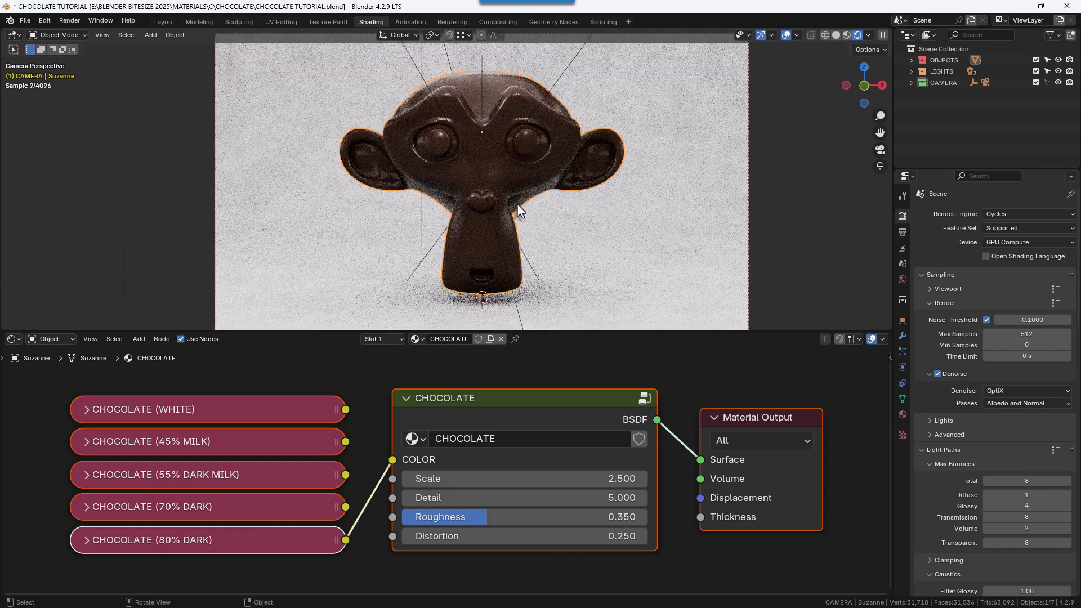
Preview the colour variants by connecting the 70% DARK, 45% MILK and WHITE nodes in turn to the group's COLOR input
left_click_drag(346, 507, 394, 456)
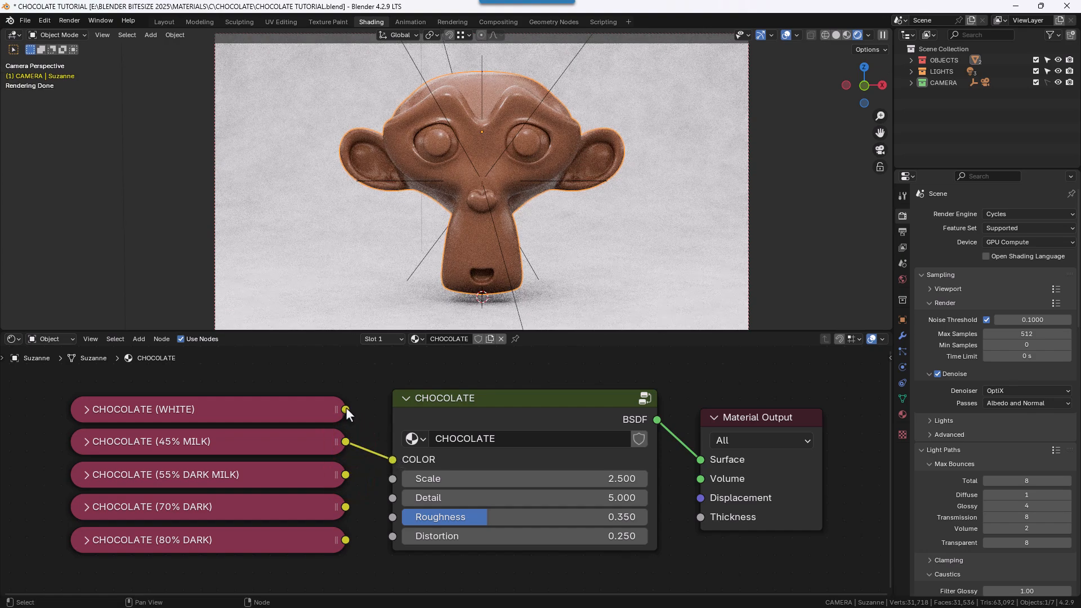
left_click_drag(346, 410, 383, 456)
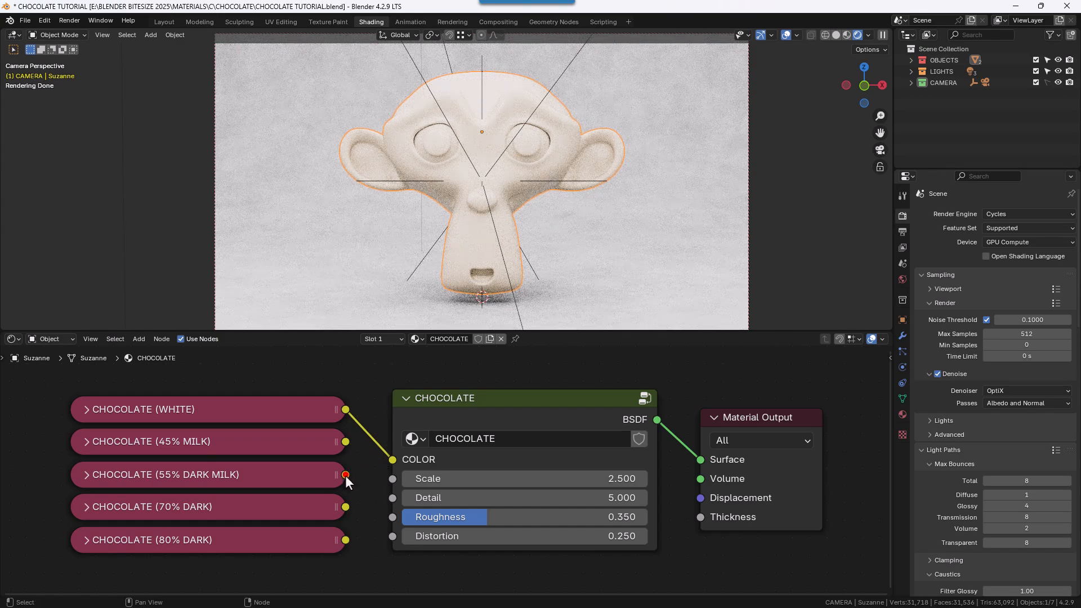
Connect the CHOCOLATE (55% DARK MILK) node to the CHOCOLATE group's COLOR input and raise the group's Detail to 15
left_click_drag(346, 475, 388, 459)
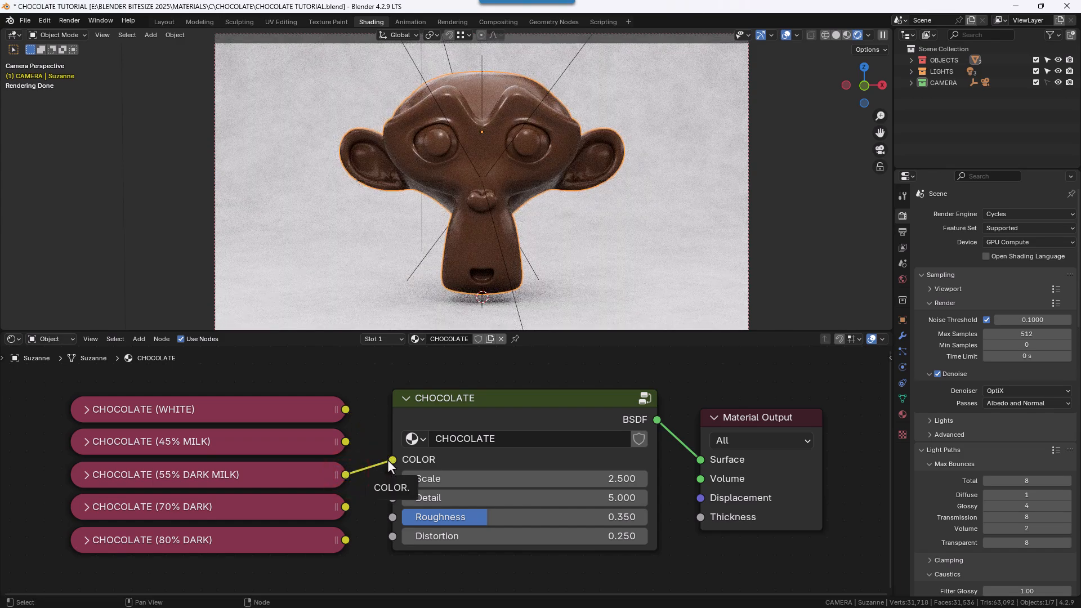
left_click_drag(494, 480, 564, 499)
key("ctrl+z")
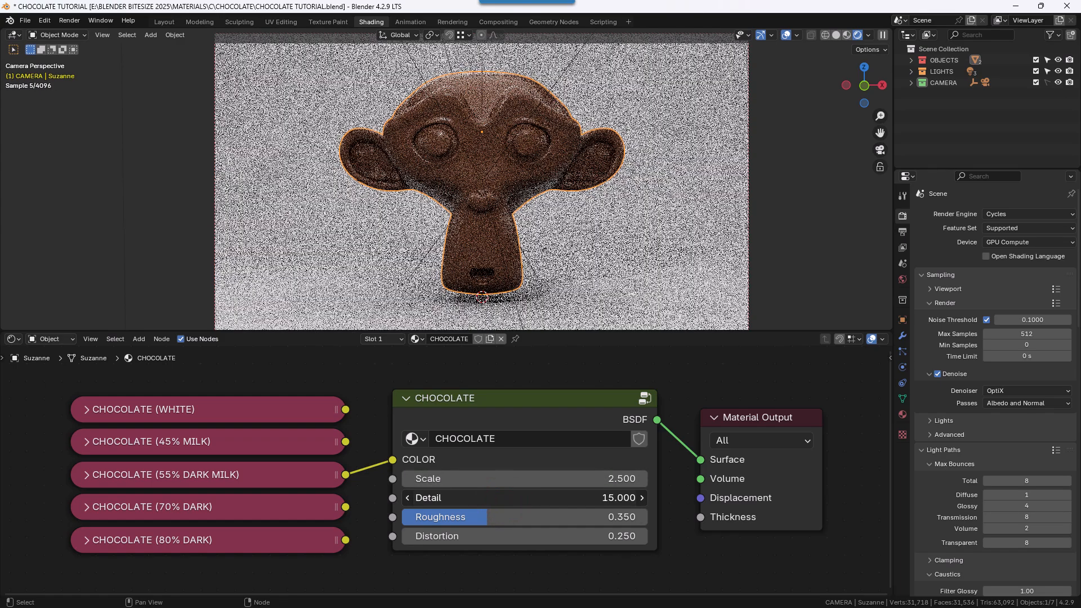
Try a Scale of 11.1 and a Distortion of 9.75 on the CHOCOLATE group and inspect the surface on Suzanne's forehead up close
left_click_drag(497, 480, 551, 480)
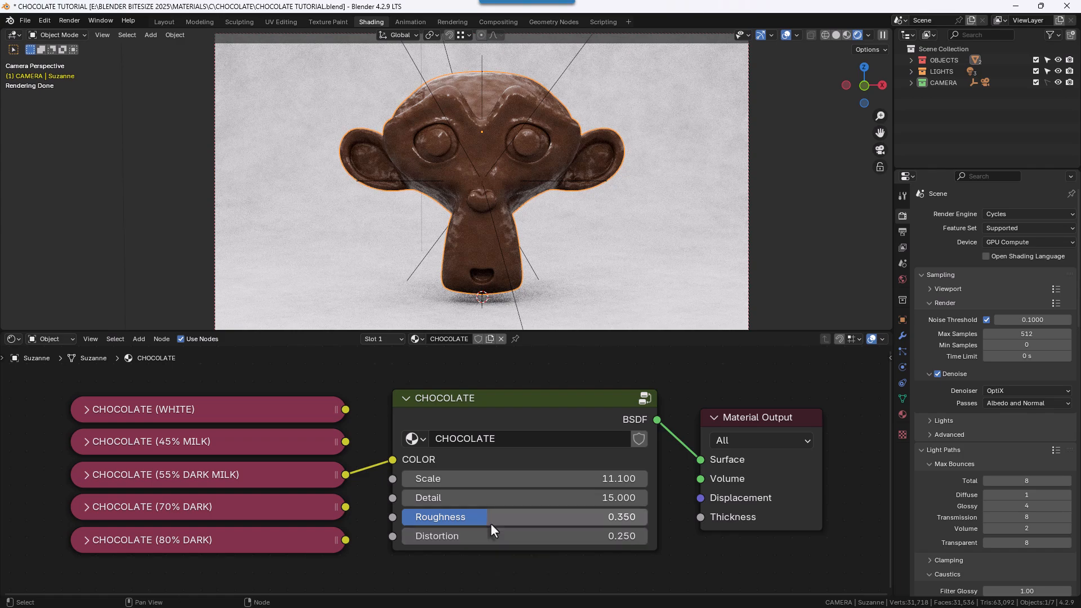
mouse_move(488, 516)
left_mouse_down()
mouse_move(647, 516)
mouse_move(407, 516)
mouse_move(521, 516)
mouse_move(487, 516)
mouse_move(527, 537)
mouse_move(636, 537)
mouse_move(606, 537)
left_mouse_up()
middle_click_drag(436, 181, 454, 217)
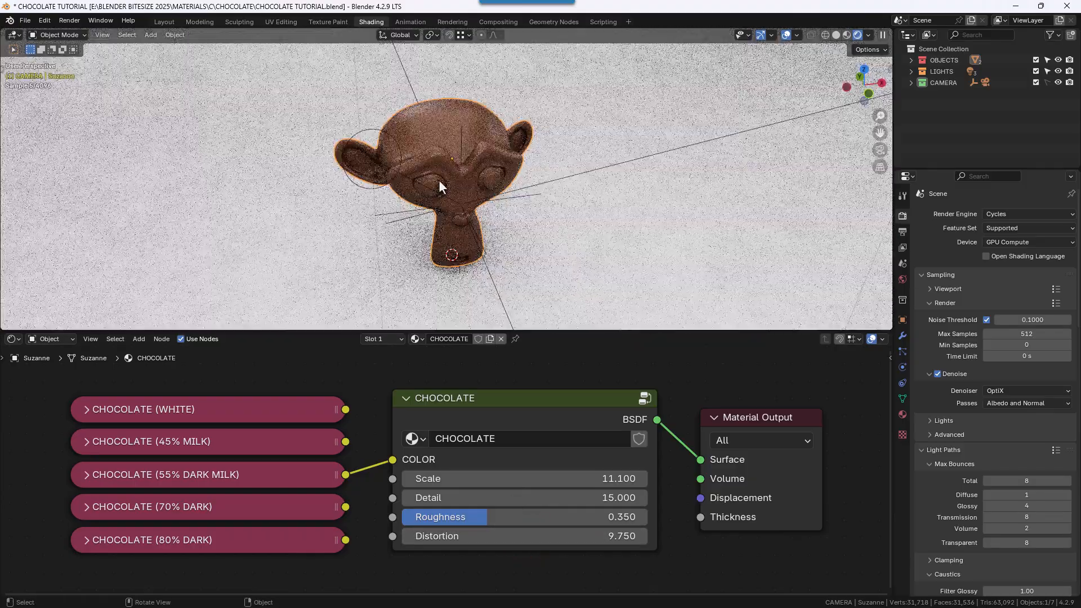
scroll(438, 180, "up", 7)
middle_click_drag(431, 137, 461, 229, "shift")
scroll(461, 230, "up", 1)
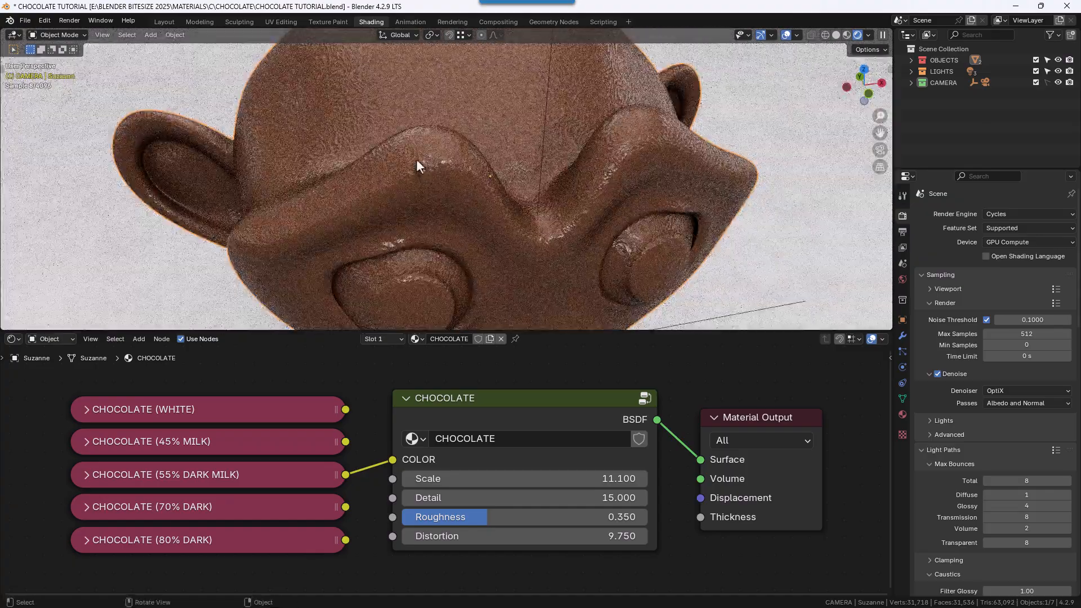
middle_click_drag(417, 159, 443, 195, "shift")
scroll(420, 168, "up", 2)
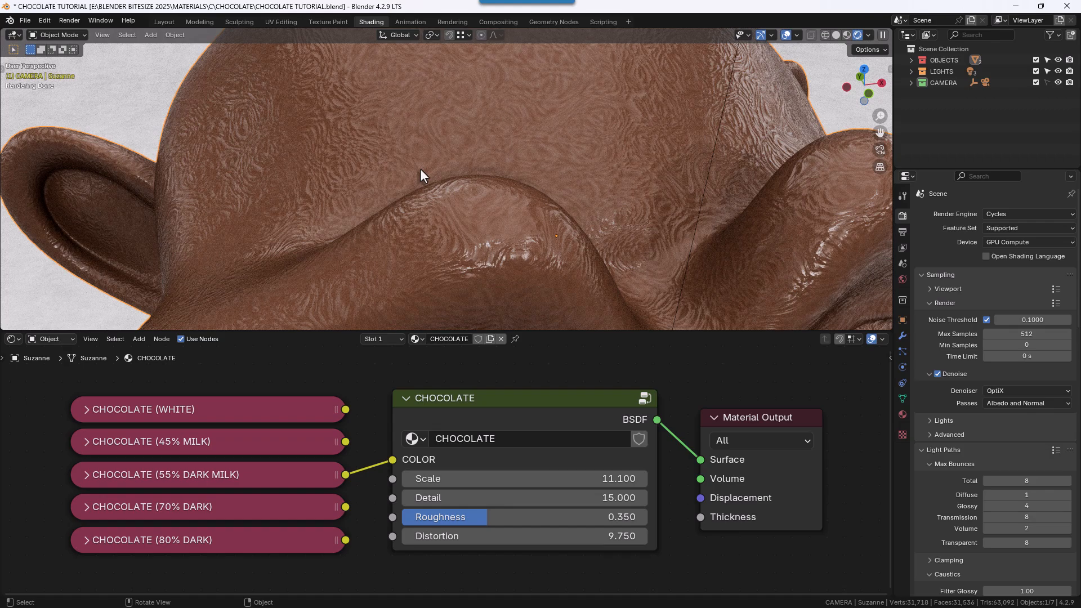
scroll(420, 168, "down", 1)
Set the CHOCOLATE group's Distortion to 0.25 and Scale to 5, and return the viewport to the camera view
left_click(527, 542)
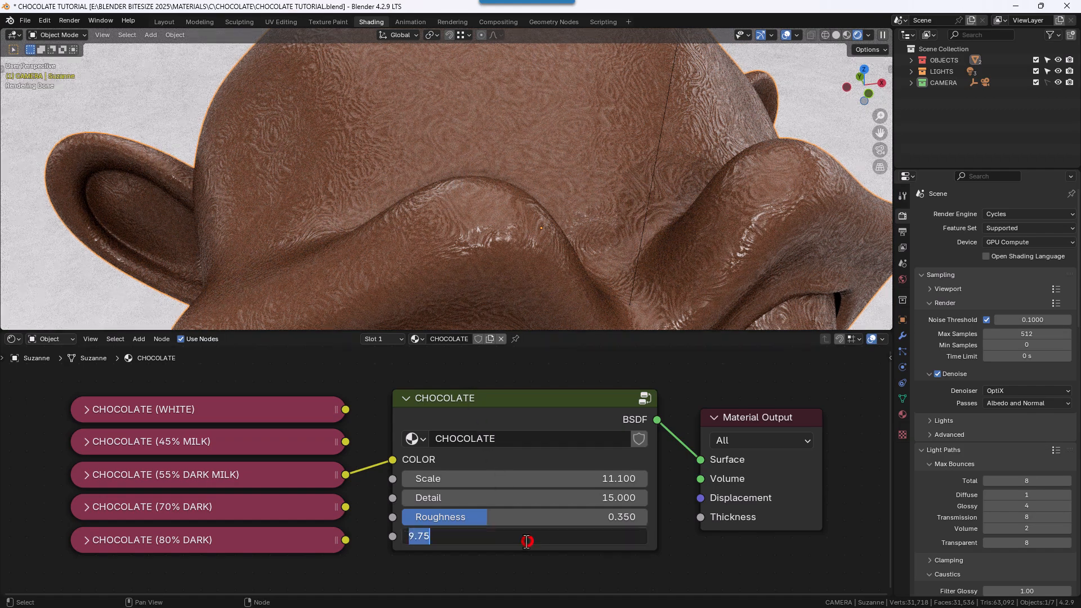
type(".25")
key("Return")
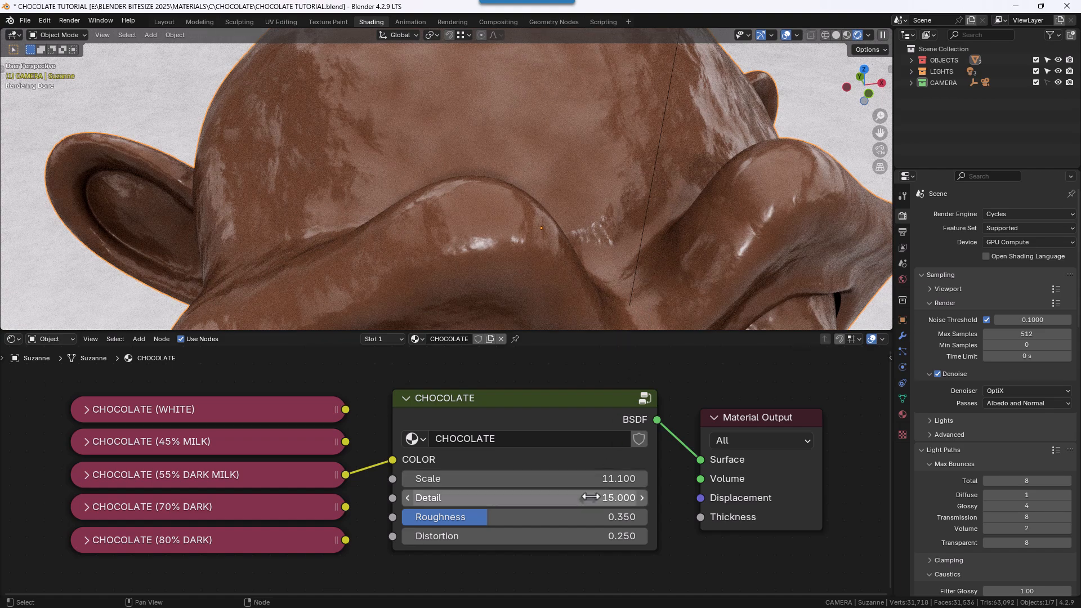
left_click(583, 478)
type("5")
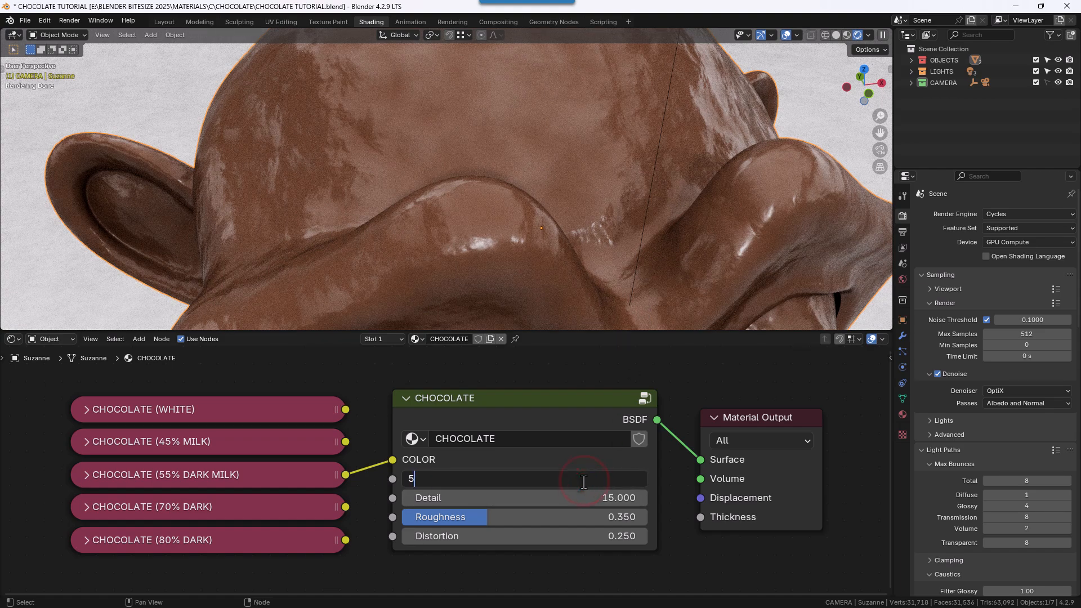
key("Return")
scroll(658, 275, "down", 5)
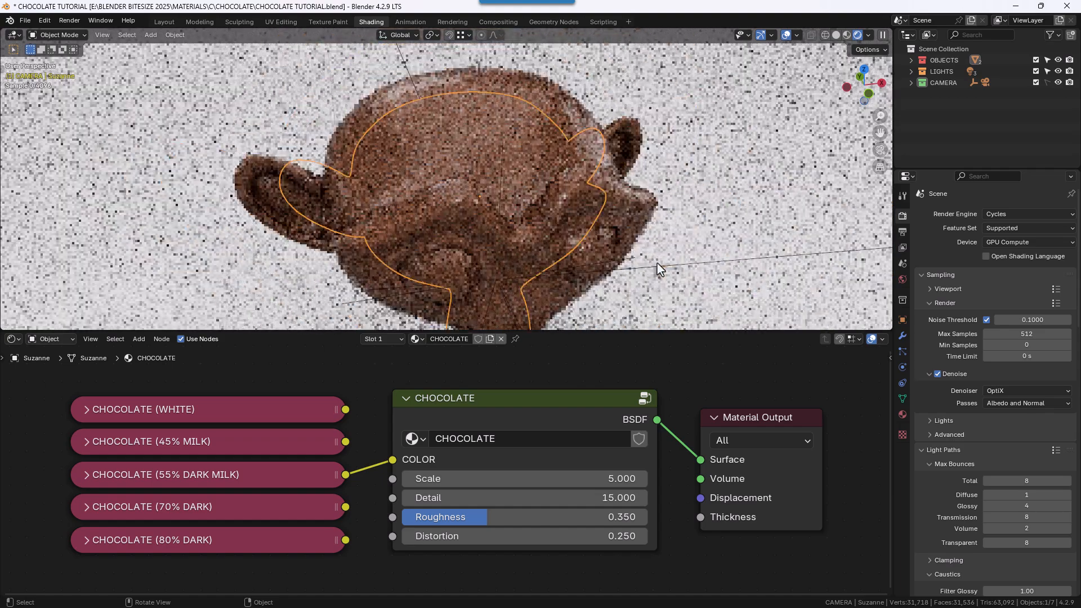
left_click(881, 150)
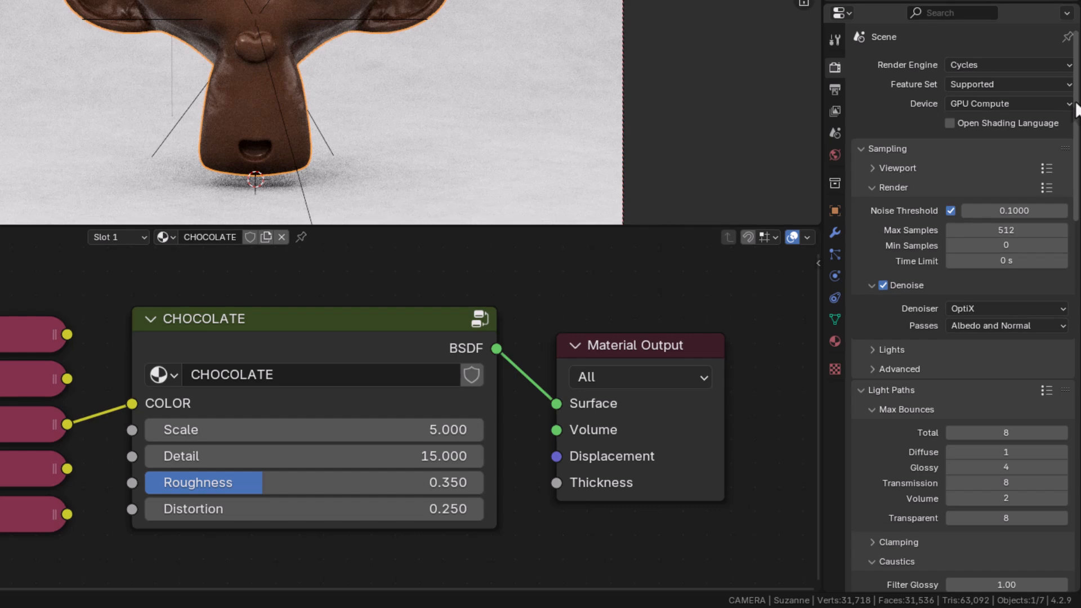
Examine the Cycles render settings through to the color management curves, and the passes enabled for the view layer
left_click_drag(1076, 102, 1079, 470)
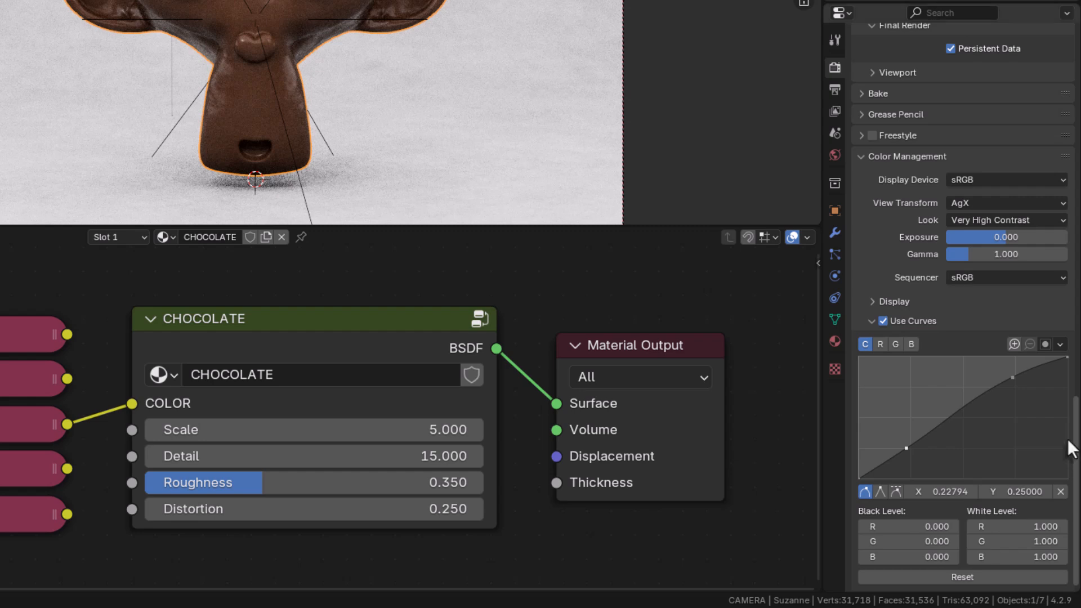
left_click(836, 117)
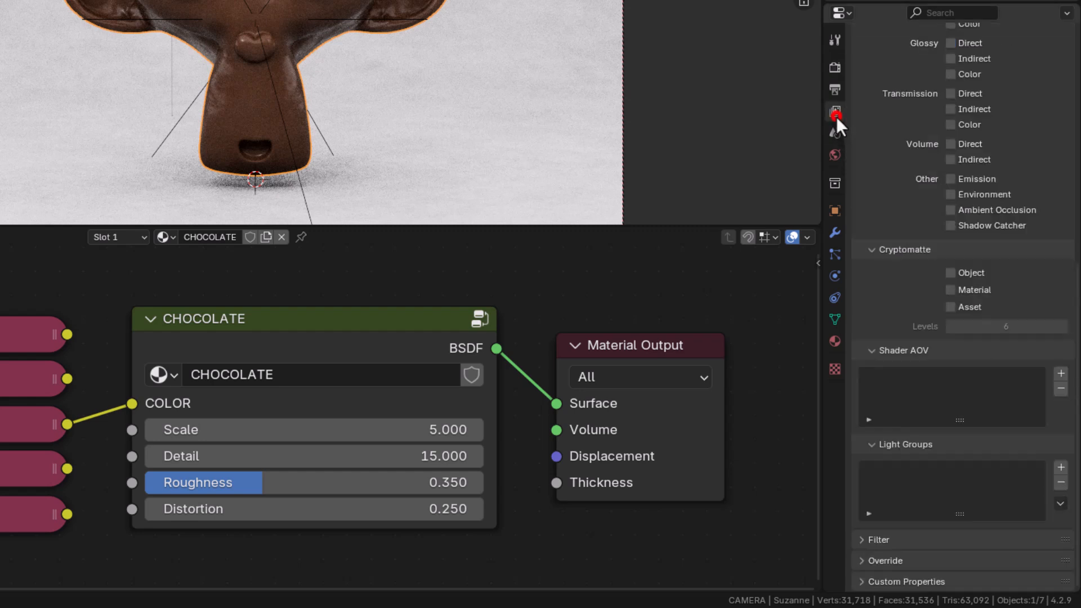
scroll(910, 177, "up", 12)
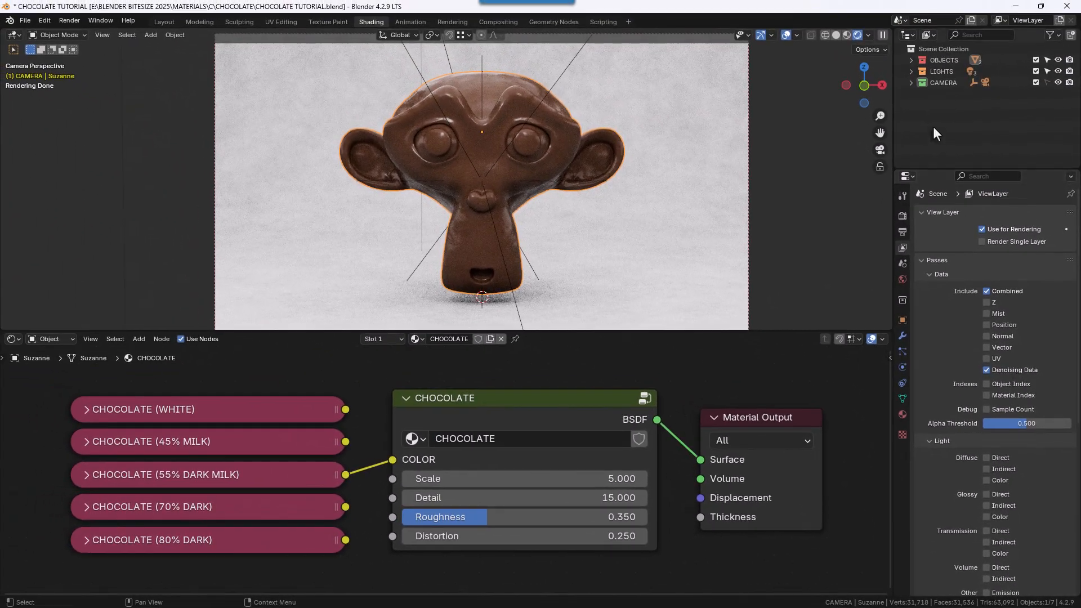
Examine the area light settings of TriLamp-Back, TriLamp-Fill and TriLamp-Key in the LIGHTS collection
left_click(912, 72)
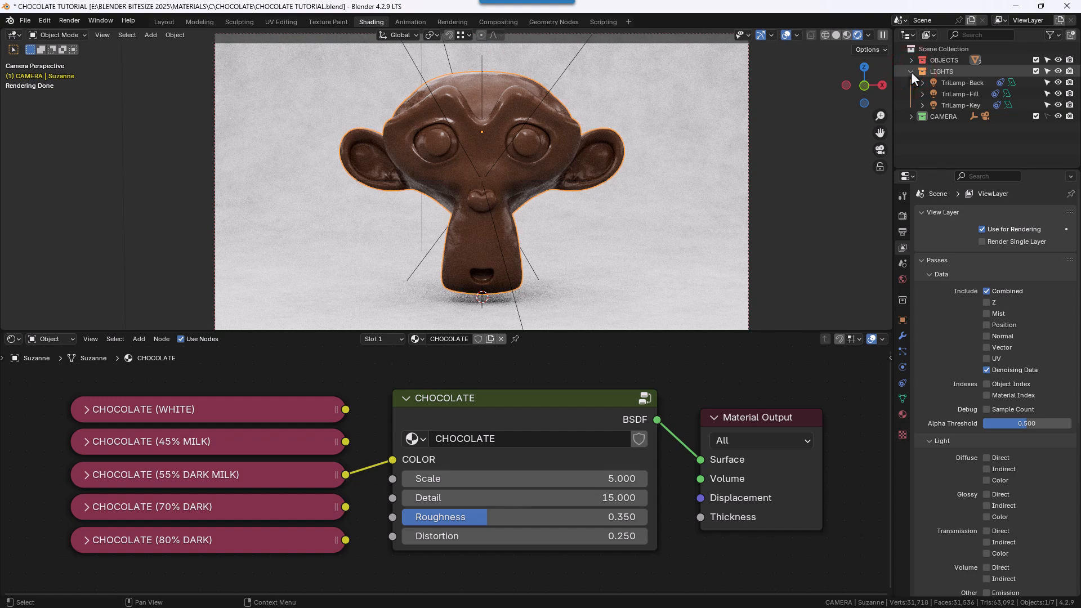
left_click(948, 85)
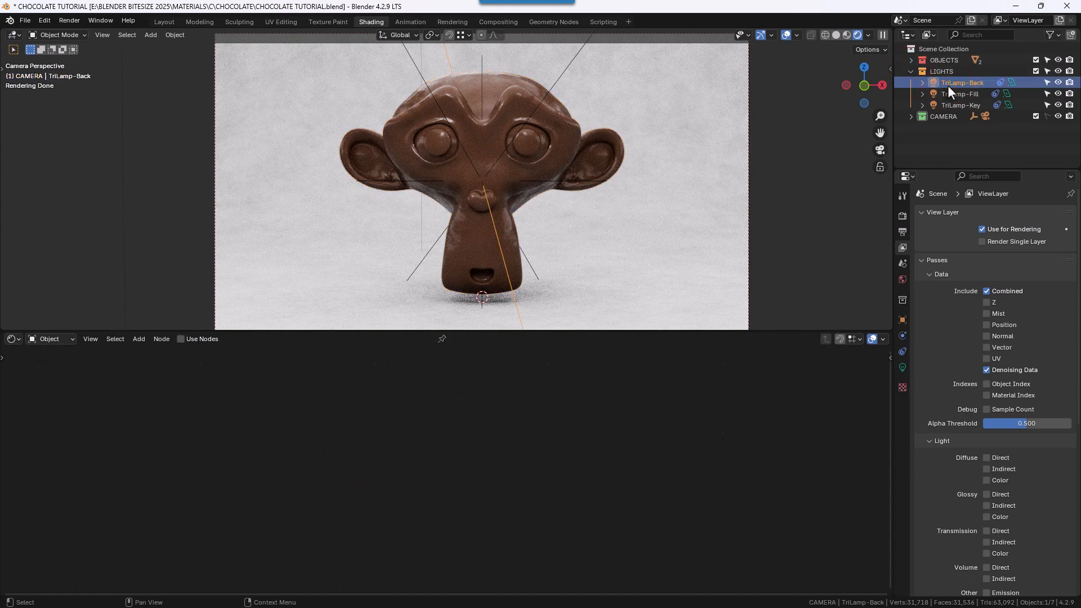
left_click(904, 366)
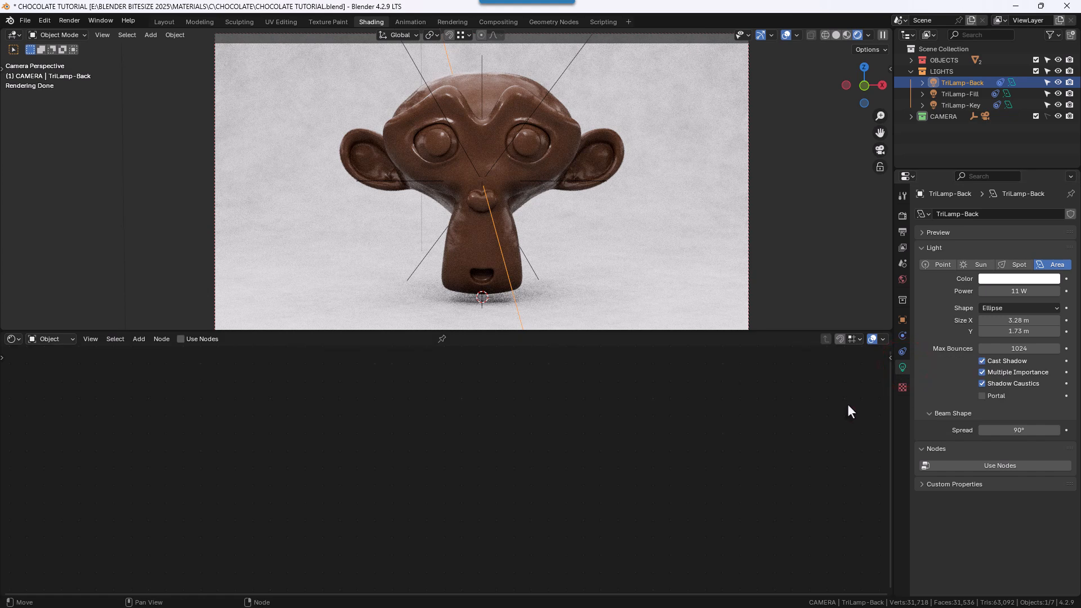
left_click(951, 94)
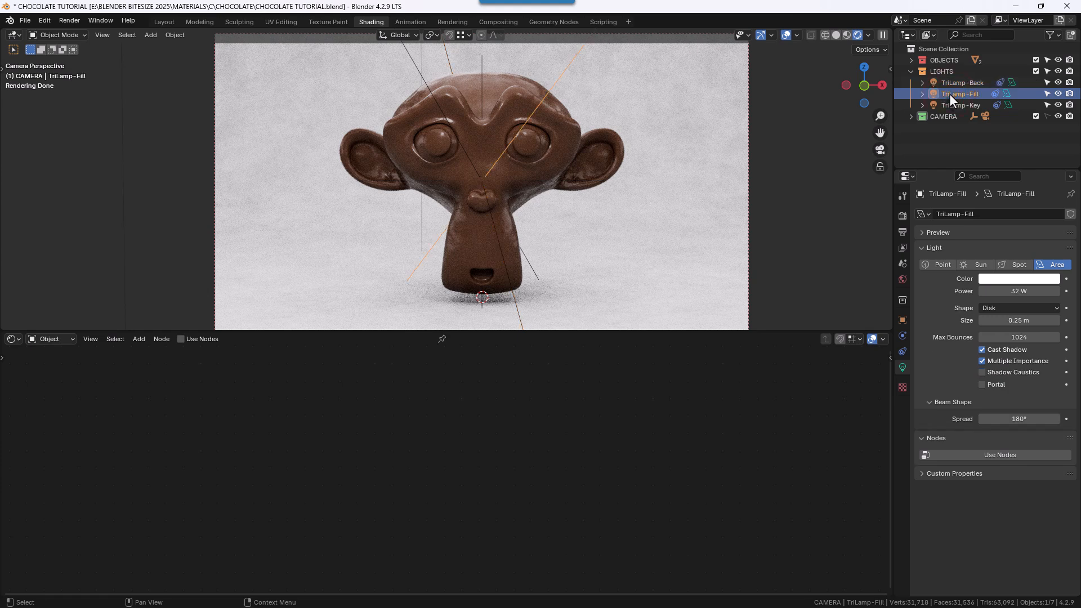
left_click(950, 106)
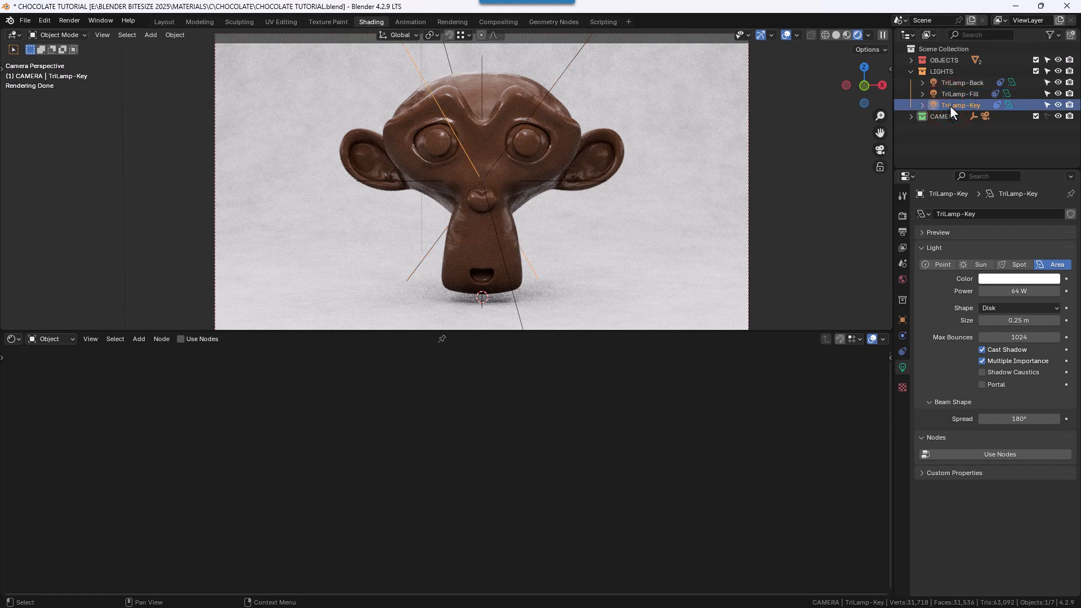
Review the Denoise compositing setup with the view layer's passes, and start rendering the final image
left_click(497, 22)
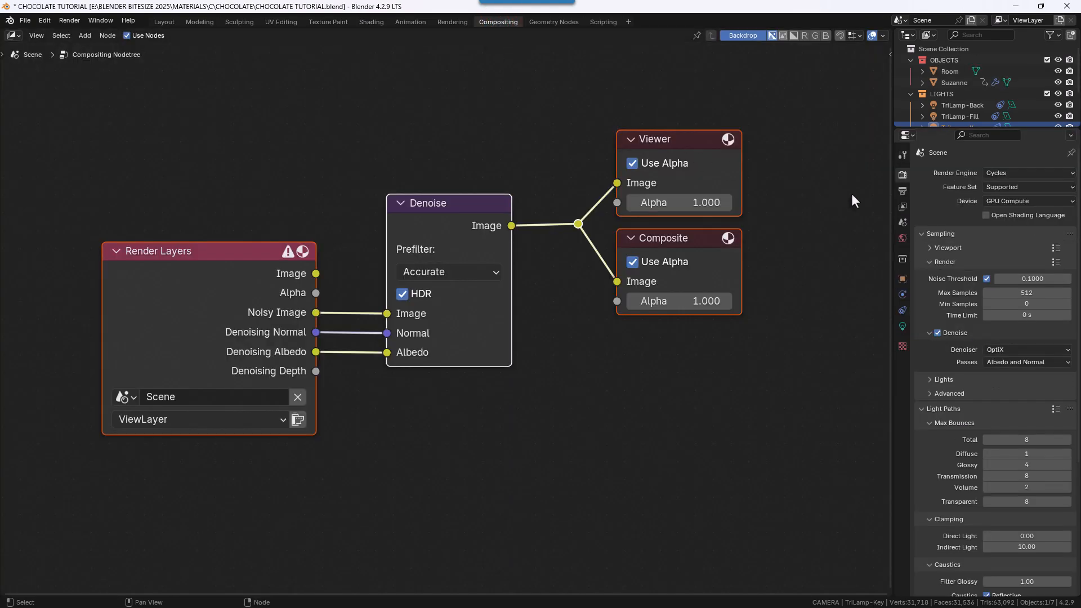
left_click(903, 206)
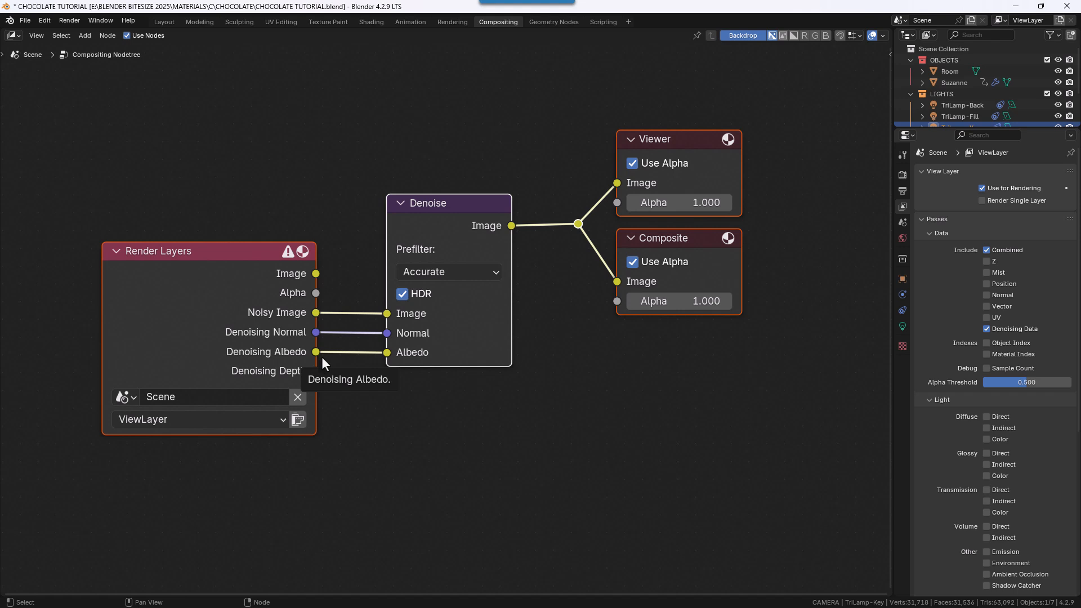
left_click(68, 23)
left_click(71, 32)
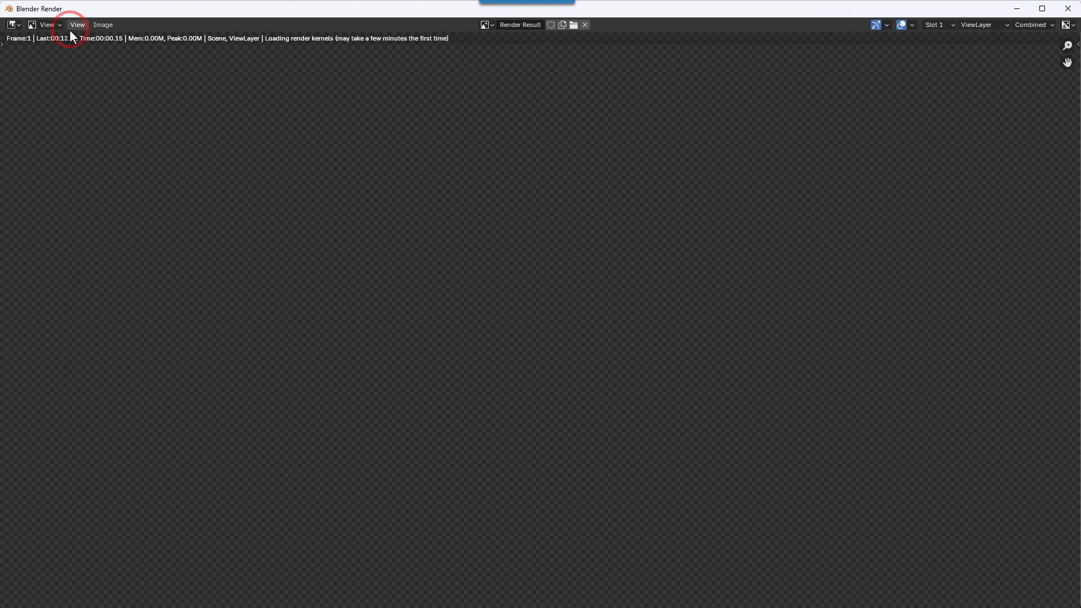